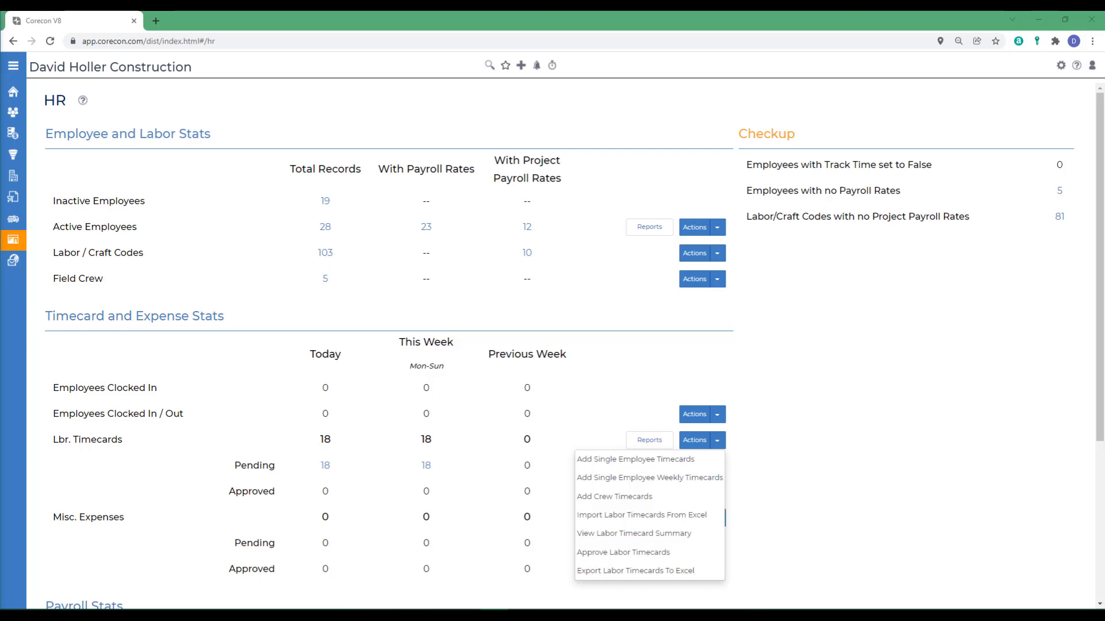
Bring up the labor timecard actions (add, import, summarise, approve, export) on the HR dashboard.
mouse_move(5, 88)
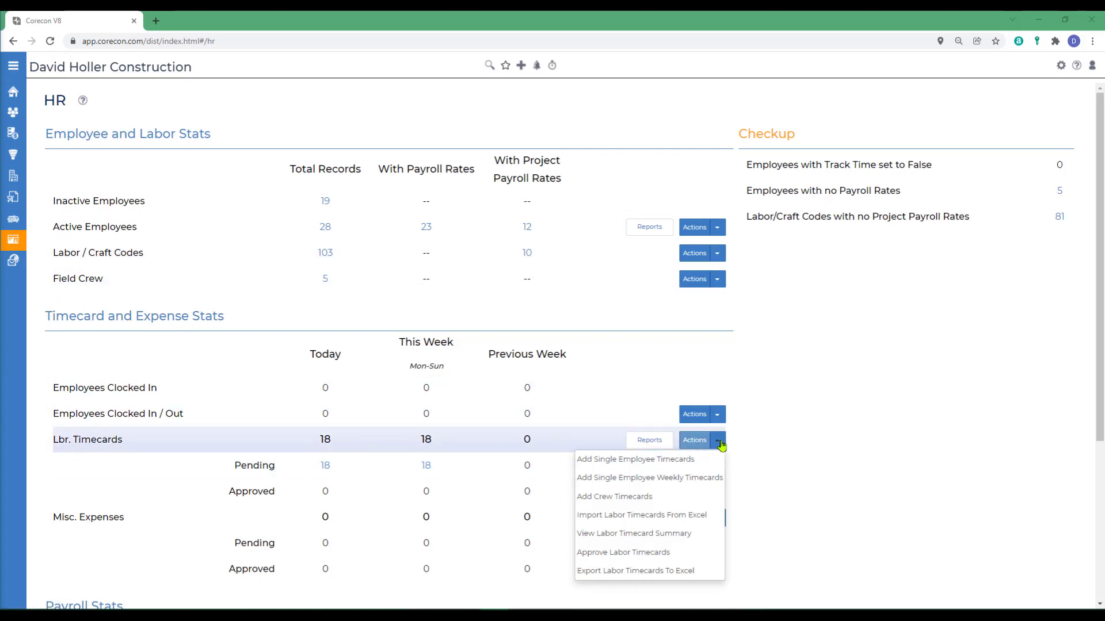
Start a single-employee timecard dated 06-Dec-2021 for the chosen employee, copying it to the next 4 days.
left_click(601, 466)
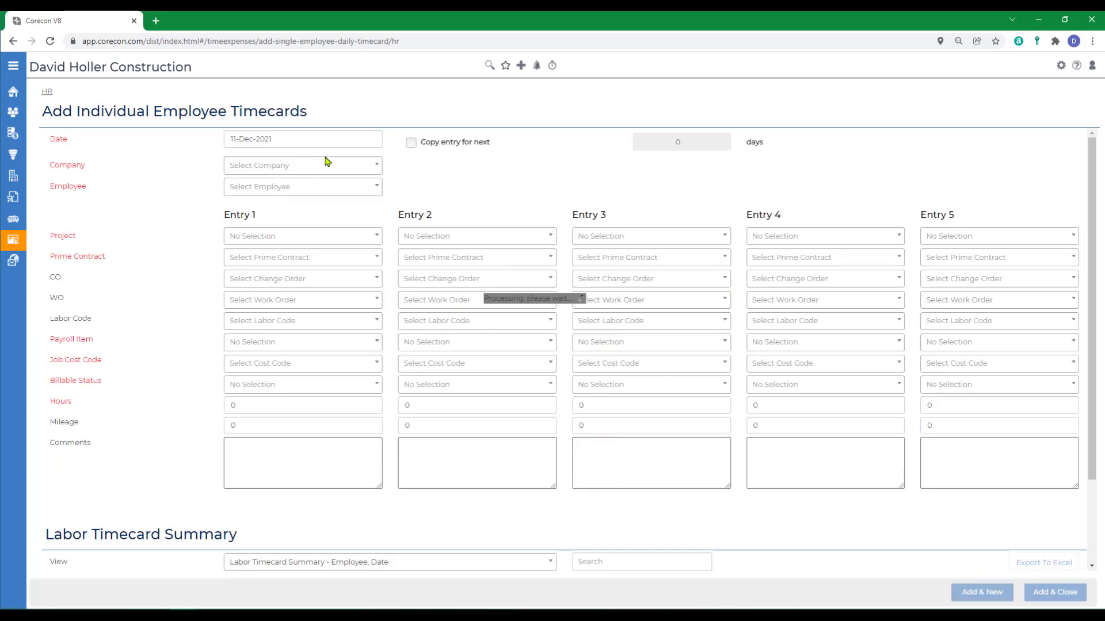
left_click(318, 140)
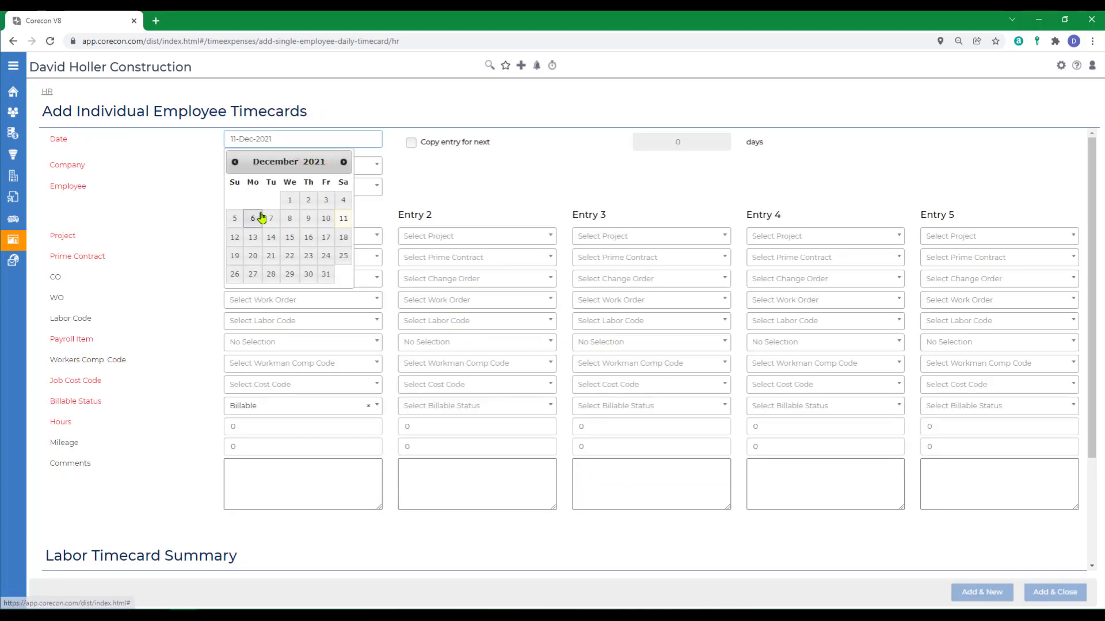
left_click(253, 218)
left_click(254, 192)
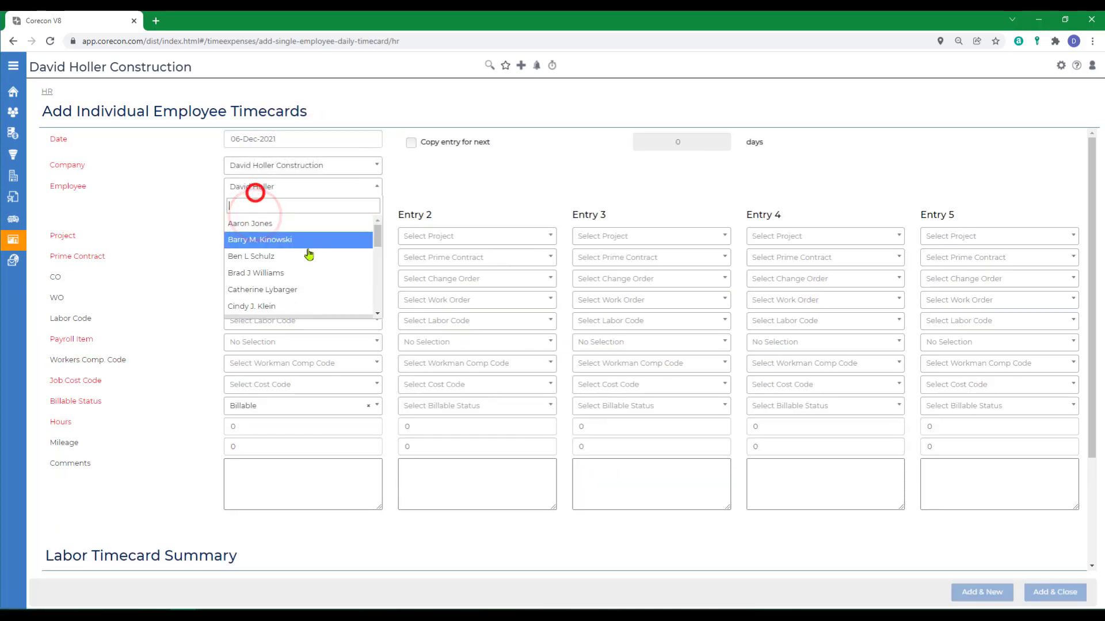
scroll(298, 268, "down", 3)
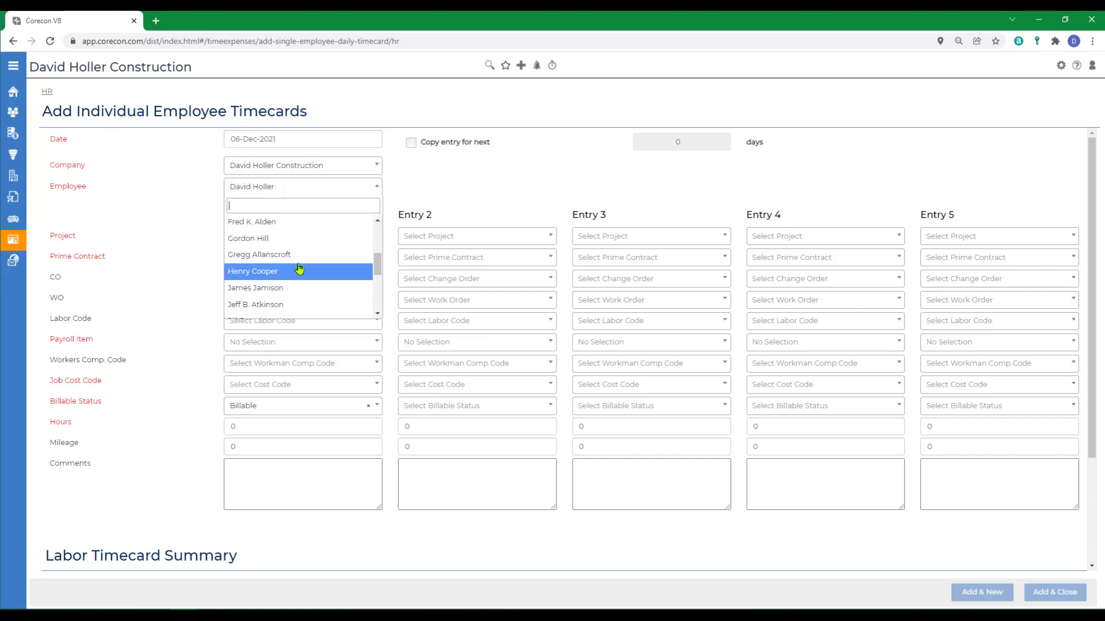
left_click(247, 239)
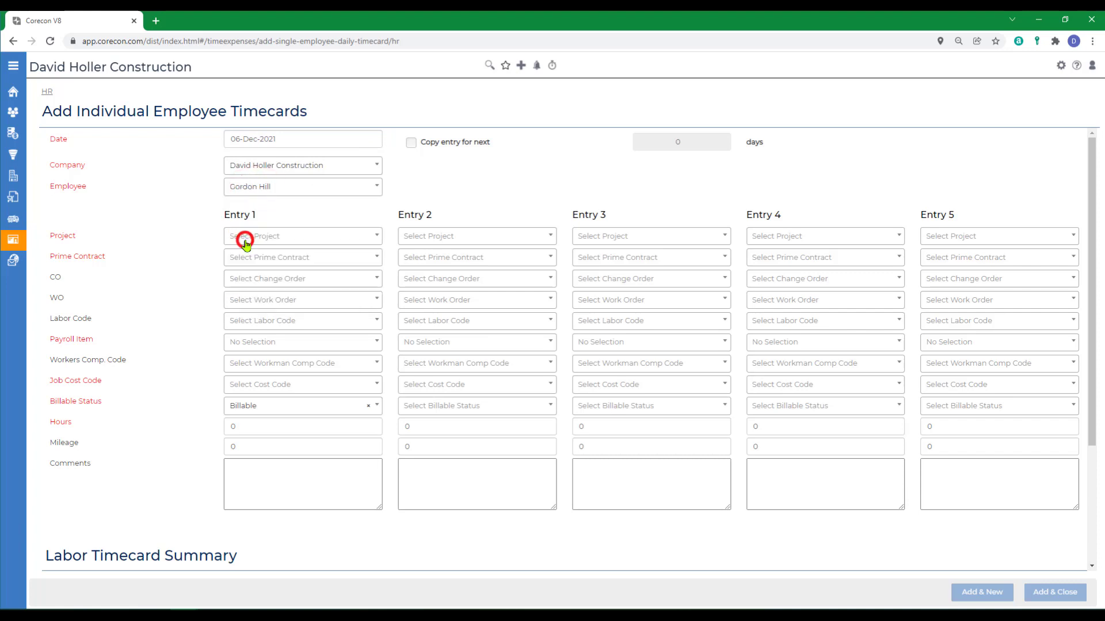
left_click(411, 142)
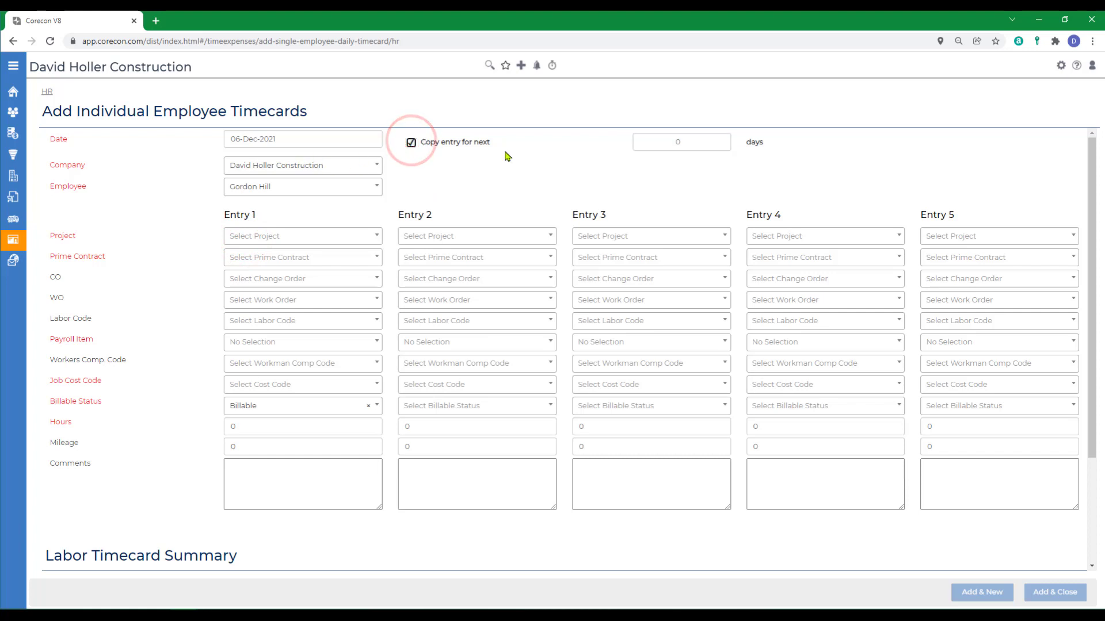
left_click(679, 141)
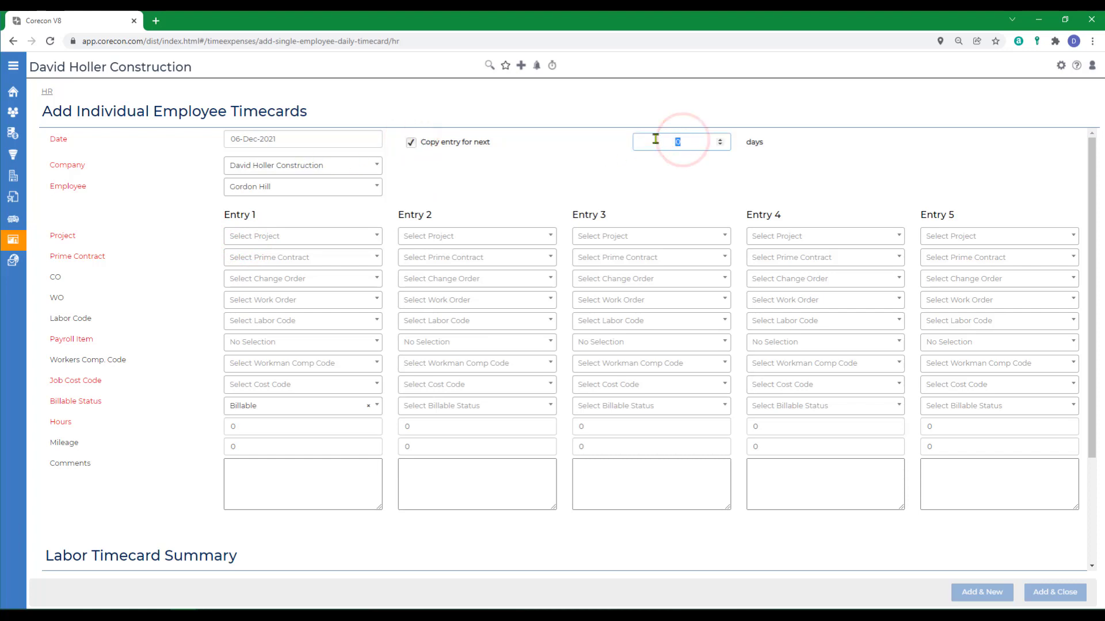
type("4")
Code Entry 1 to project 17-000, prime contract 002, workers' comp 5606 and cost code 01 31 13.A.
left_click(294, 236)
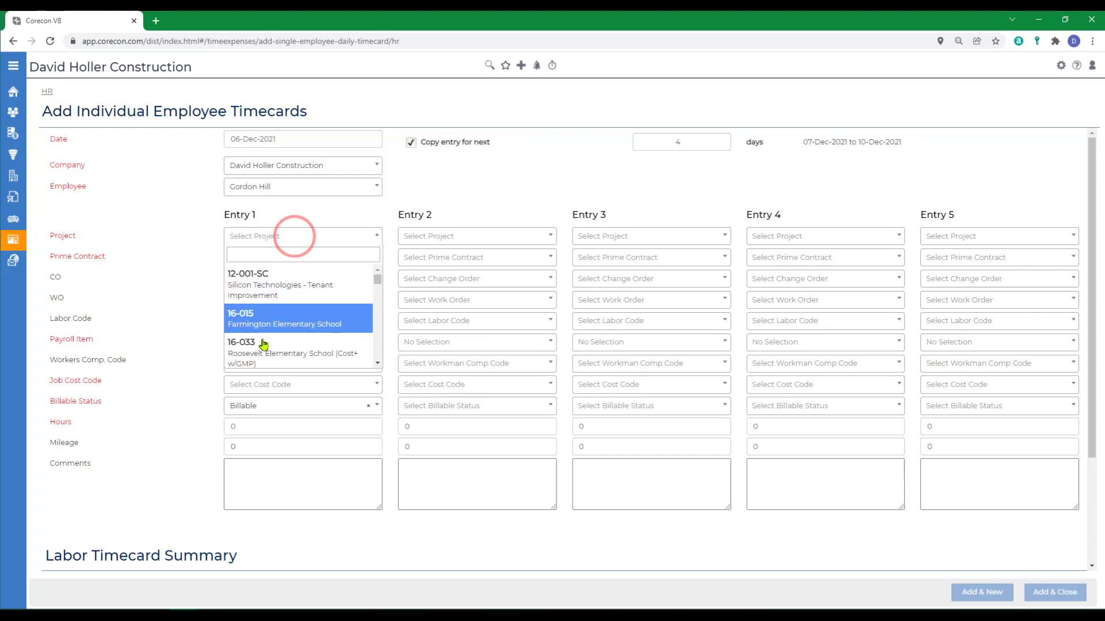
scroll(263, 344, "down", 3)
left_click(233, 288)
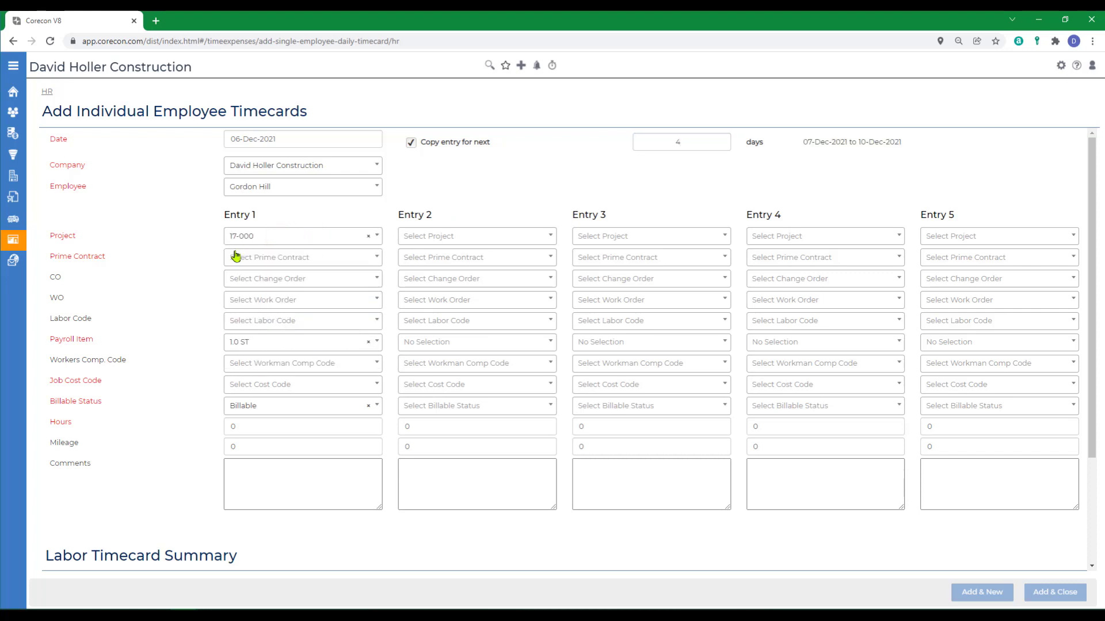
left_click(236, 254)
left_click(338, 257)
left_click(252, 357)
left_click(269, 369)
left_click(265, 443)
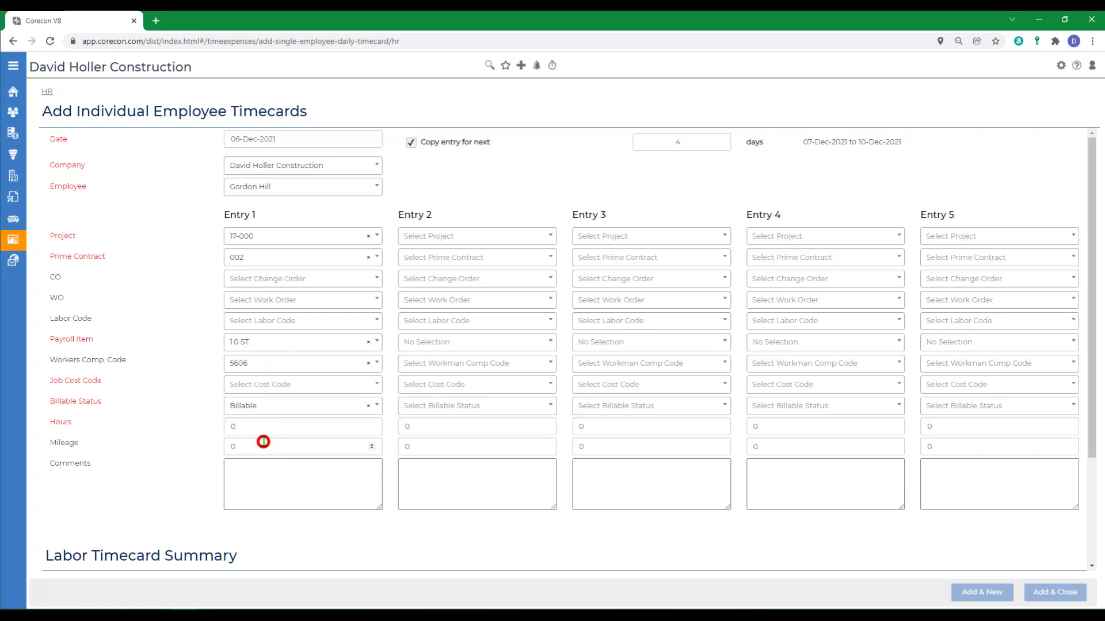
left_click(263, 386)
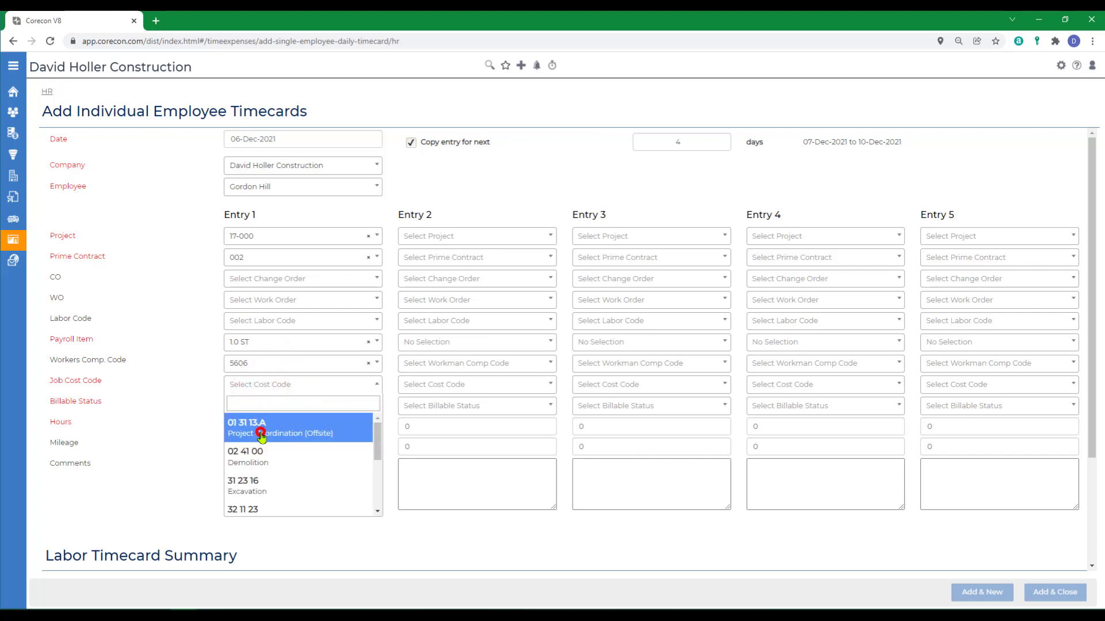
left_click(261, 435)
Enter 8 hours for Entry 1 and save the timecards with Add & Close.
left_click(251, 426)
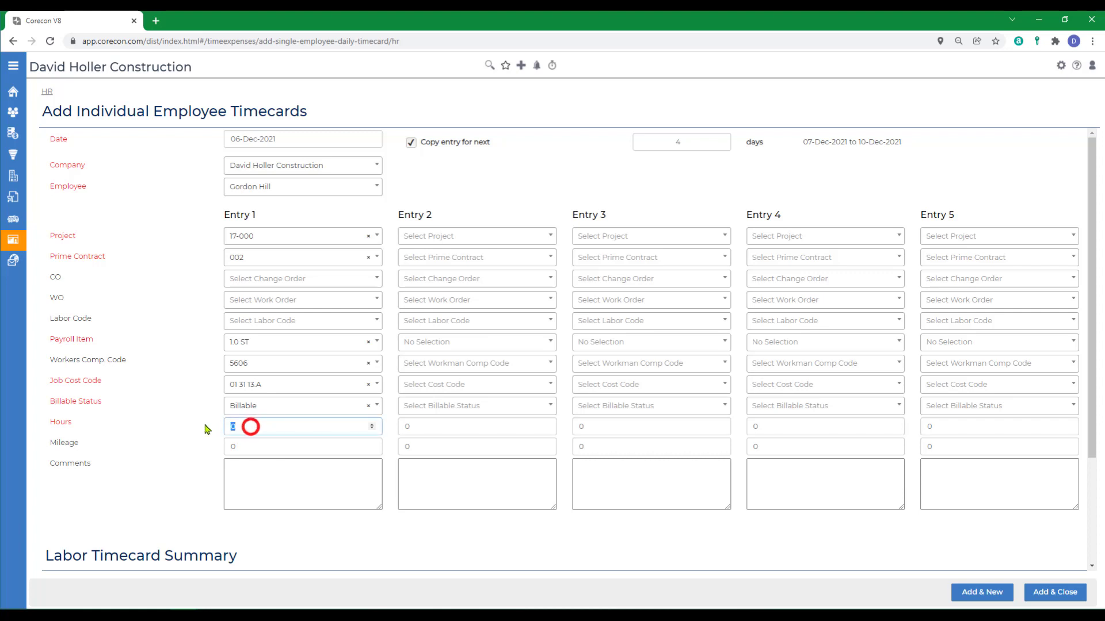
type("8")
left_click(240, 479)
scroll(624, 532, "down", 2)
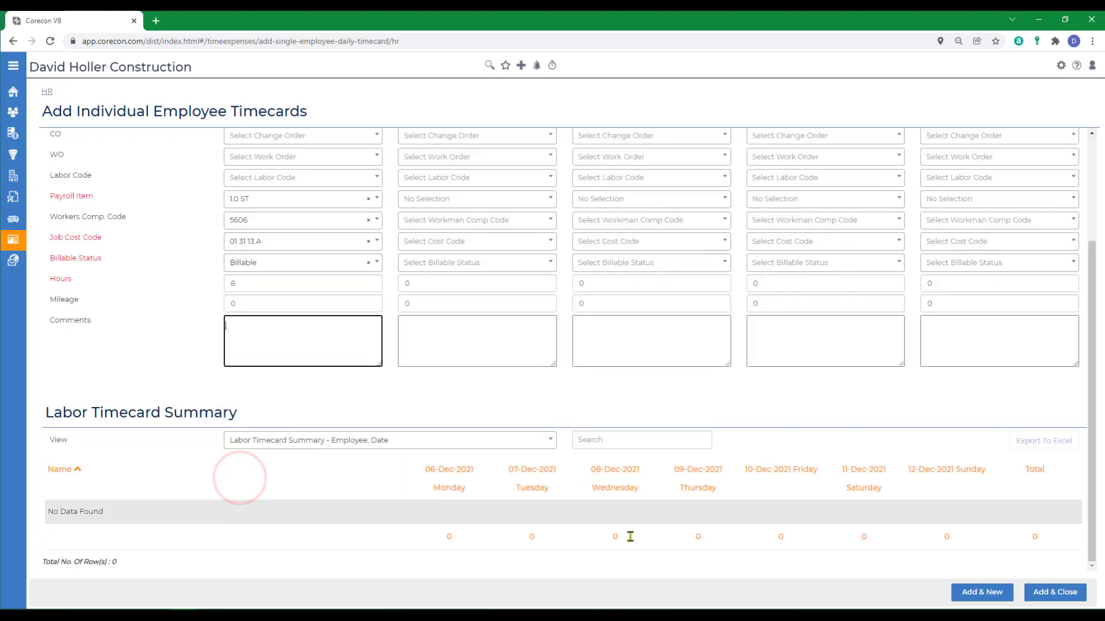
scroll(622, 518, "up", 2)
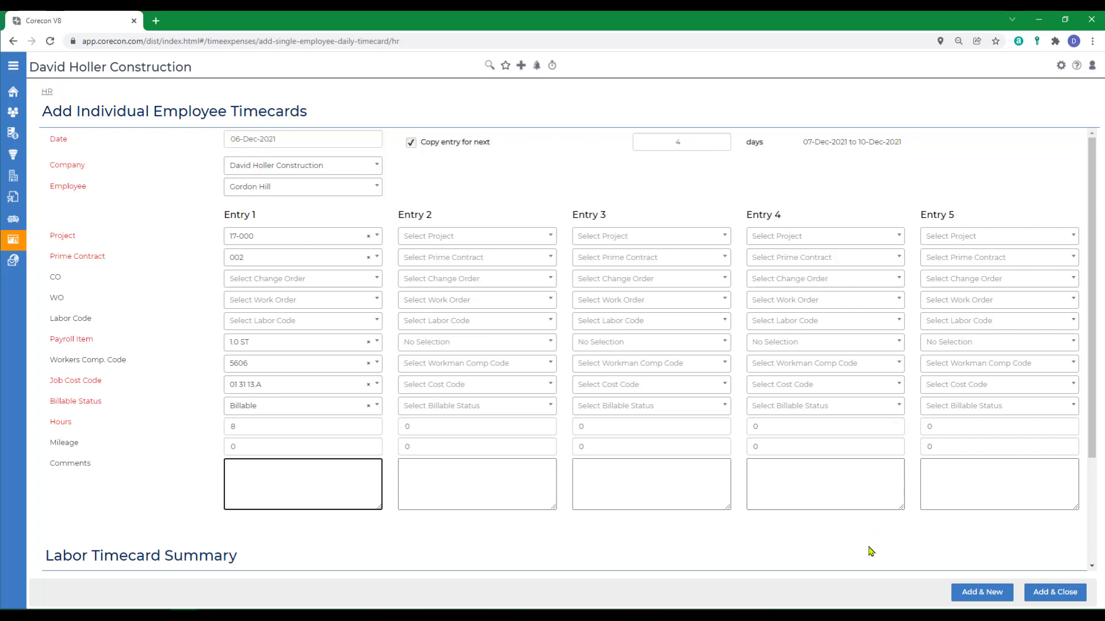
left_click(1053, 592)
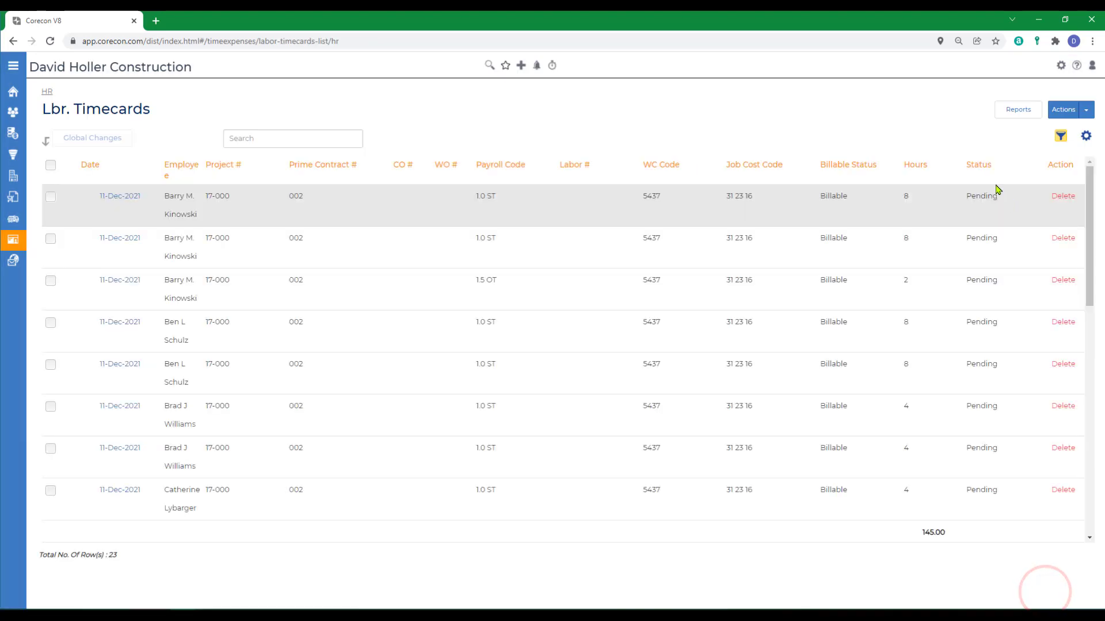
Filter the timecard list to the entered employee, leaving five 8-hour entries from 06 to 10 Dec 2021.
left_click(1060, 137)
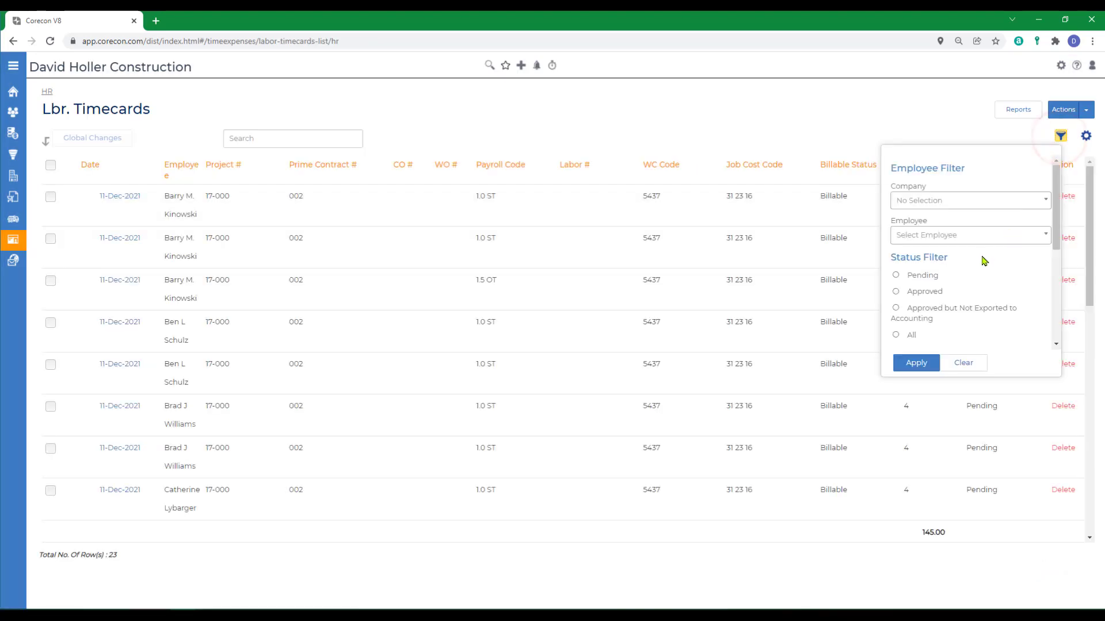
left_click(915, 235)
left_click(921, 278)
left_click(916, 363)
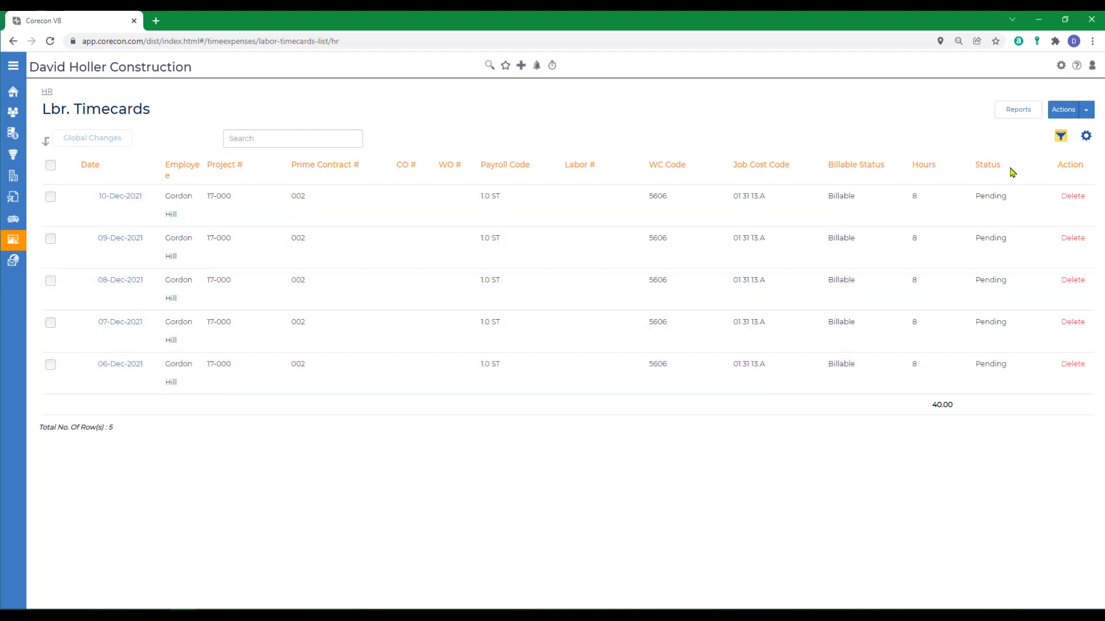
left_click(1086, 110)
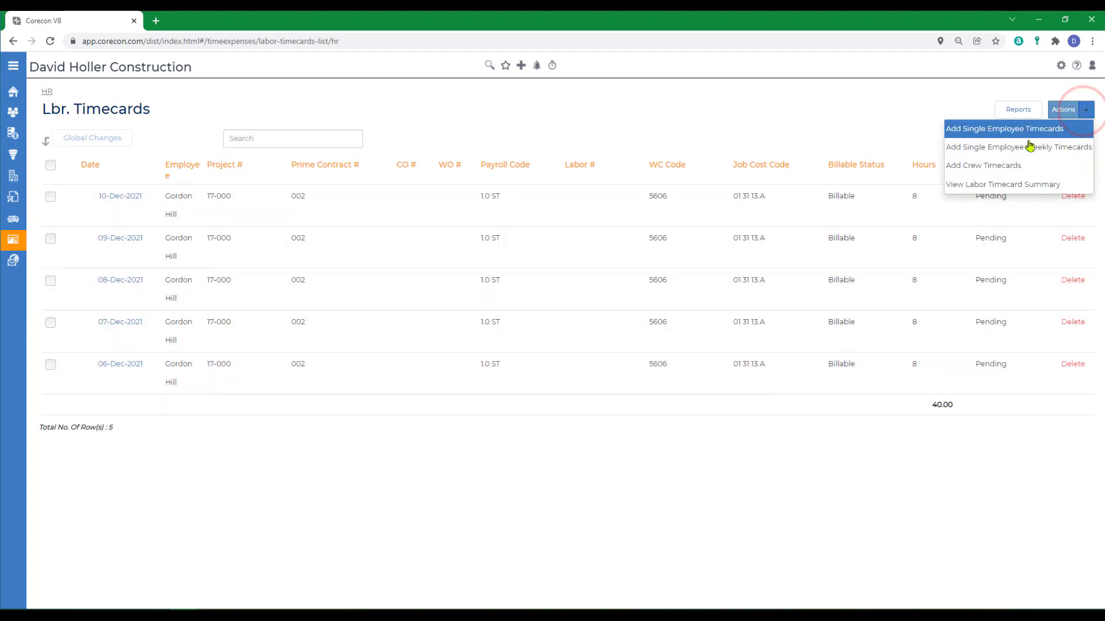
Start a weekly timecard for another employee, toggling the mileage and comment rows on and back off.
left_click(990, 148)
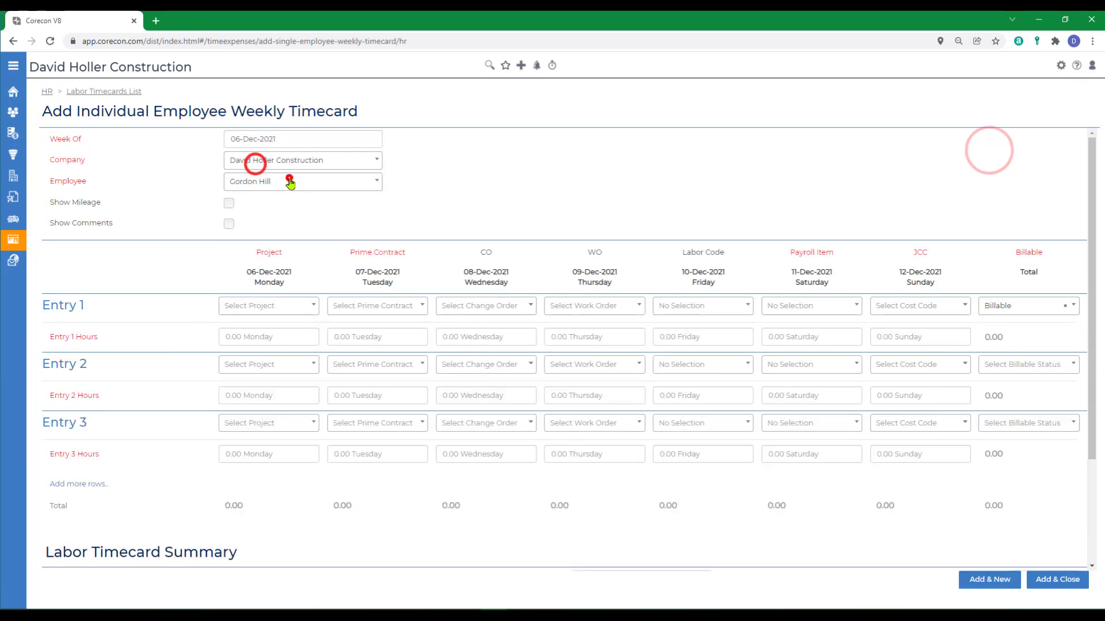
left_click(291, 179)
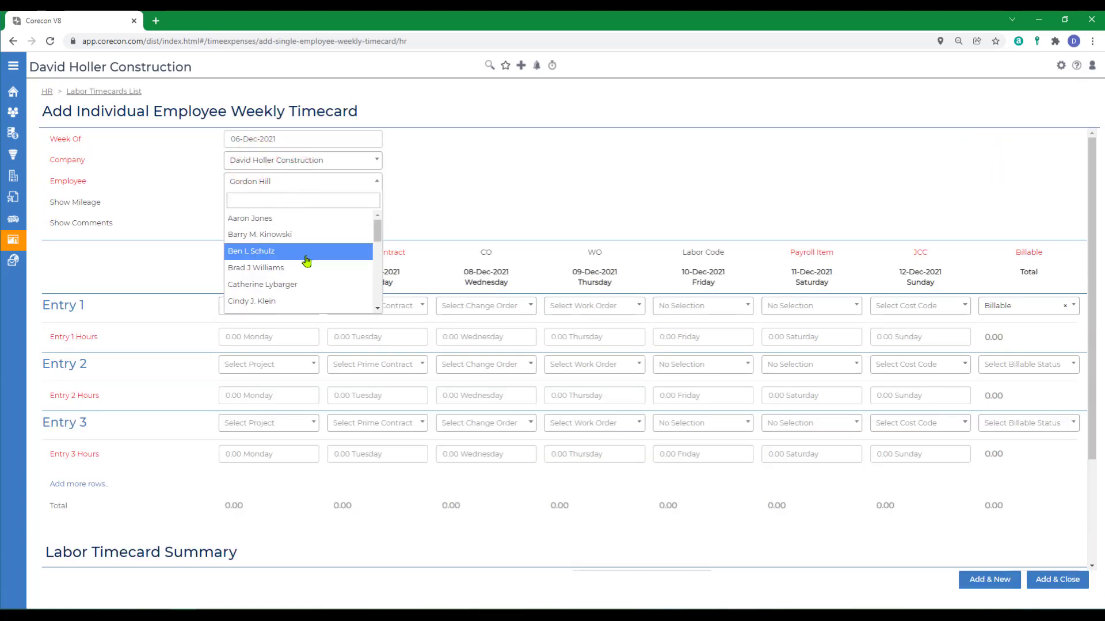
left_click(280, 286)
left_click(229, 203)
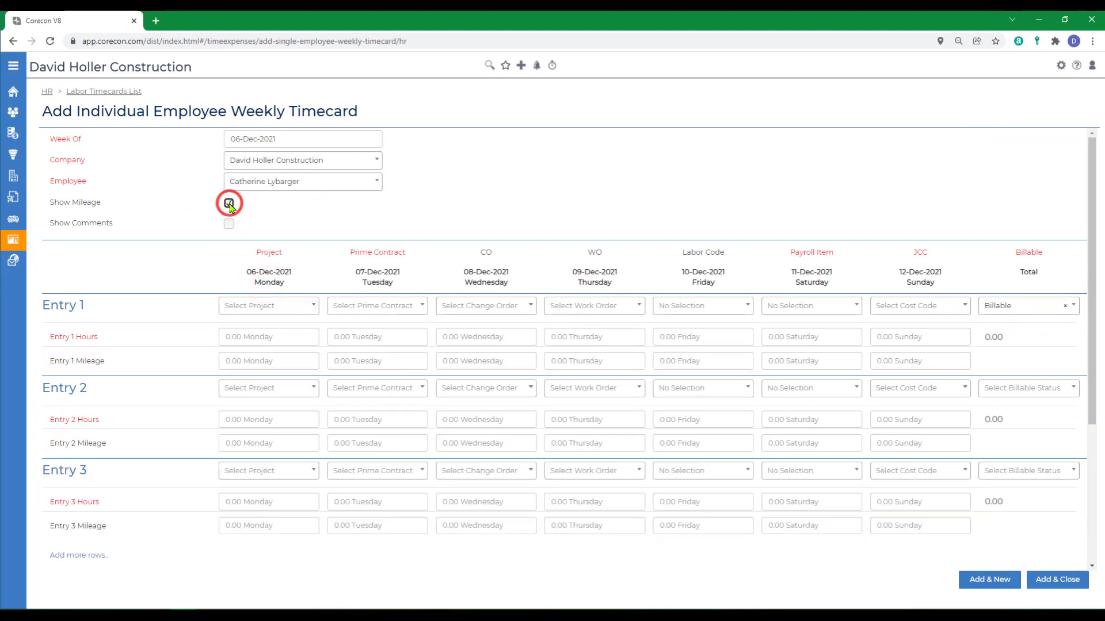
left_click(229, 204)
left_click(229, 224)
left_click(228, 224)
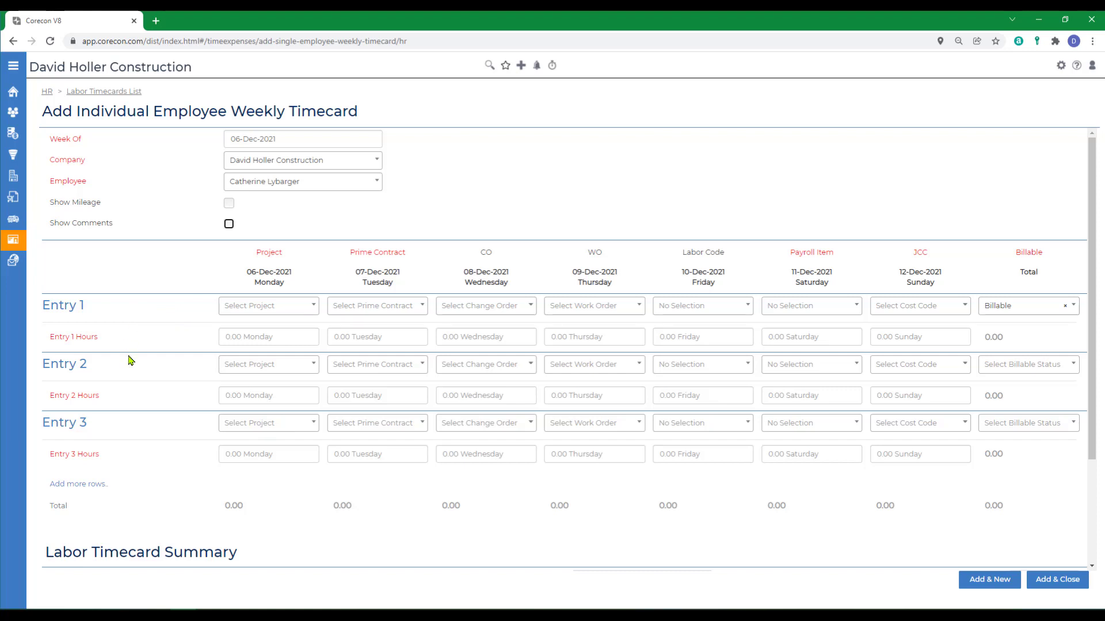
Code Entry 1 with project 17-000, prime contract 002 and job cost code 02 41 00.
left_click(317, 313)
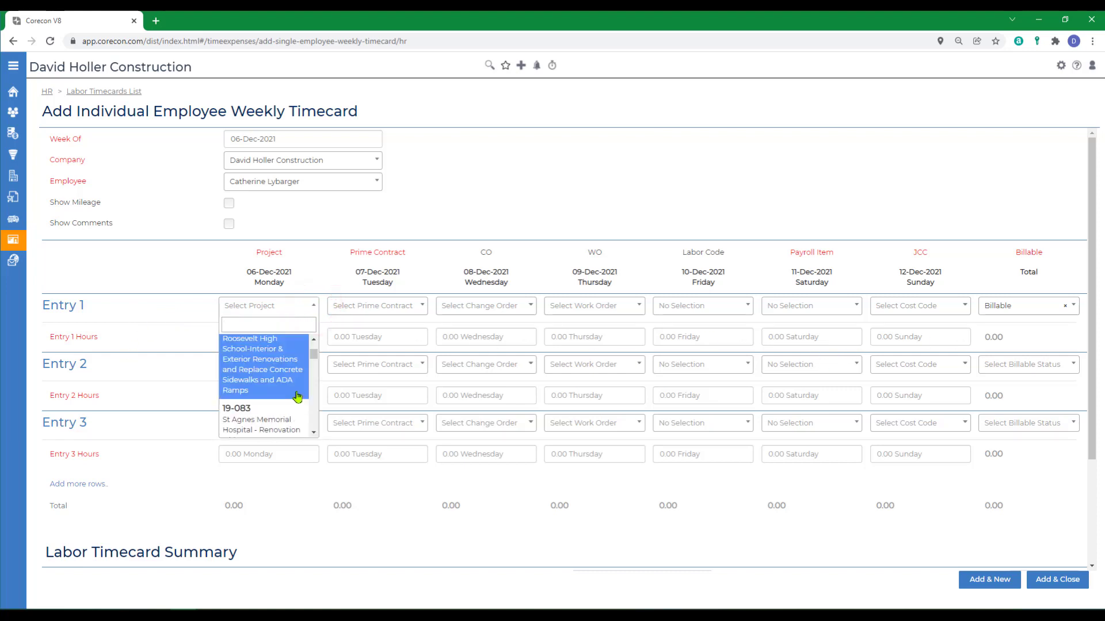
left_click(285, 353)
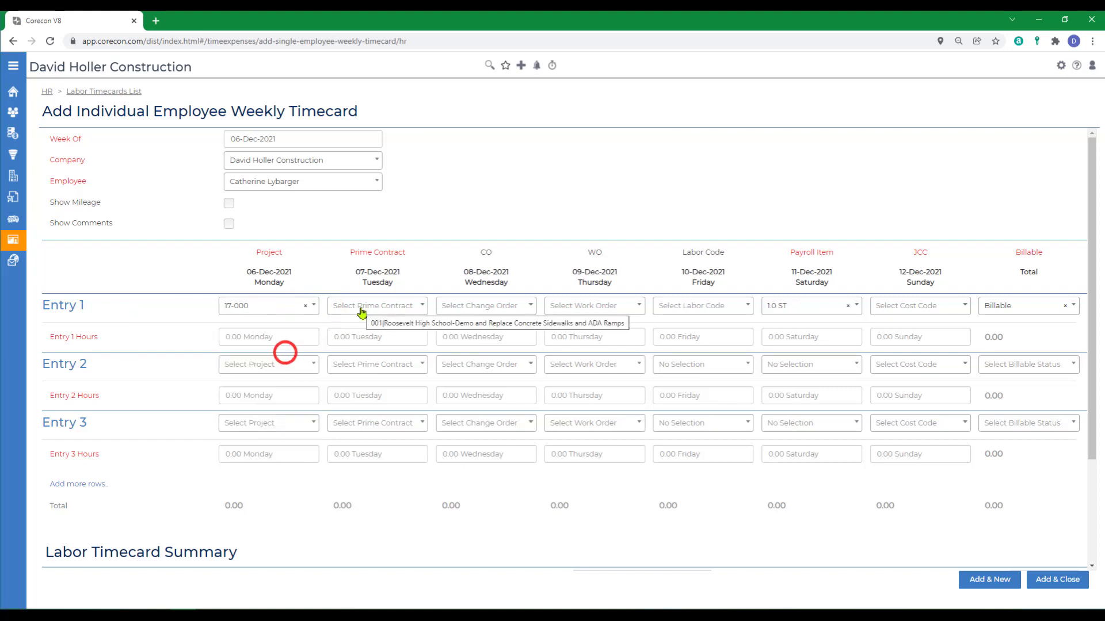
left_click(365, 313)
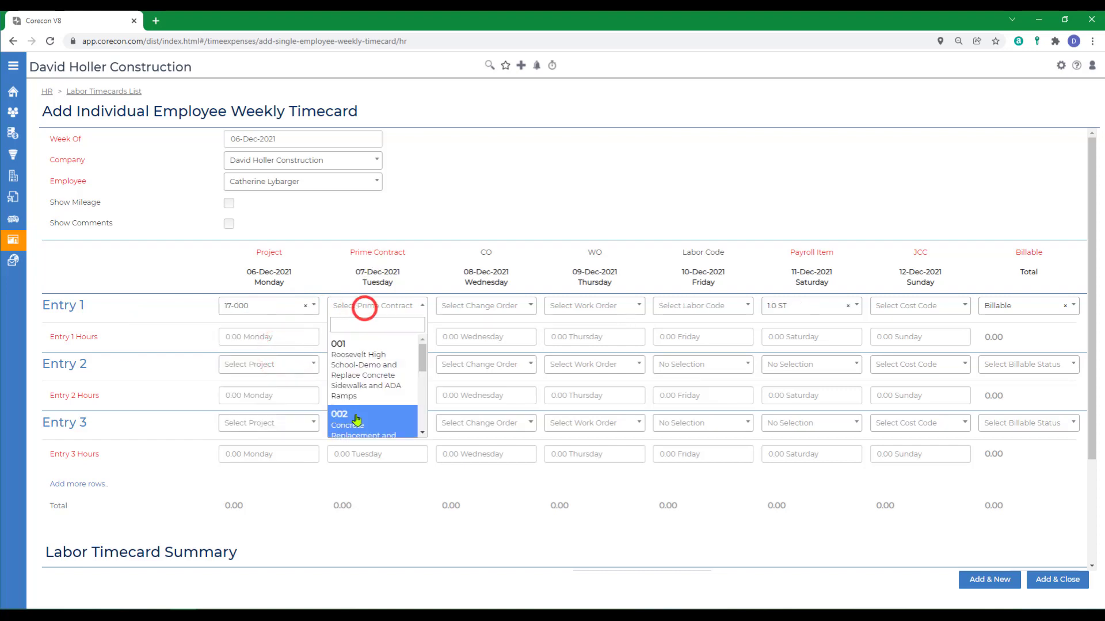
left_click(355, 417)
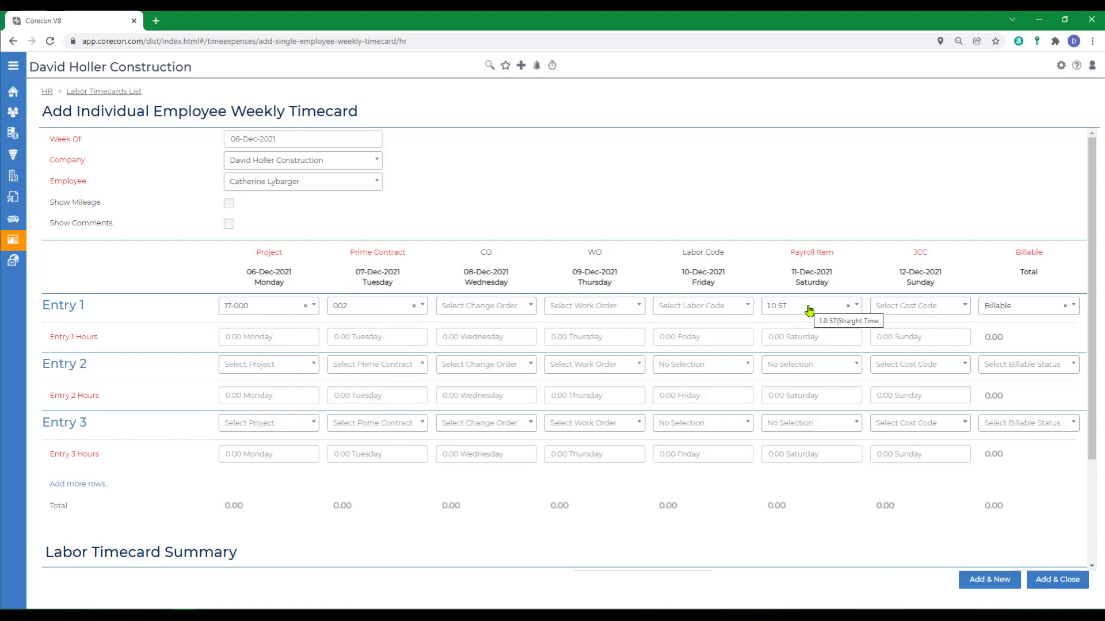
left_click(908, 307)
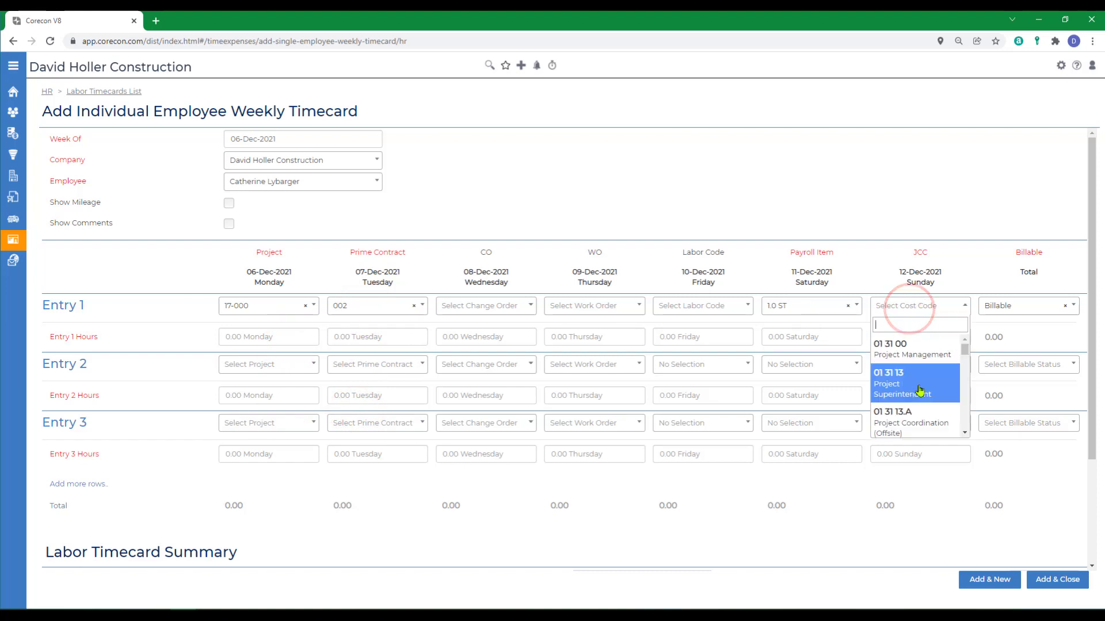
scroll(920, 391, "down", 3)
left_click(899, 391)
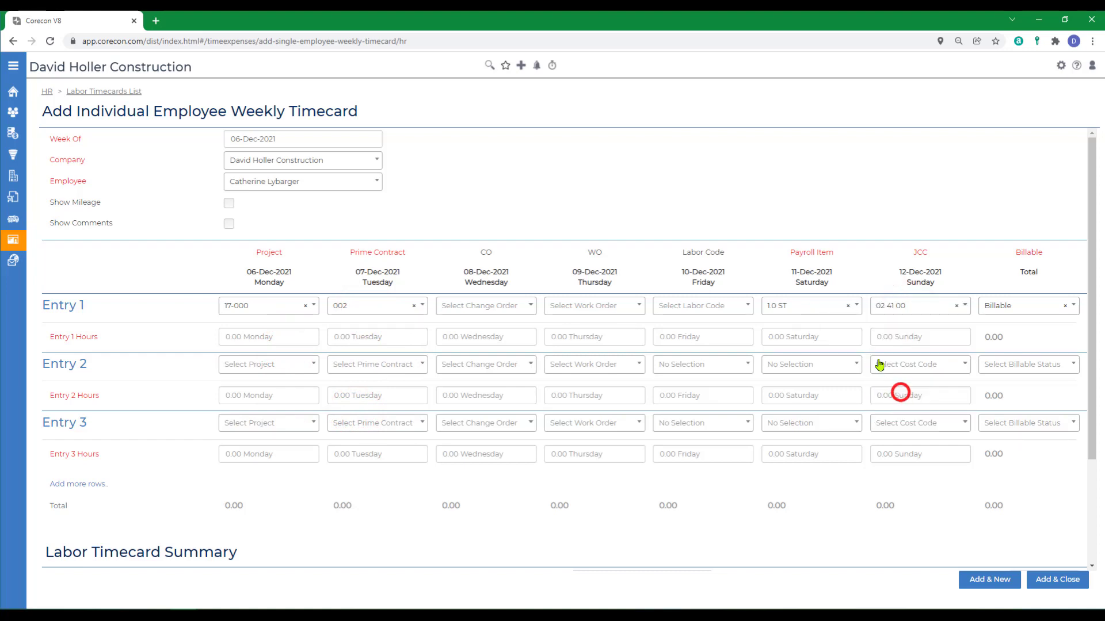
left_click(264, 337)
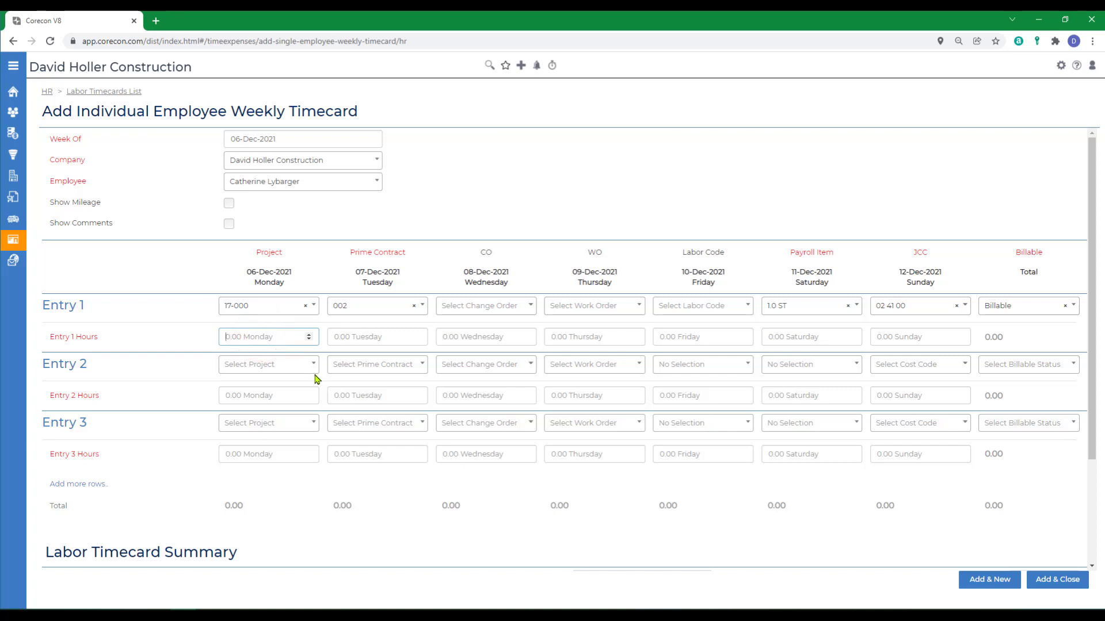
Code Entry 2 with project 17-000, prime contract 002, payroll item 1.5 OT and cost code 02 41 00.
left_click(249, 369)
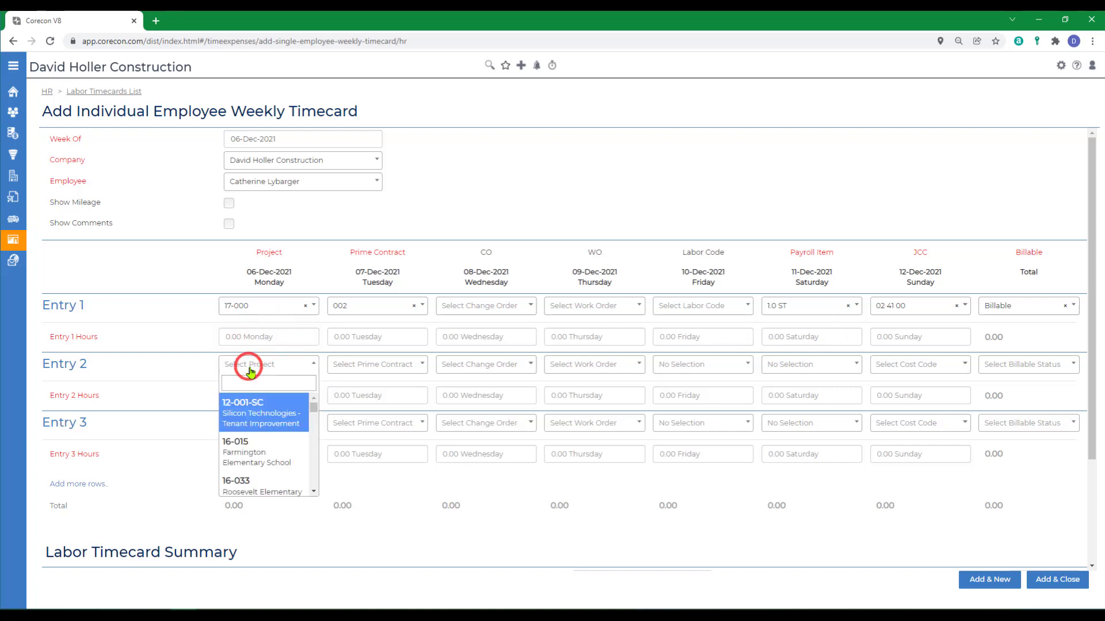
left_click(314, 494)
left_click(314, 493)
left_click(244, 464)
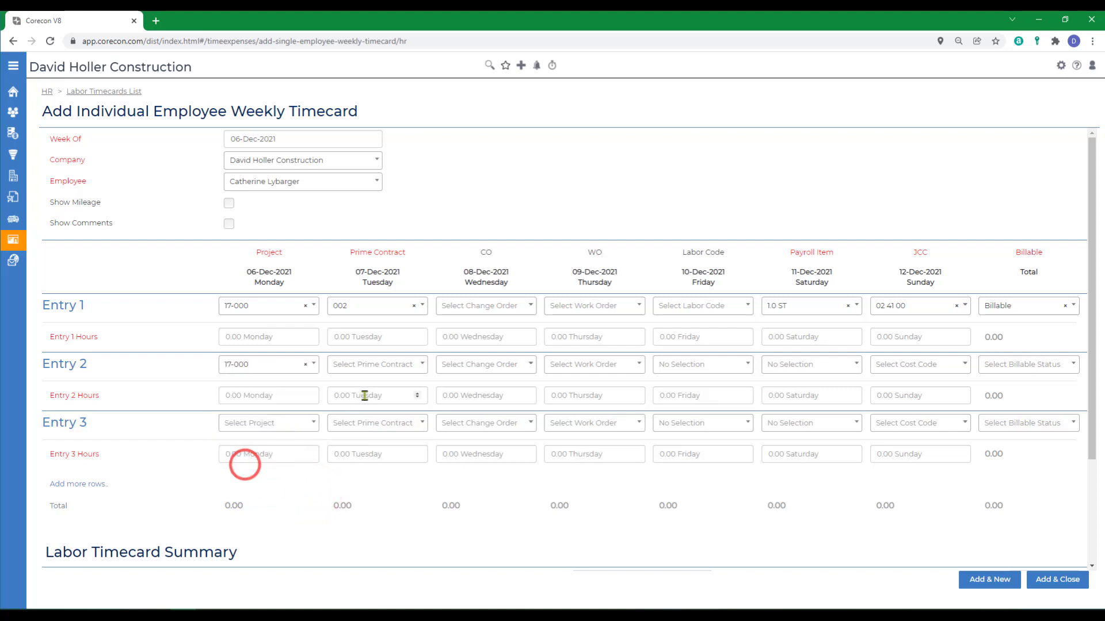
left_click(363, 365)
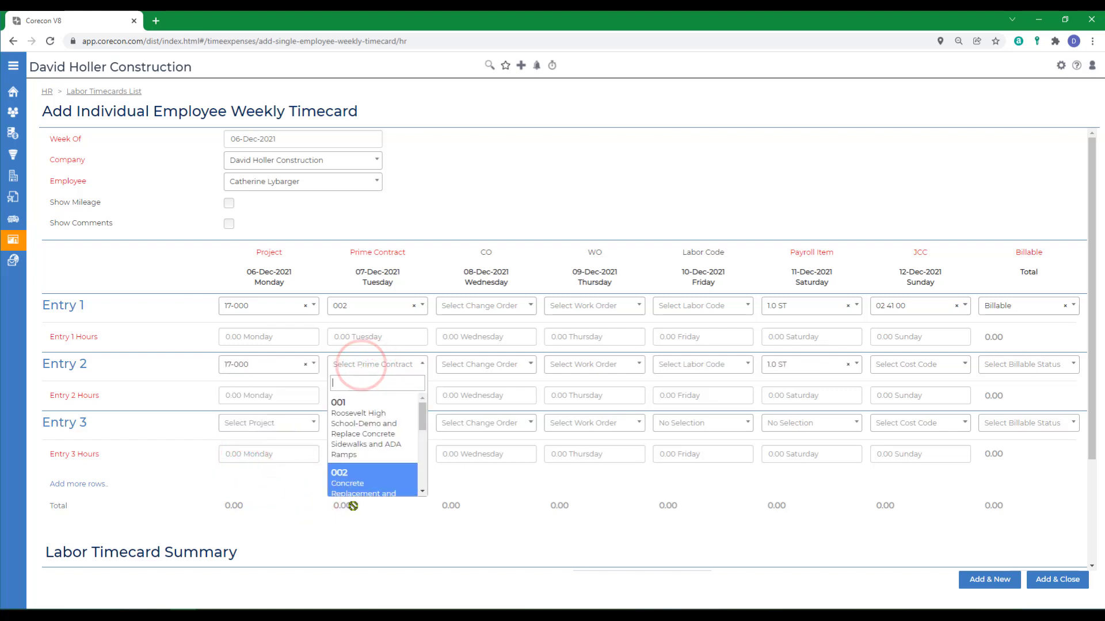
left_click(352, 483)
left_click(806, 364)
left_click(784, 435)
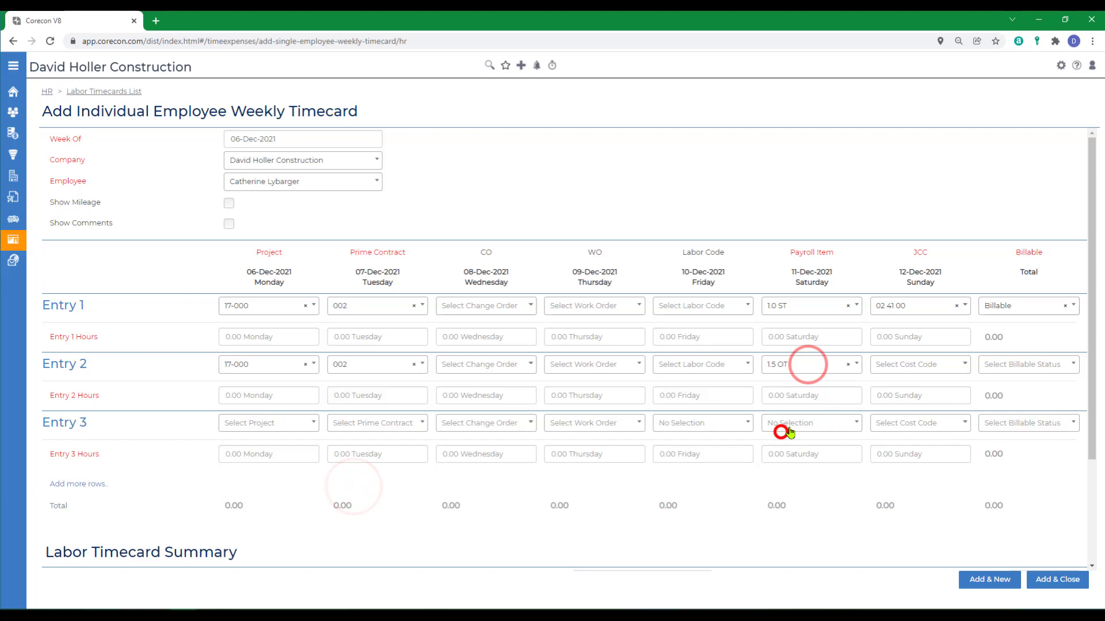
left_click(893, 367)
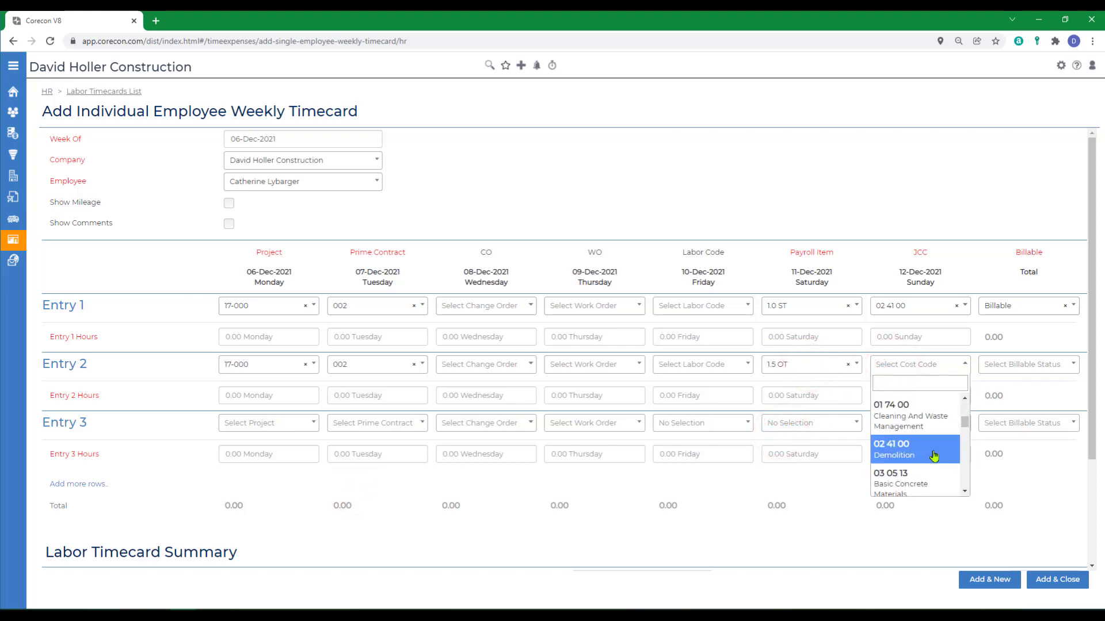
left_click(906, 456)
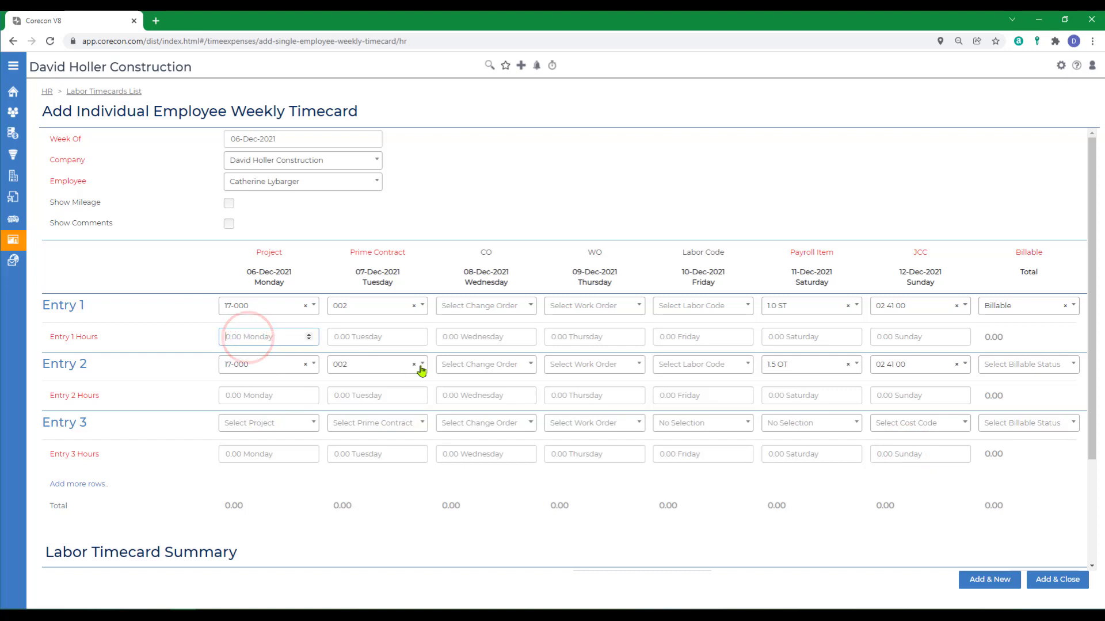
Enter Entry 1's daily hours as 8, 8, 6, 8 and 10 for Monday to Friday.
type("8")
left_click(363, 337)
type("8")
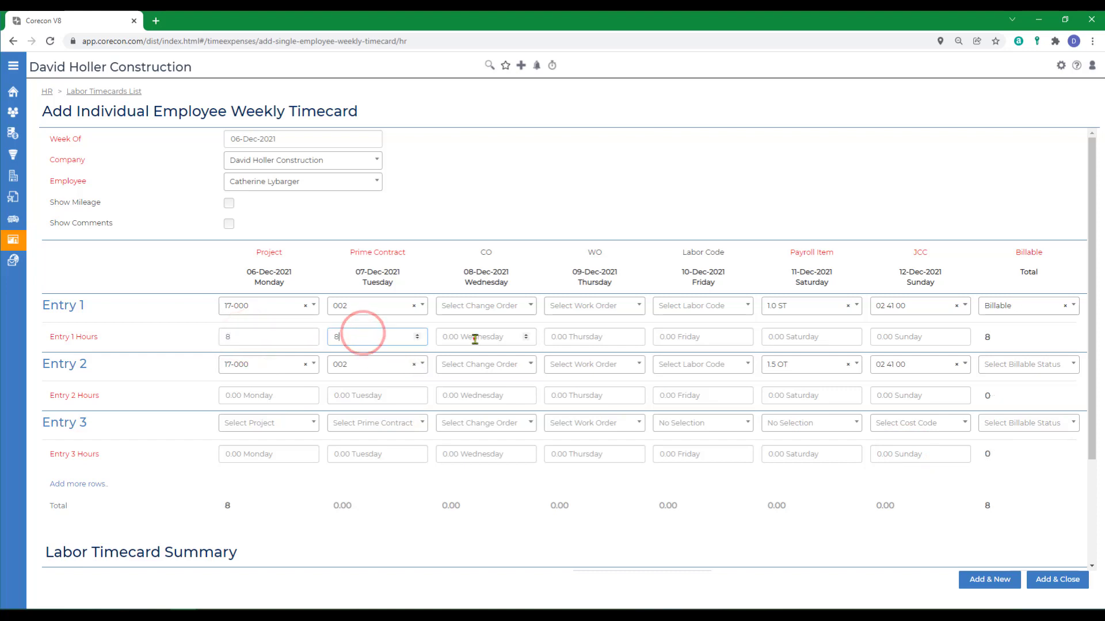
left_click(474, 336)
type("6")
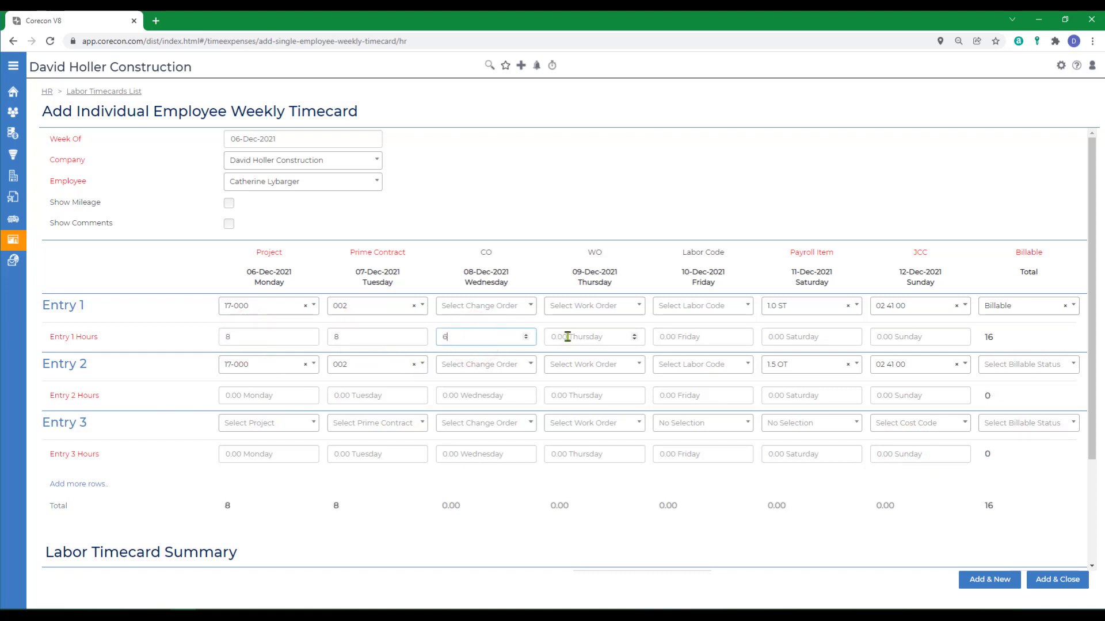
left_click(567, 337)
type("8")
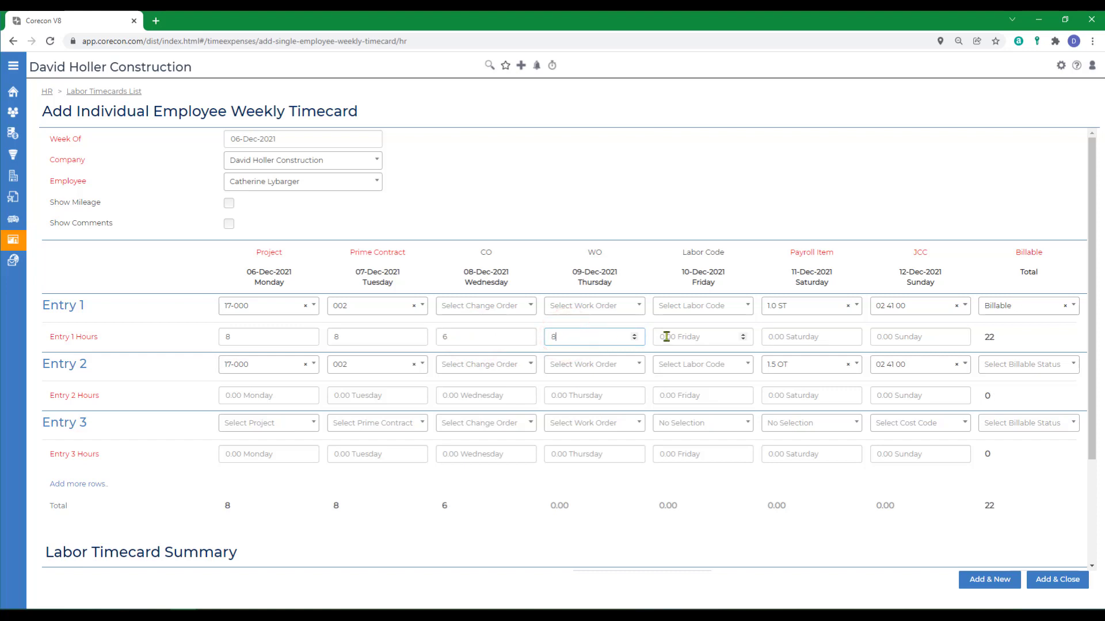
left_click(666, 337)
type("8")
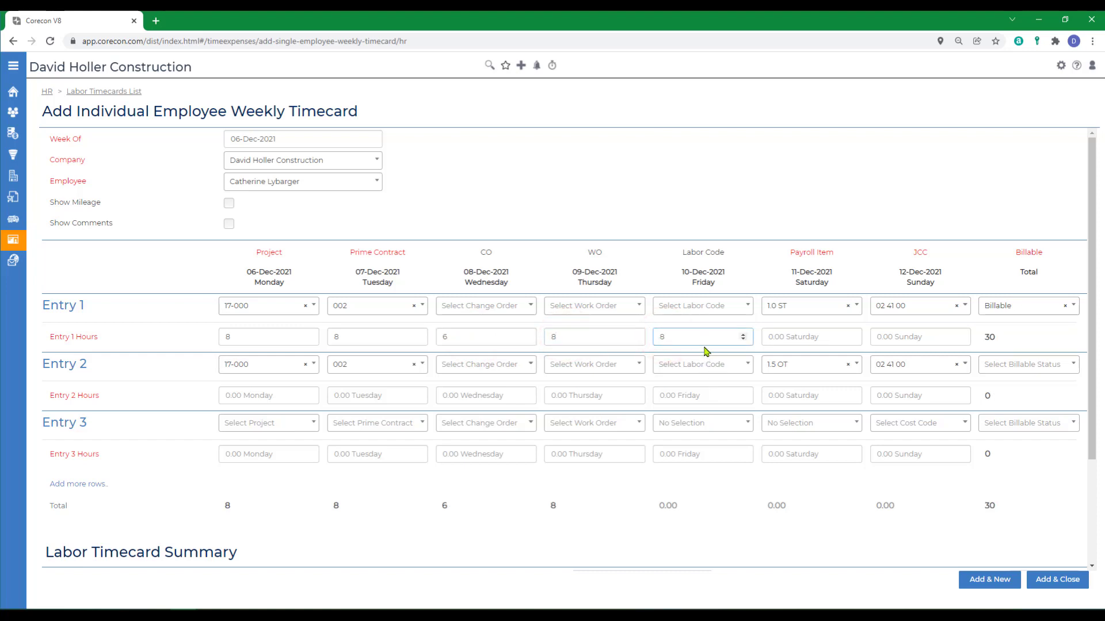
left_click_drag(690, 340, 658, 336)
type("10")
key("Tab")
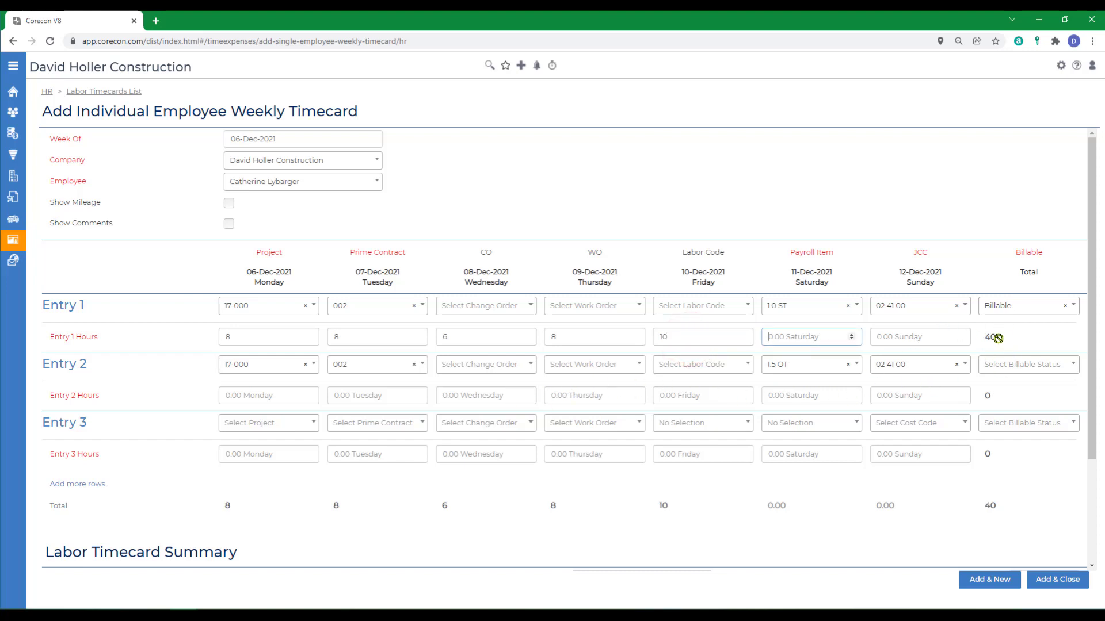
Enter 2 overtime hours each on Monday and Tuesday for Entry 2.
left_click(262, 396)
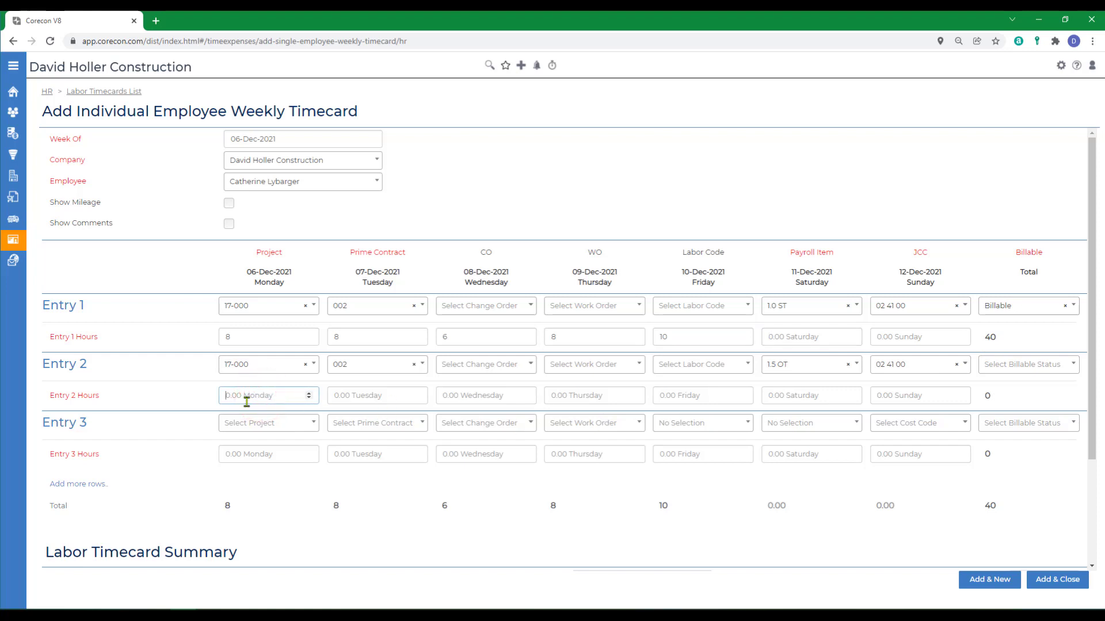
type("2")
left_click(355, 396)
type("2")
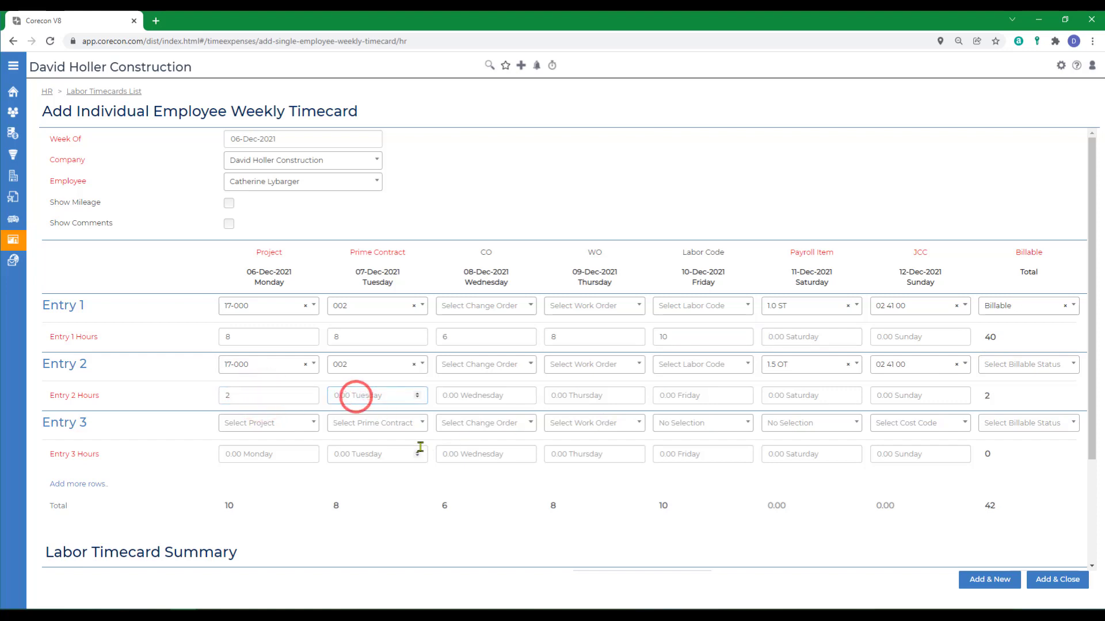
left_click(387, 489)
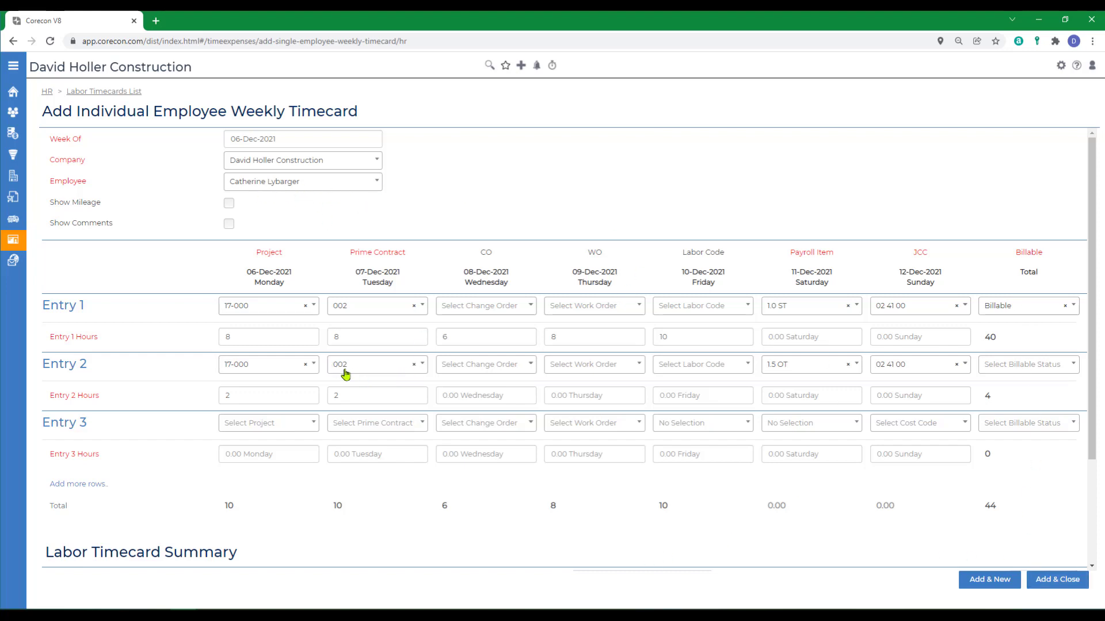
scroll(645, 555, "down", 2)
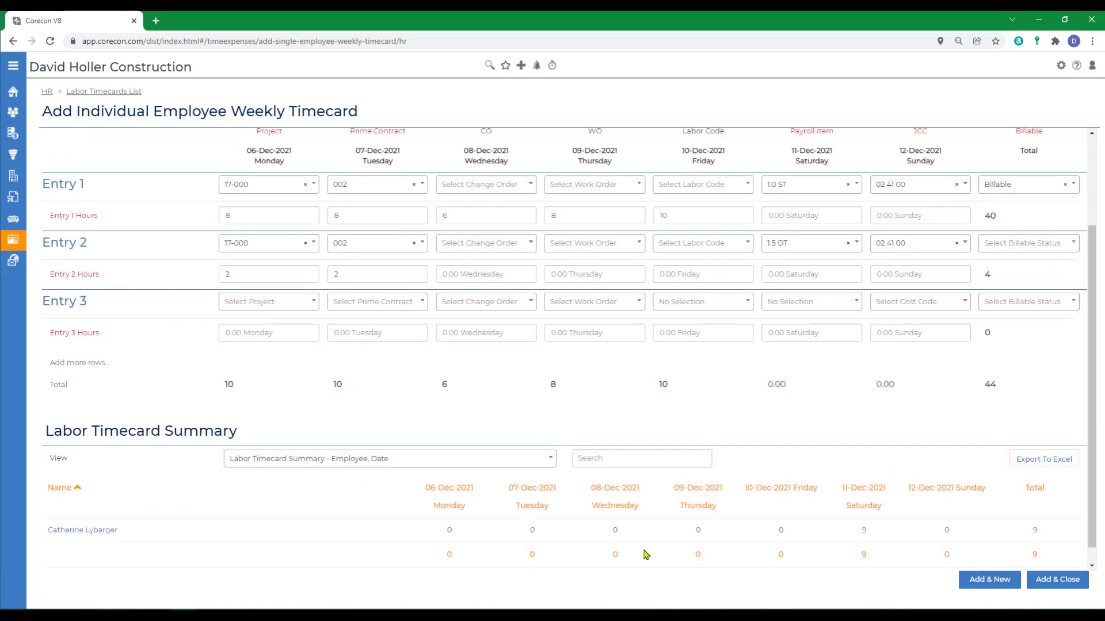
Save the weekly timecard, filter the list to that employee's 9 rows (53.00 hours), then return to HR.
left_click(1046, 584)
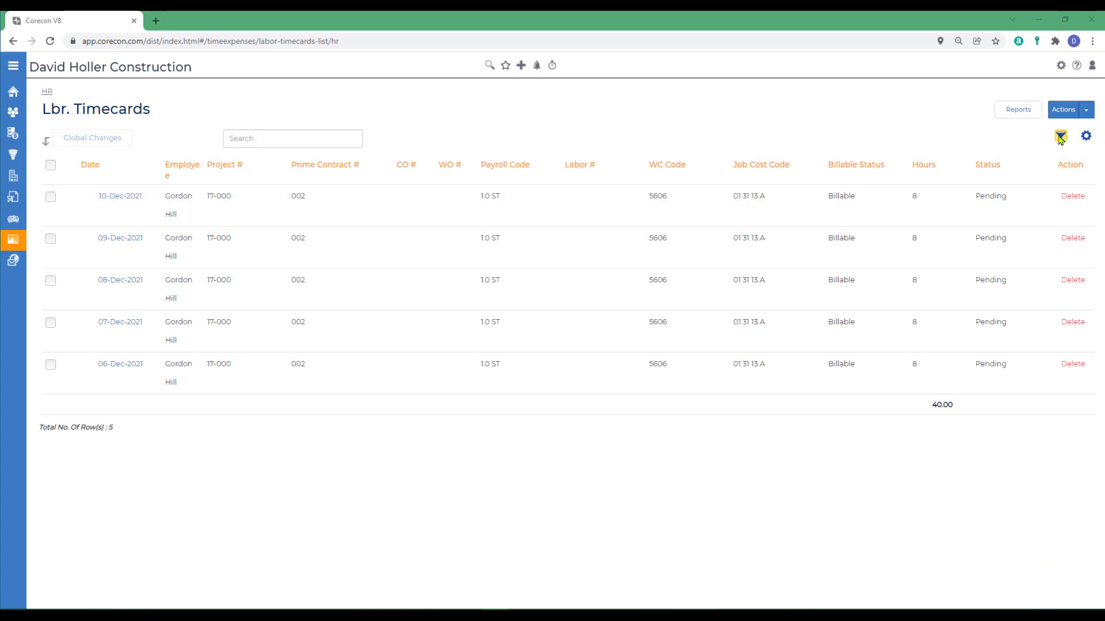
left_click(1060, 136)
scroll(962, 285, "down", 2)
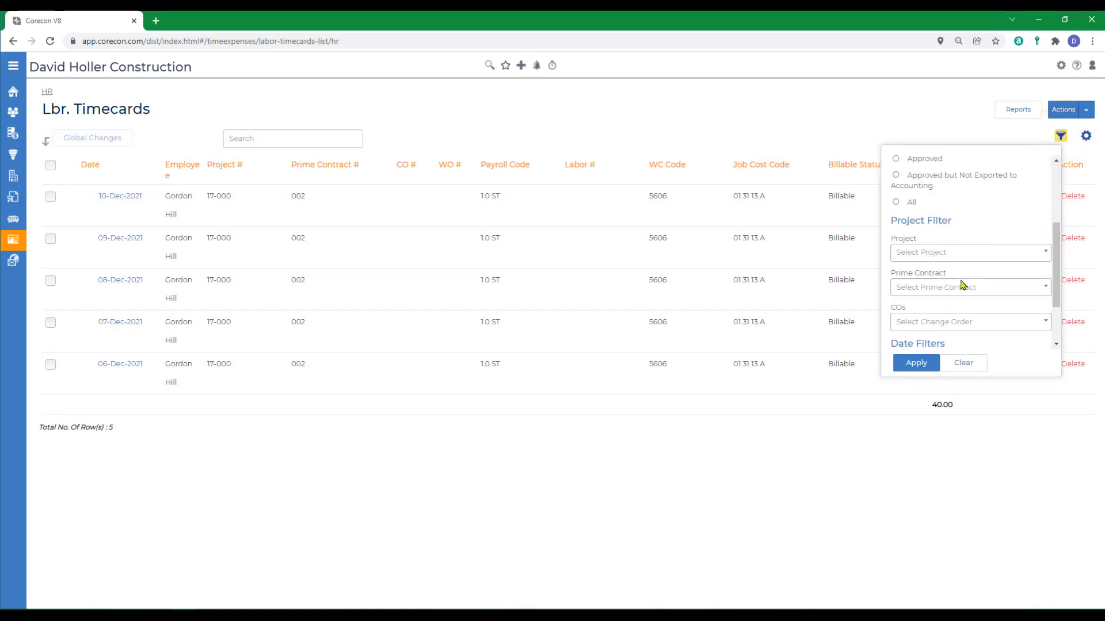
scroll(943, 242, "up", 2)
left_click(935, 236)
left_click(927, 339)
left_click(915, 362)
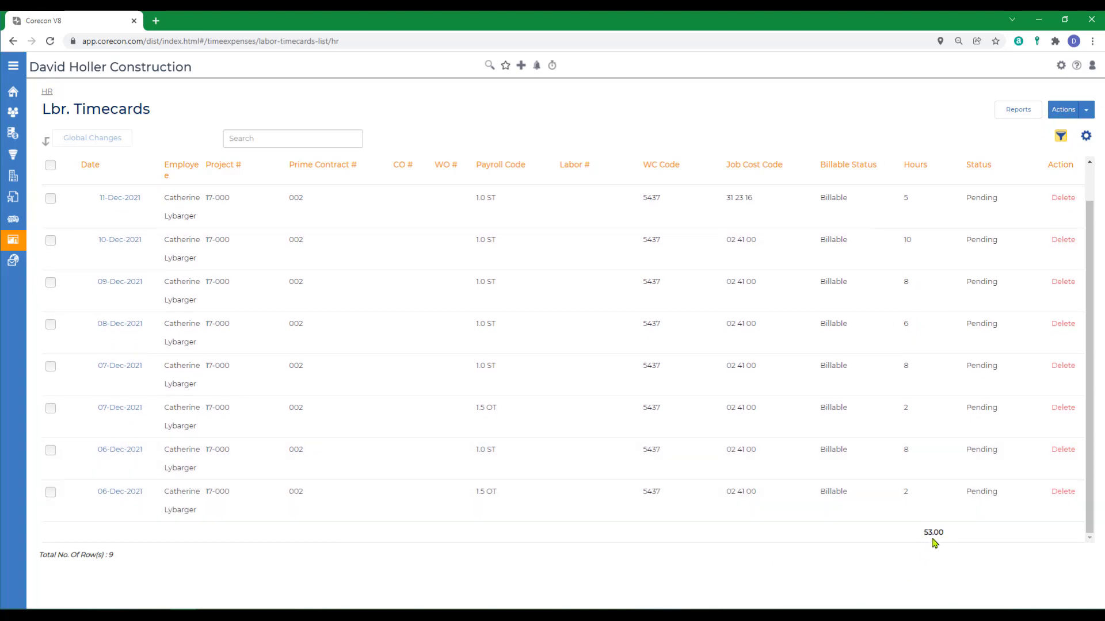
left_click(47, 91)
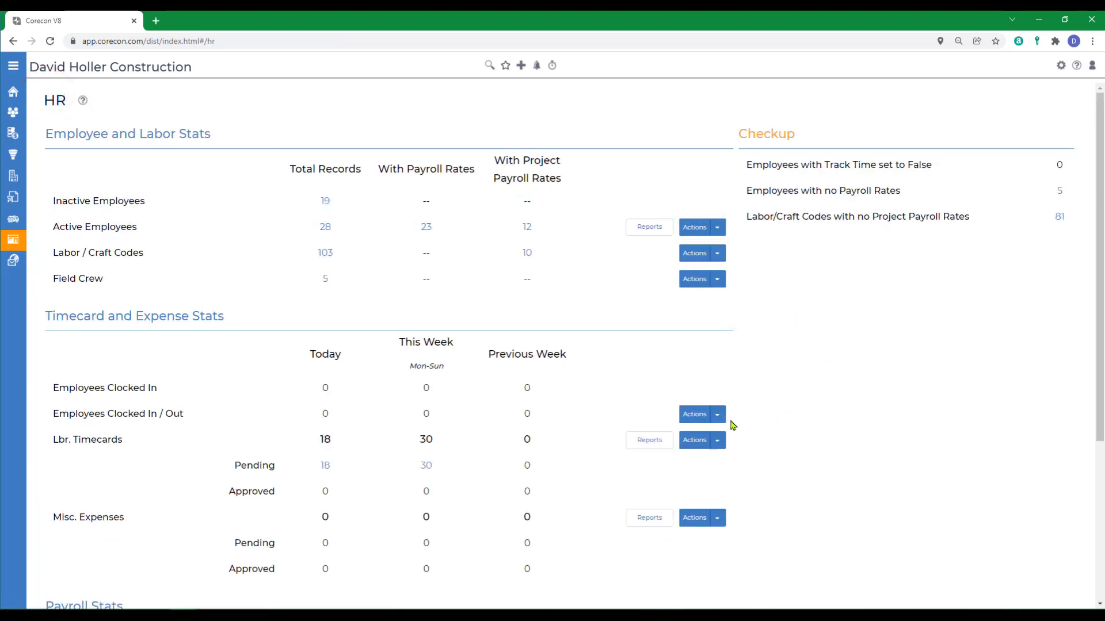
Set up a crew timecard for project 17-000, contract 001, dated 29-Nov-2021 with a crew leader, and continue to Step 2.
left_click(717, 440)
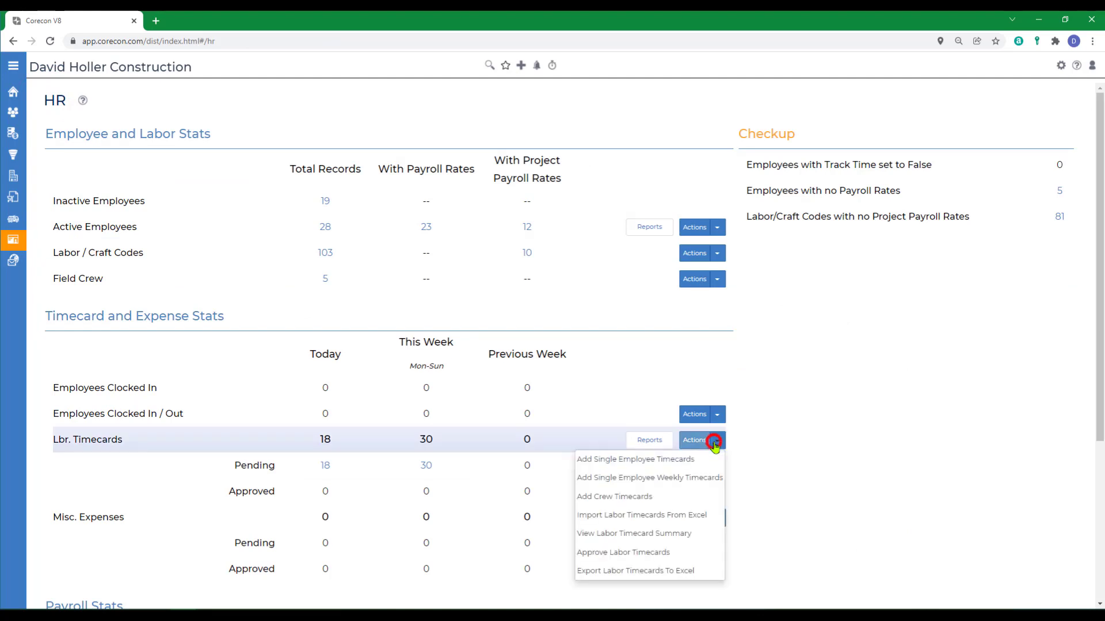
left_click(593, 503)
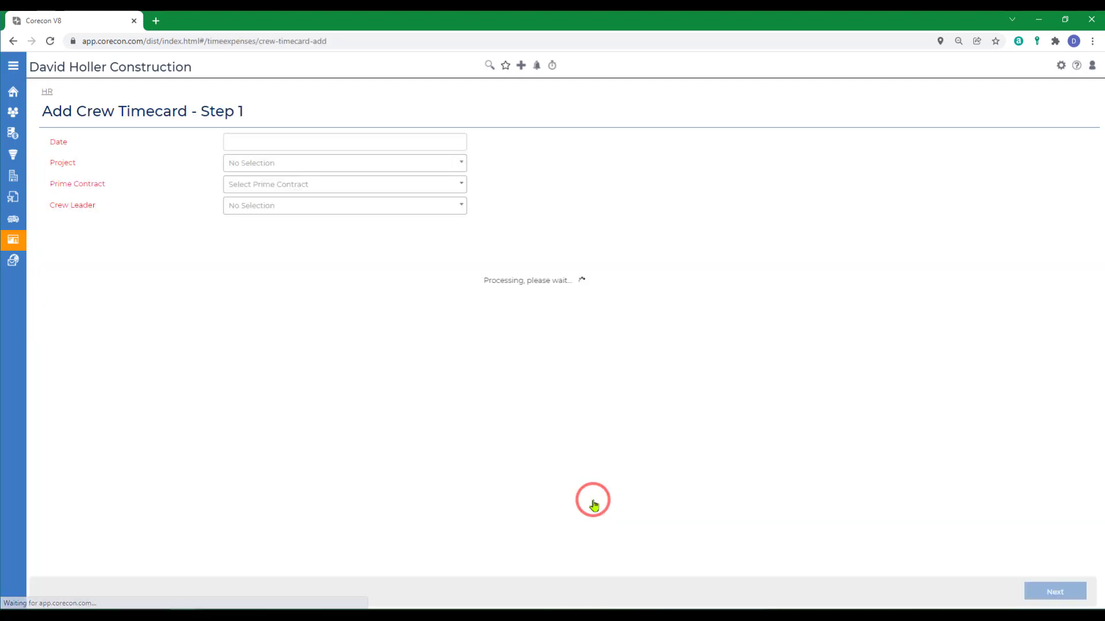
left_click(239, 164)
left_click(266, 281)
left_click(254, 184)
left_click(301, 144)
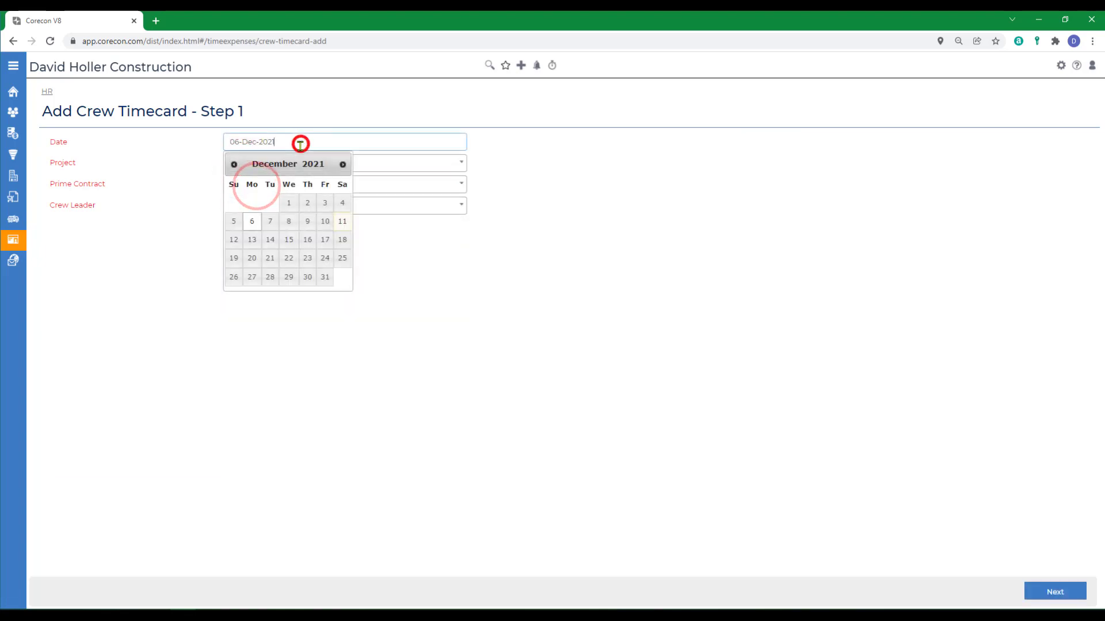
left_click(233, 165)
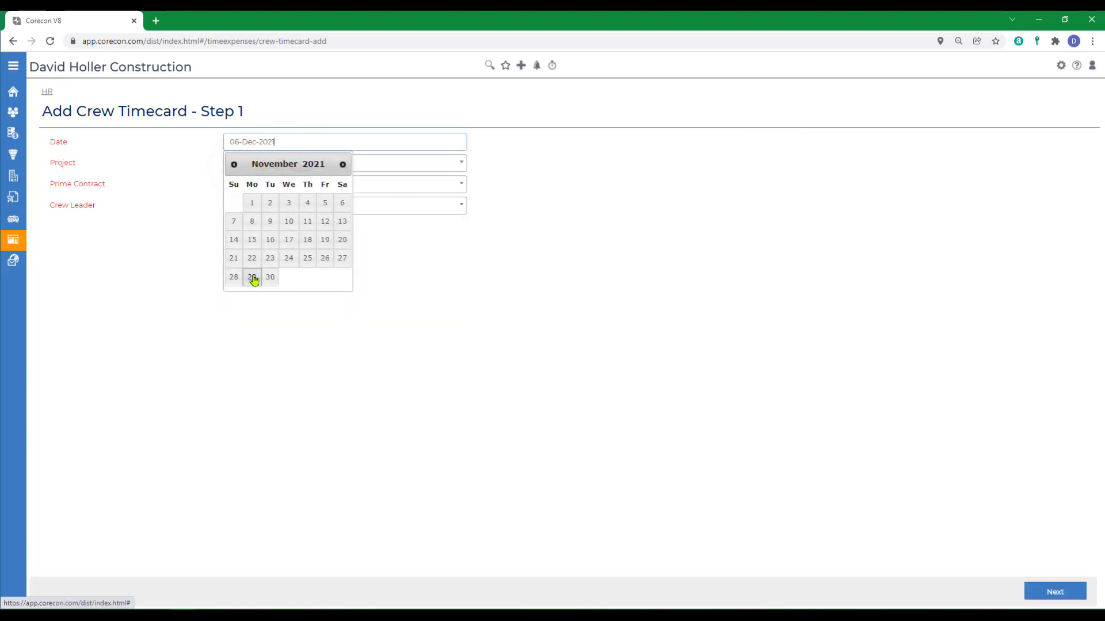
left_click(254, 279)
left_click(257, 205)
left_click(257, 262)
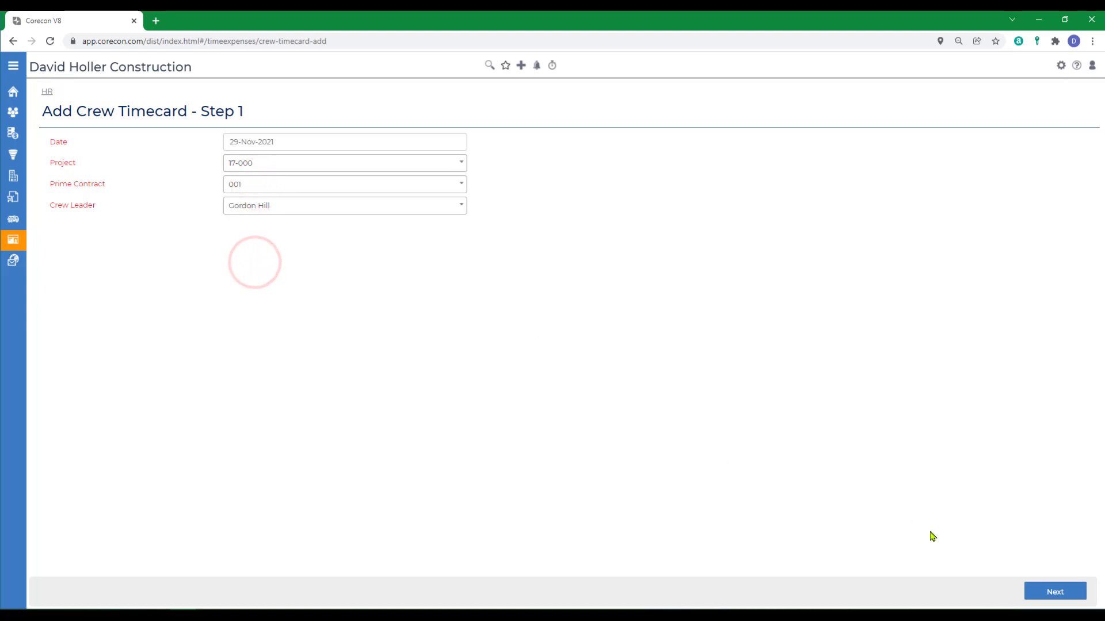
left_click(1054, 591)
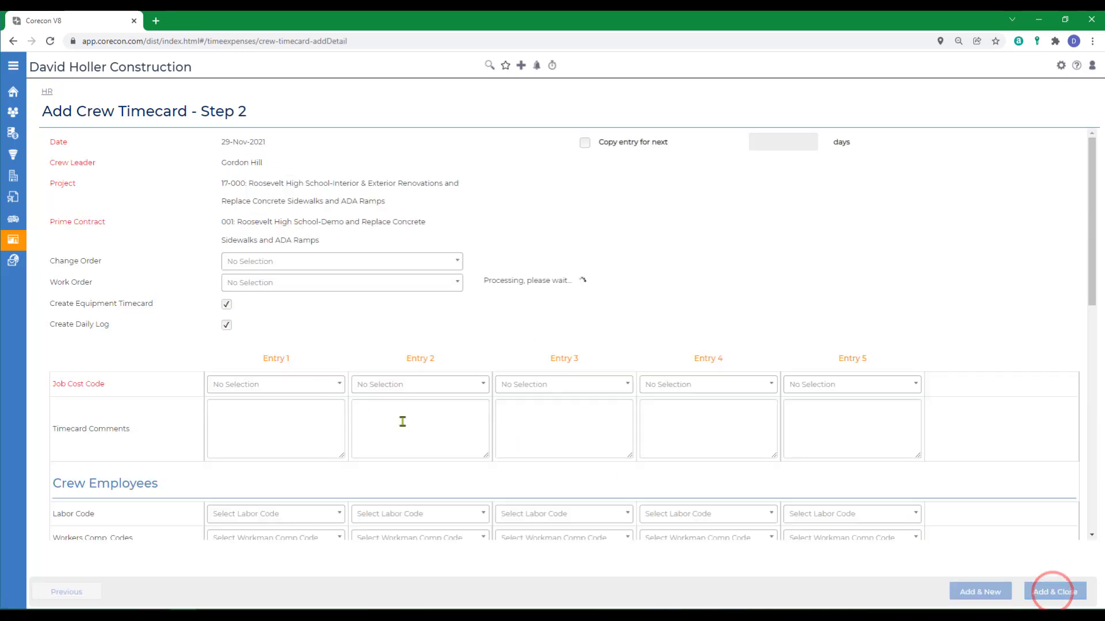
scroll(330, 330, "down", 2)
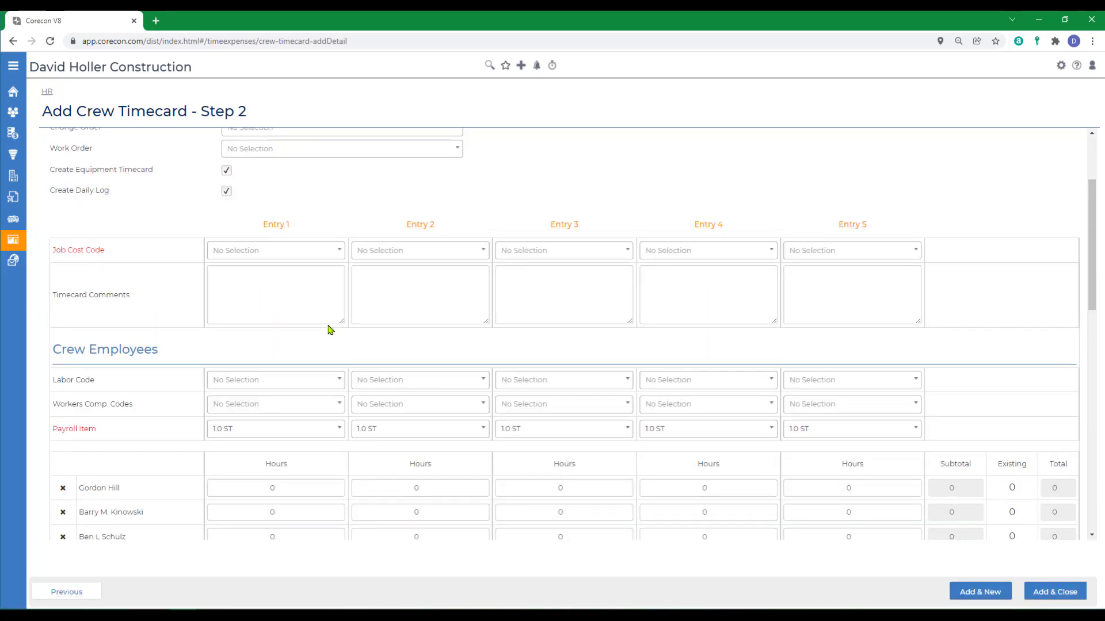
scroll(329, 329, "down", 4)
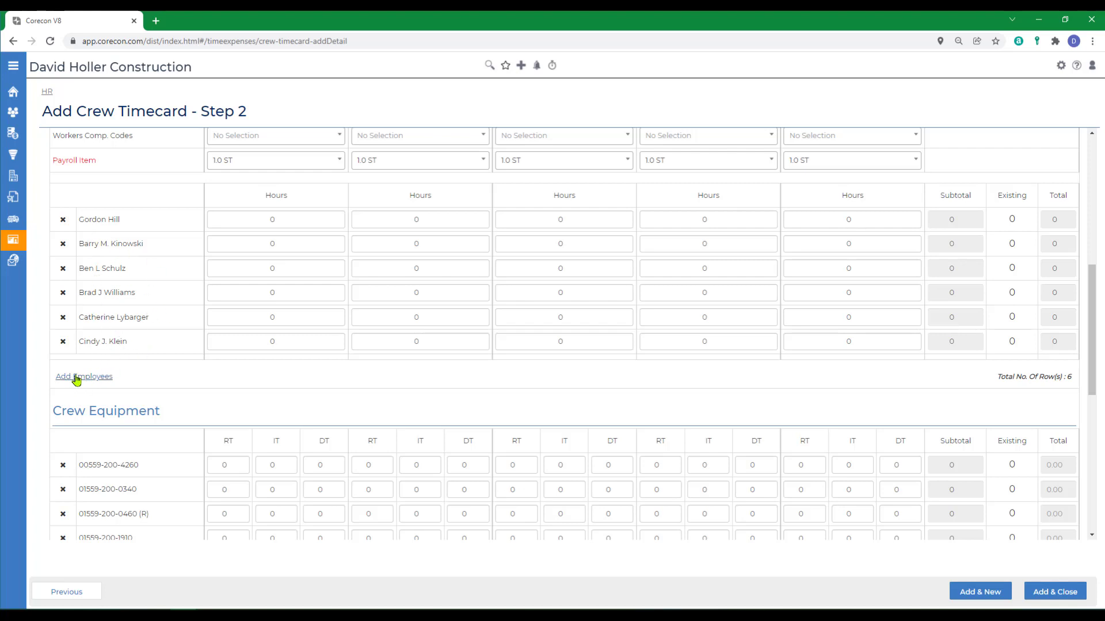
scroll(241, 395, "down", 2)
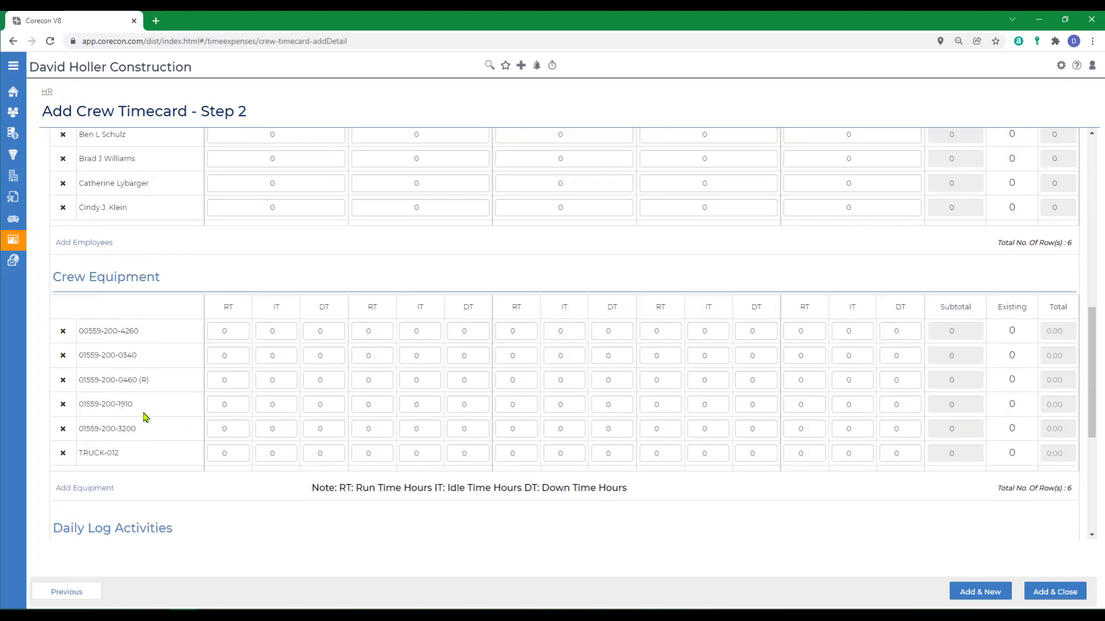
scroll(146, 417, "down", 4)
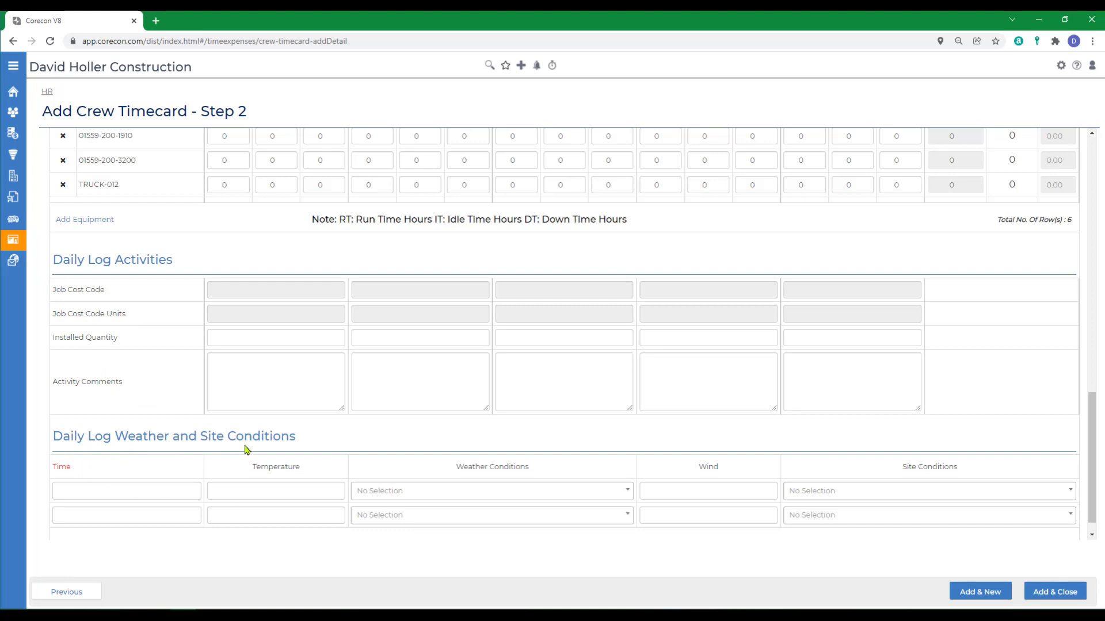
scroll(362, 423, "up", 10)
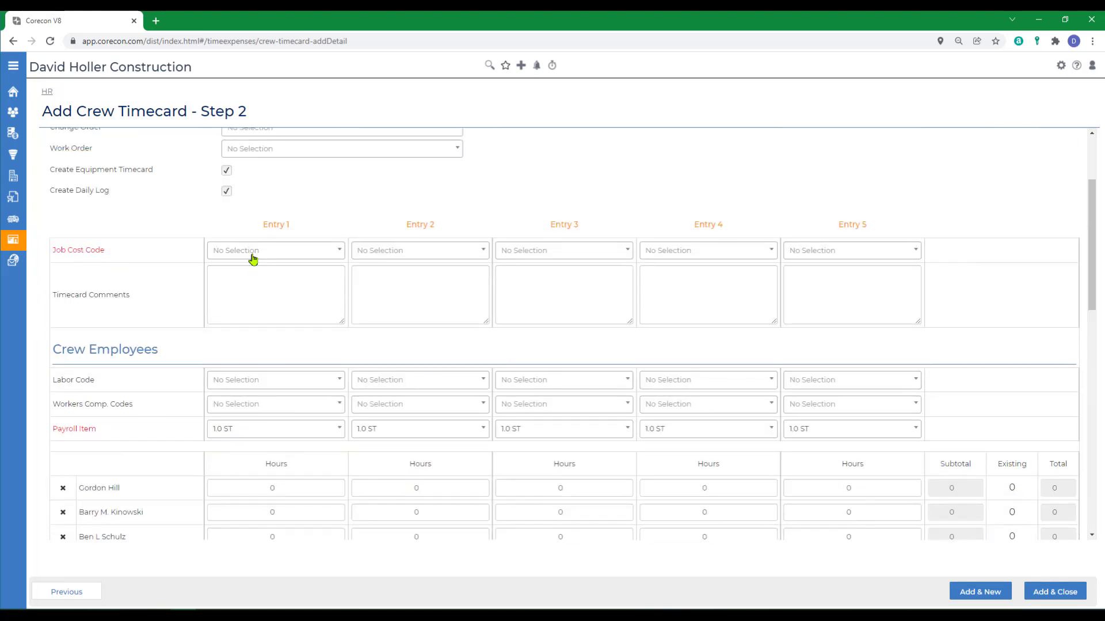
Assign job cost code 31 23 16 to Entry 1 and 01 31 00 to Entry 2.
left_click(252, 255)
scroll(265, 345, "down", 3)
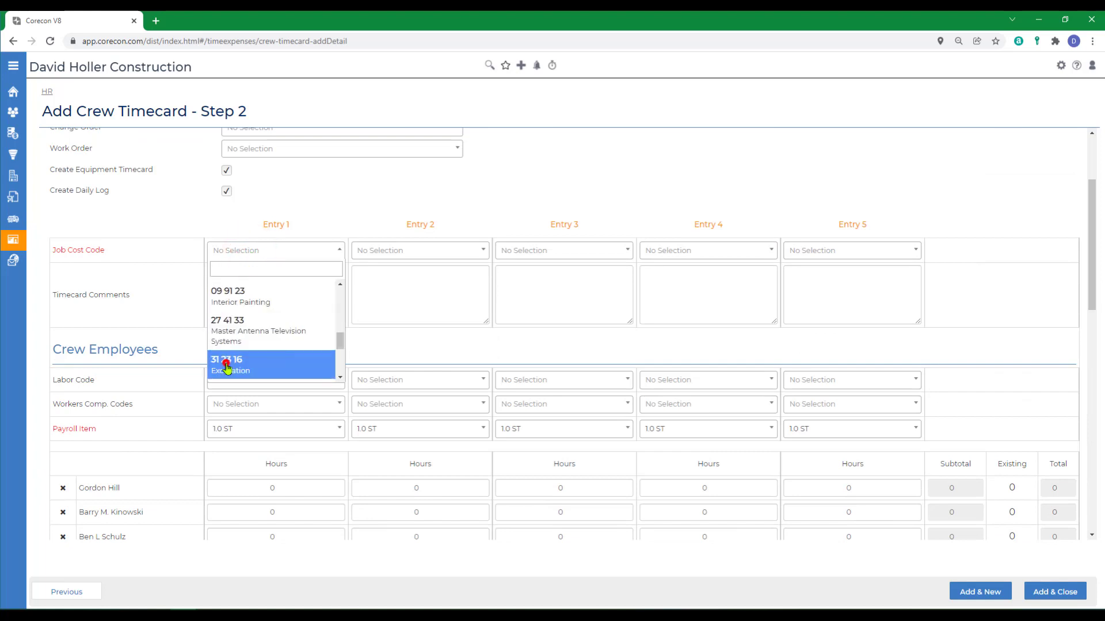
left_click(225, 363)
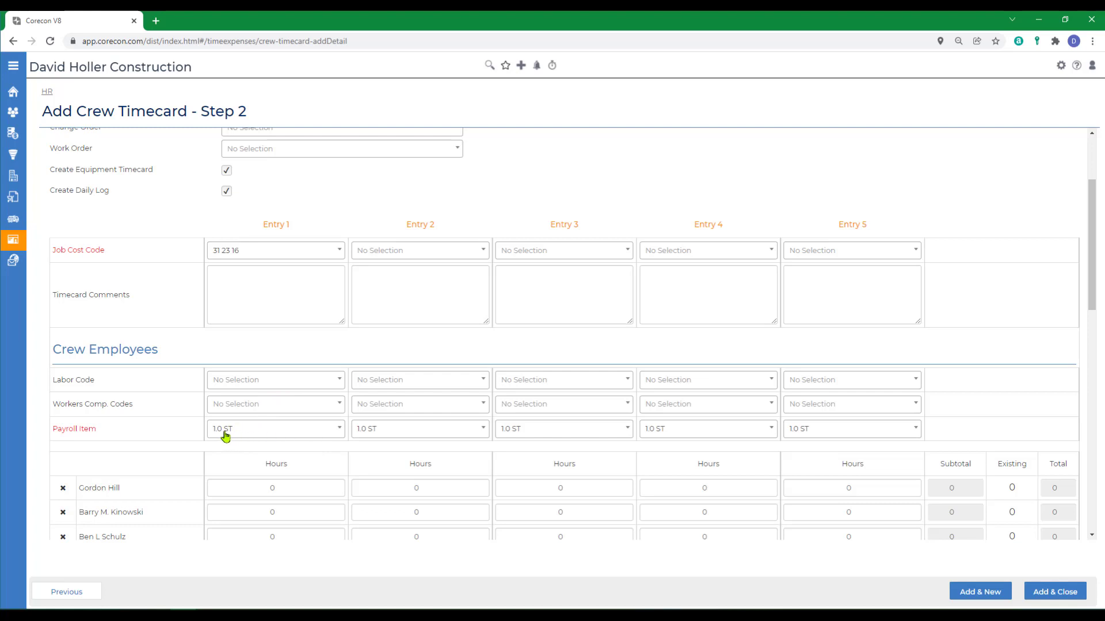
left_click(397, 253)
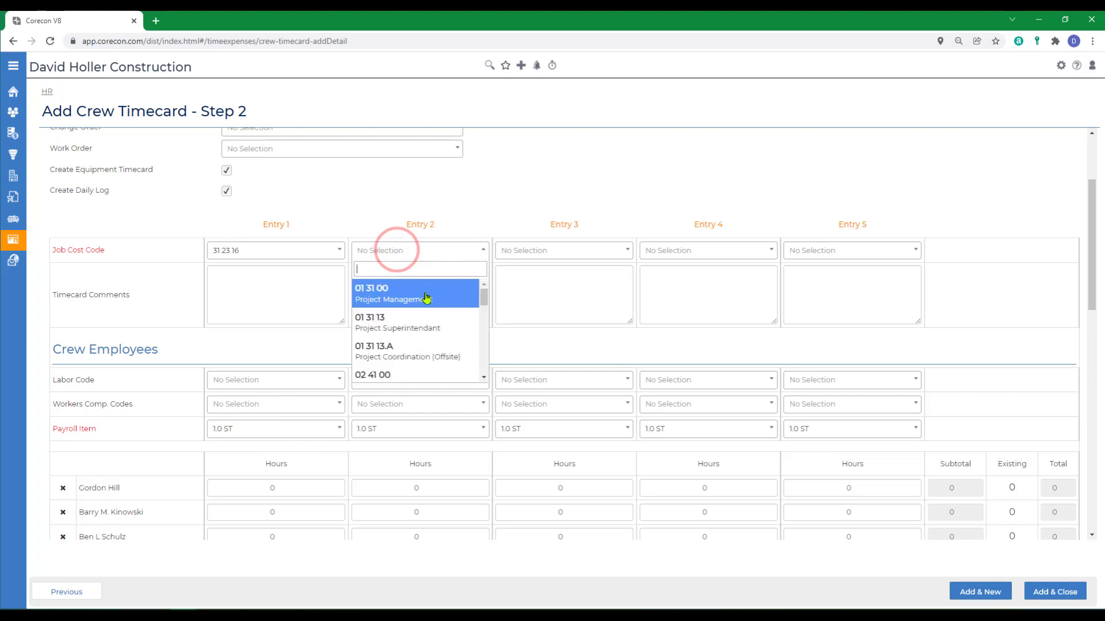
left_click(396, 299)
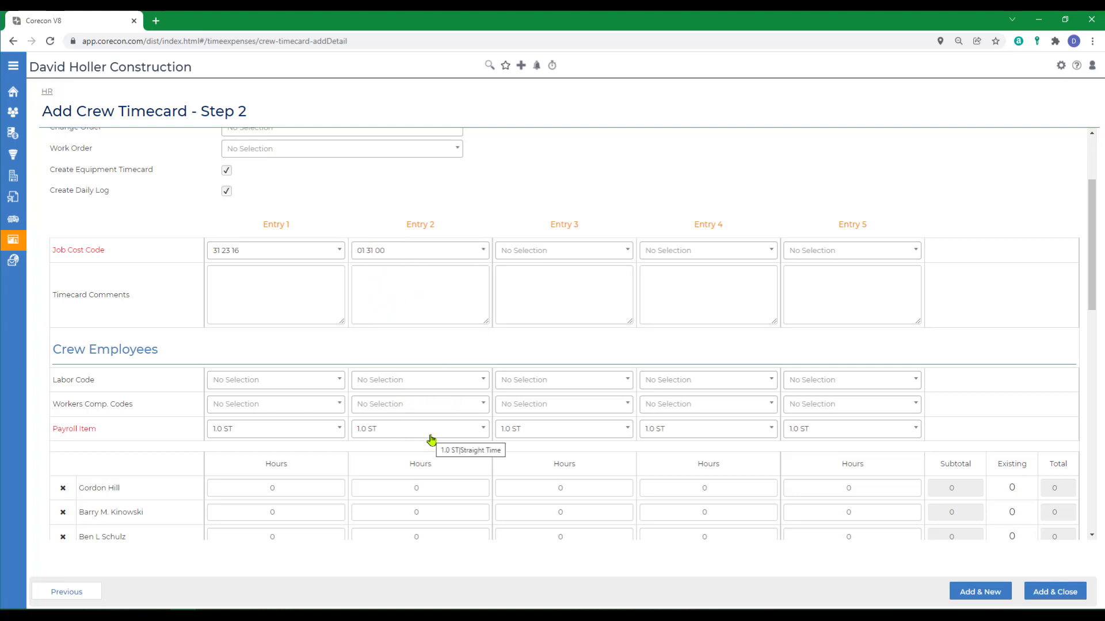
scroll(482, 213, "up", 3)
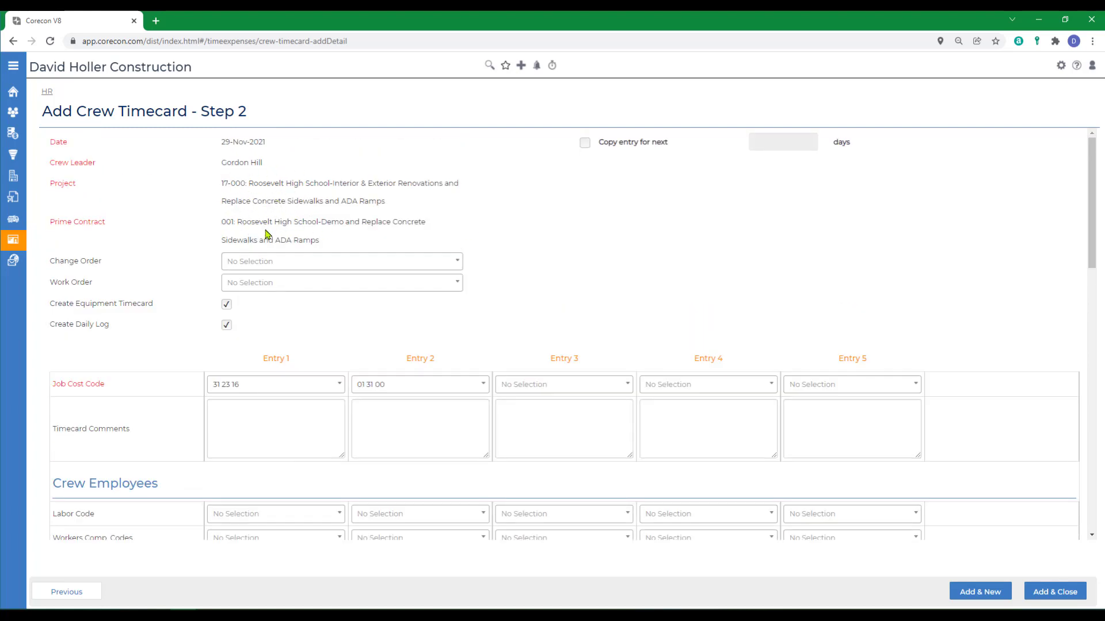
Copy the crew timecard, with labor and equipment timecards, to the next 4 days through 03-Dec-2021.
left_click(585, 143)
left_click(795, 144)
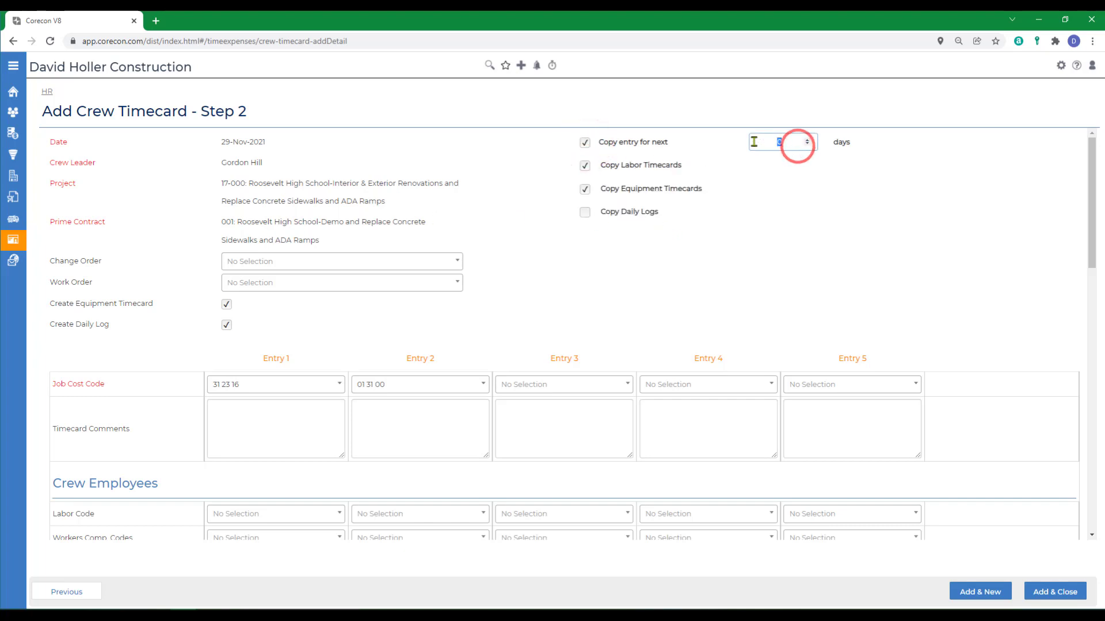
type("4")
left_click(807, 210)
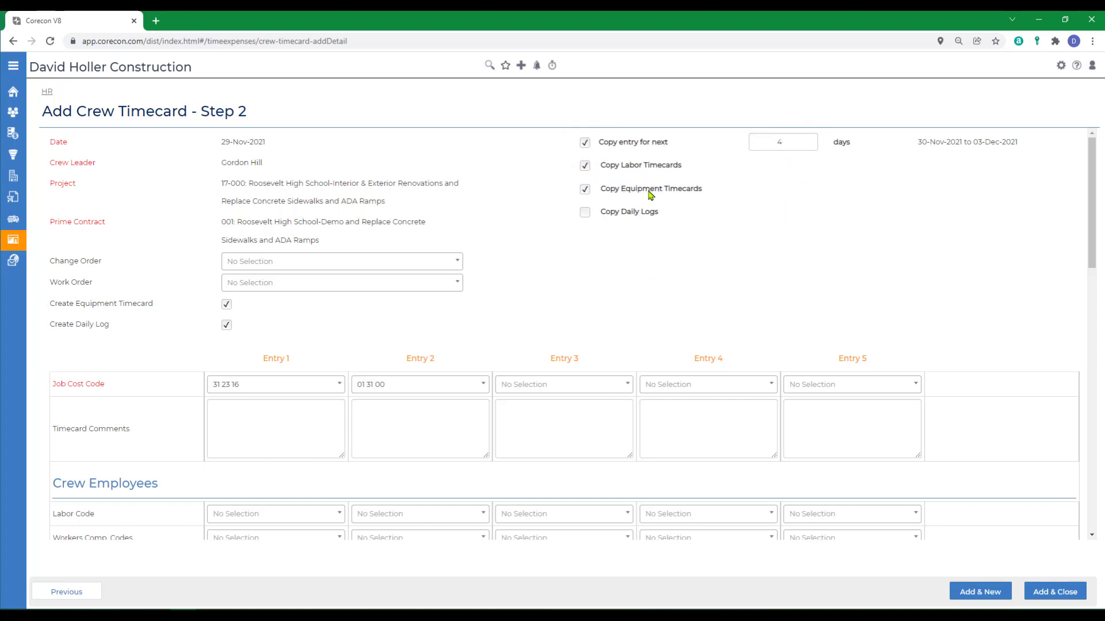
scroll(597, 278, "down", 5)
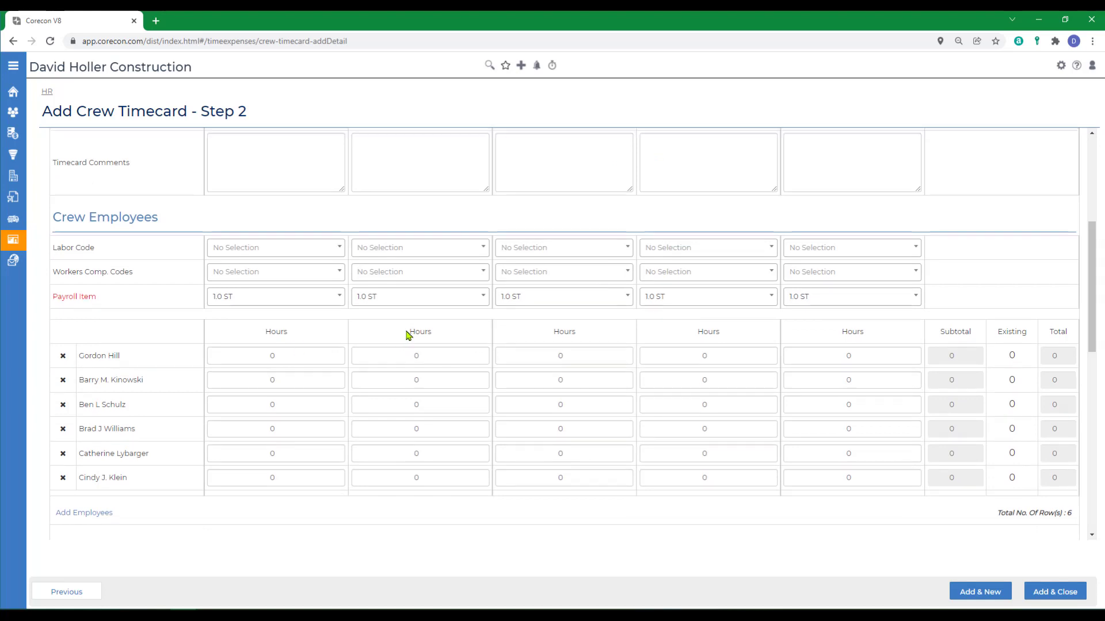
Enter 8 hours for the crew leader under Entry 2 and 7.5 hours for the next four employees.
scroll(408, 337, "up", 2)
scroll(410, 343, "down", 2)
left_click(404, 352)
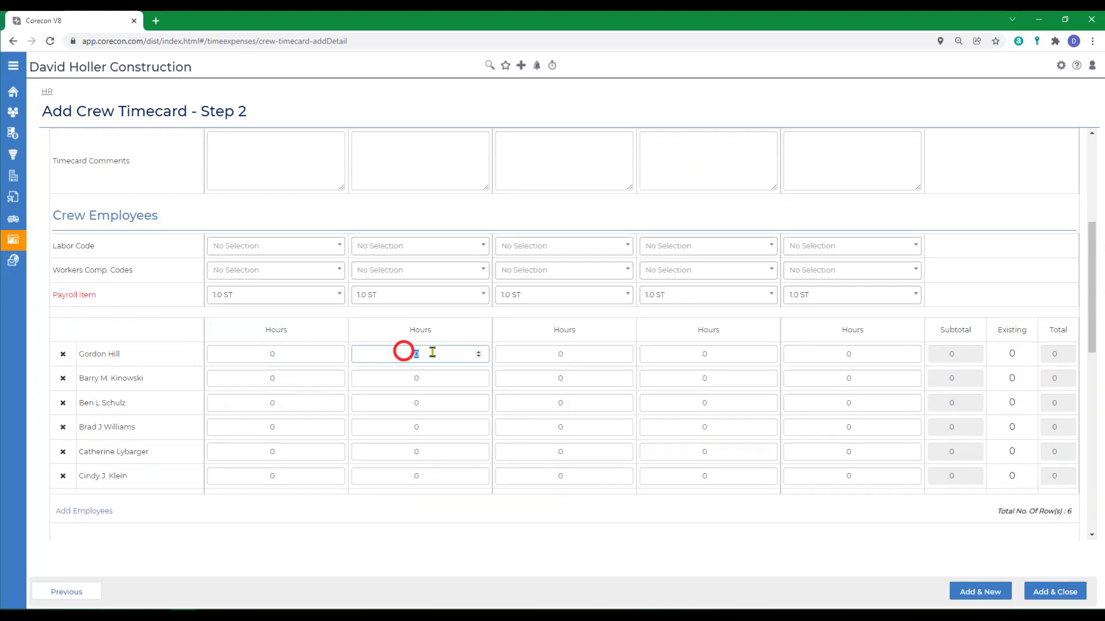
type("8")
left_click(252, 379)
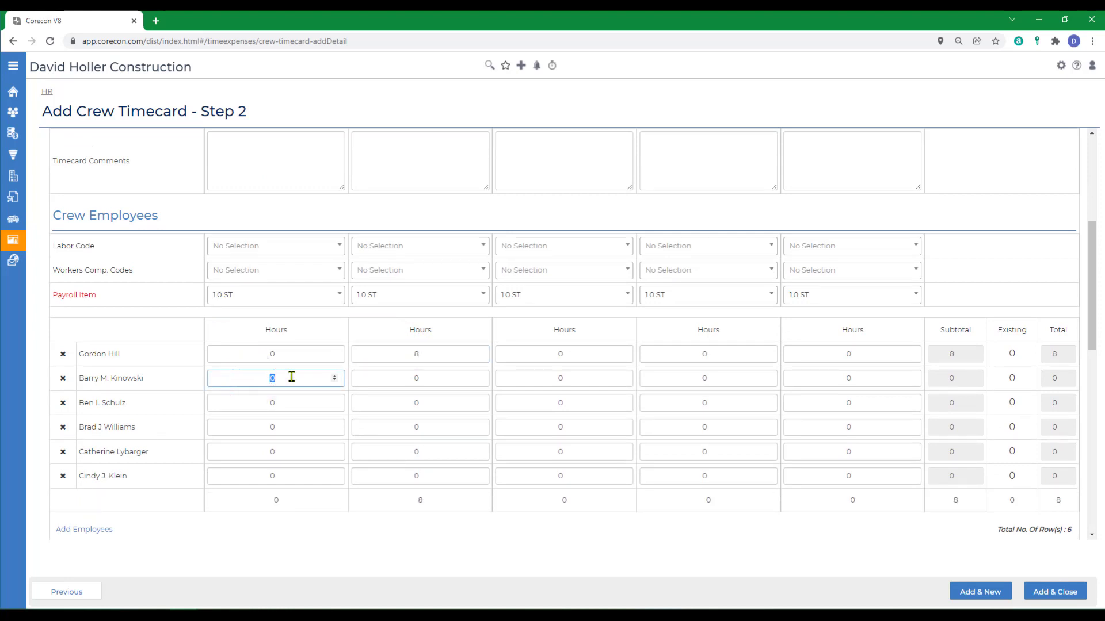
type("7.5")
left_click(260, 402)
type("7.5")
left_click(258, 425)
type("7.5")
left_click(267, 450)
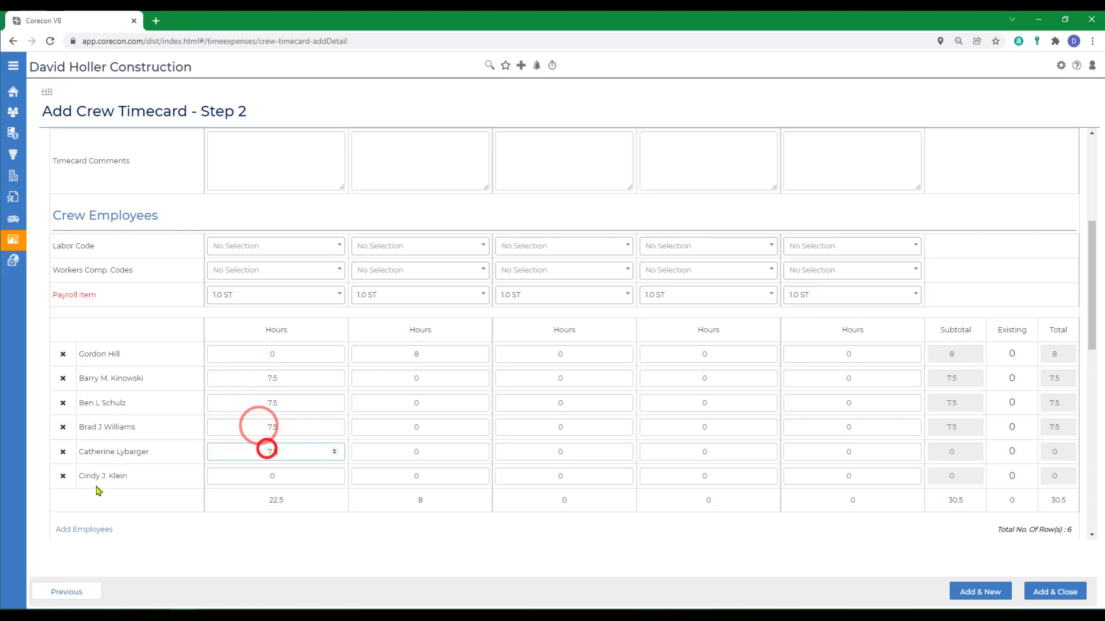
type("7.5")
Remove the sixth employee from the crew and change the fifth employee's hours to 8.
left_click(64, 477)
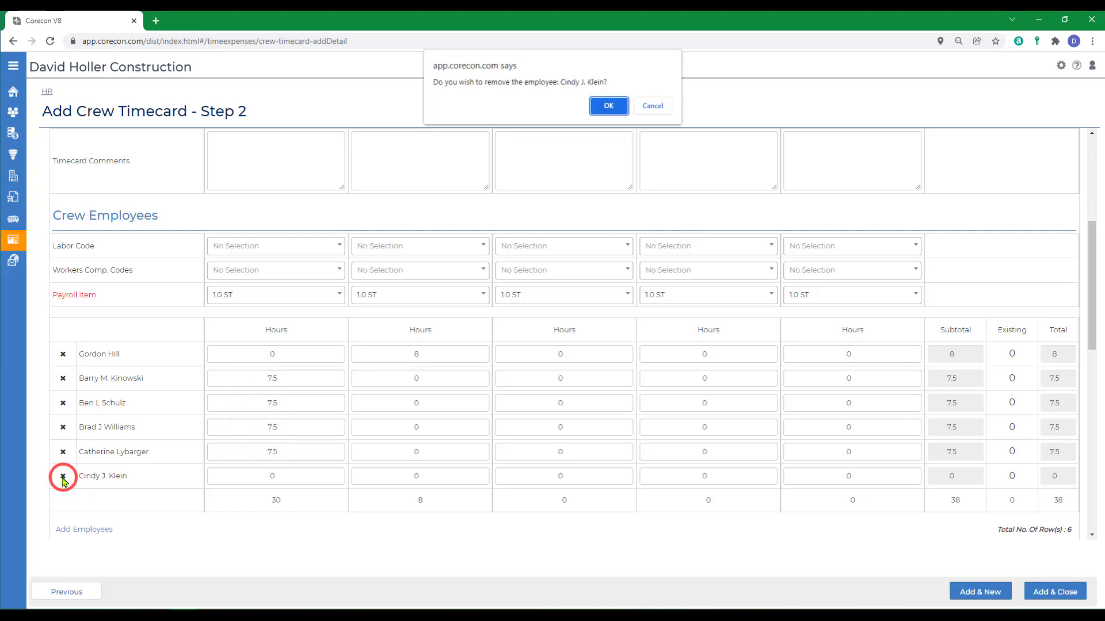
left_click(616, 104)
left_click_drag(288, 448, 256, 448)
type("8")
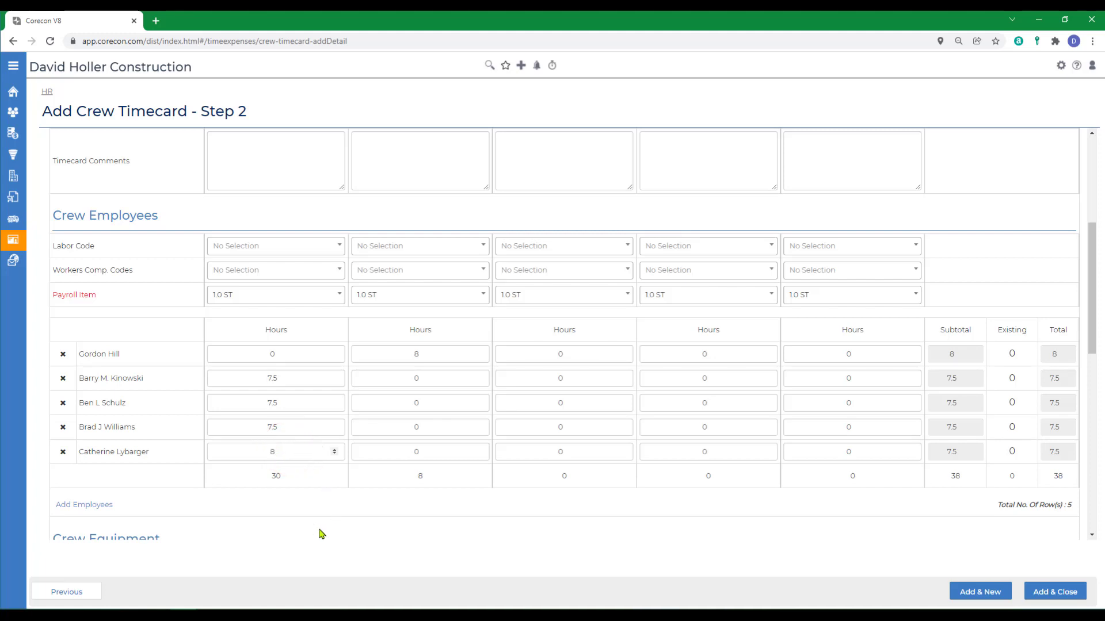
left_click(302, 518)
scroll(299, 515, "down", 5)
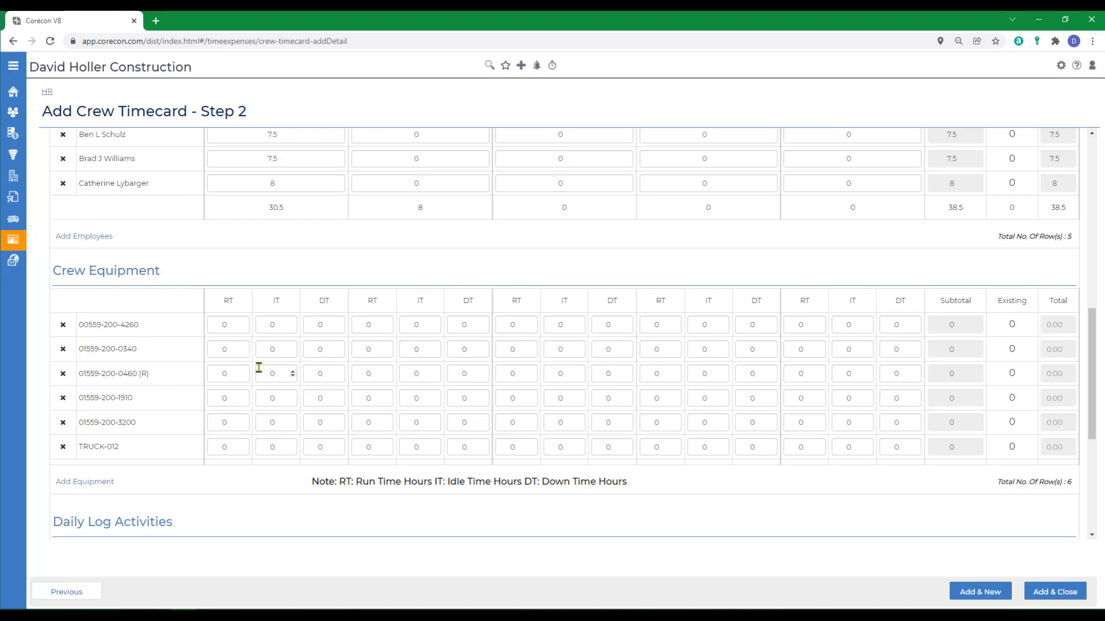
left_click(229, 324)
left_click(224, 373)
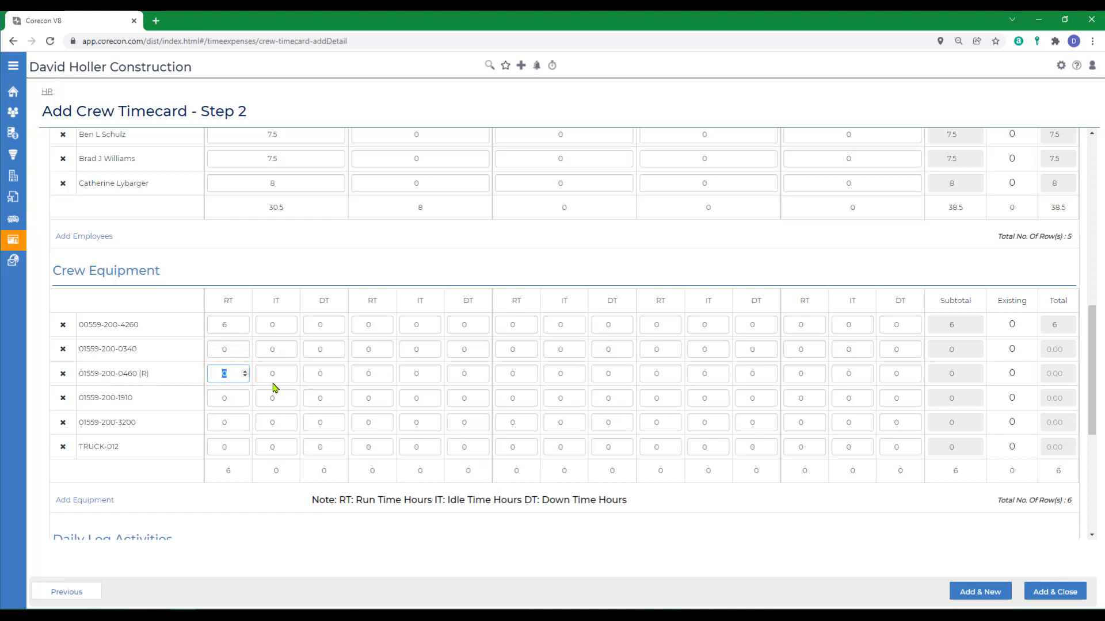
type("6")
left_click(289, 541)
scroll(288, 540, "up", 5)
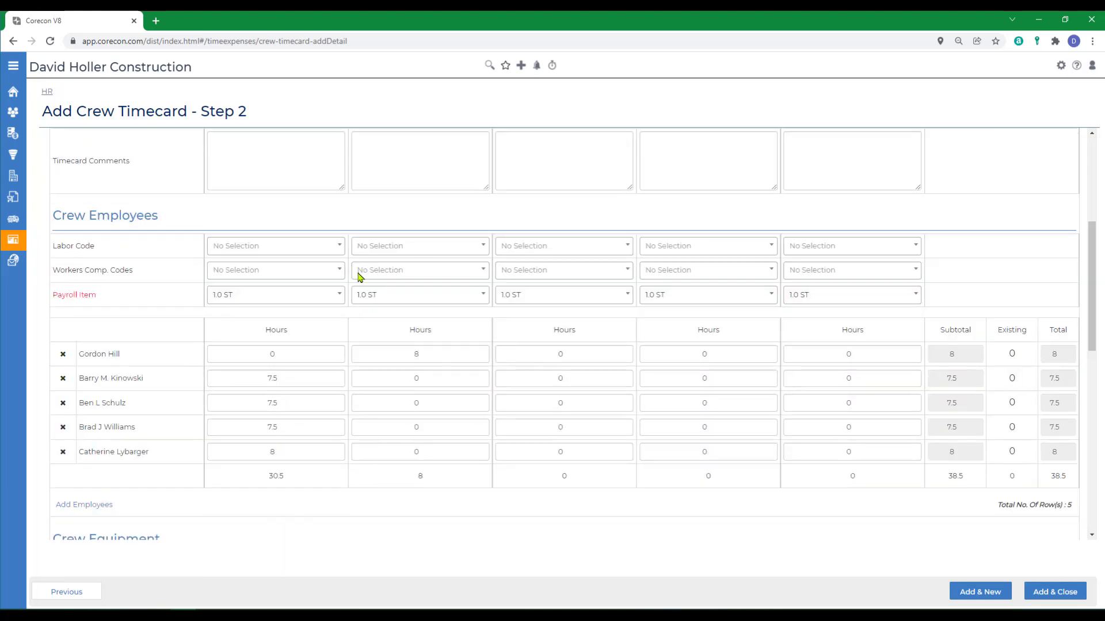
scroll(418, 448, "up", 5)
scroll(419, 445, "down", 10)
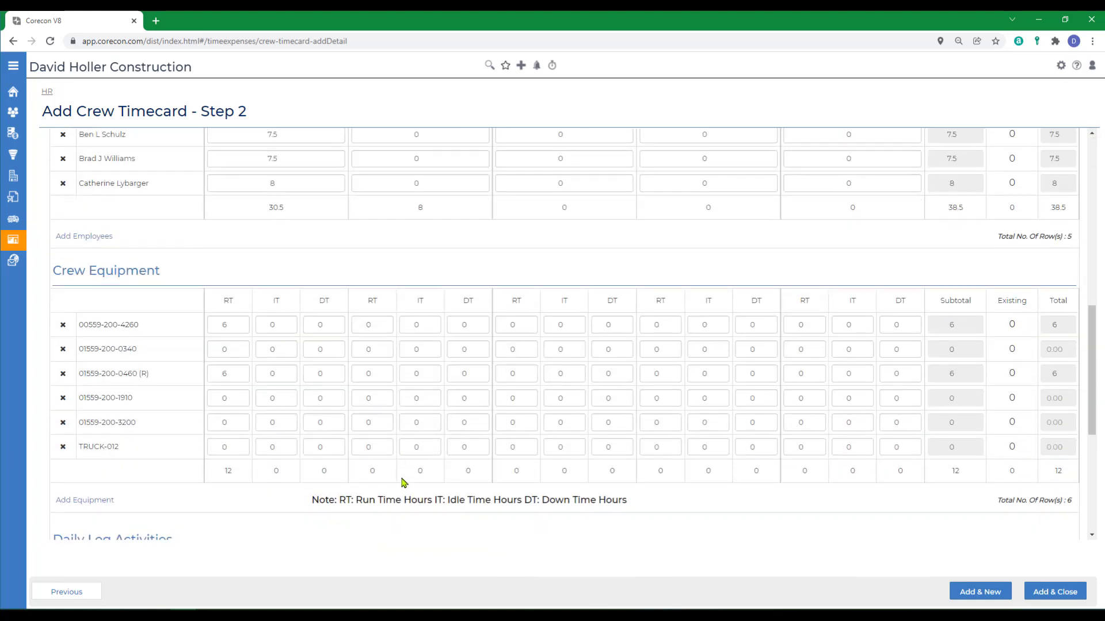
scroll(617, 534, "down", 3)
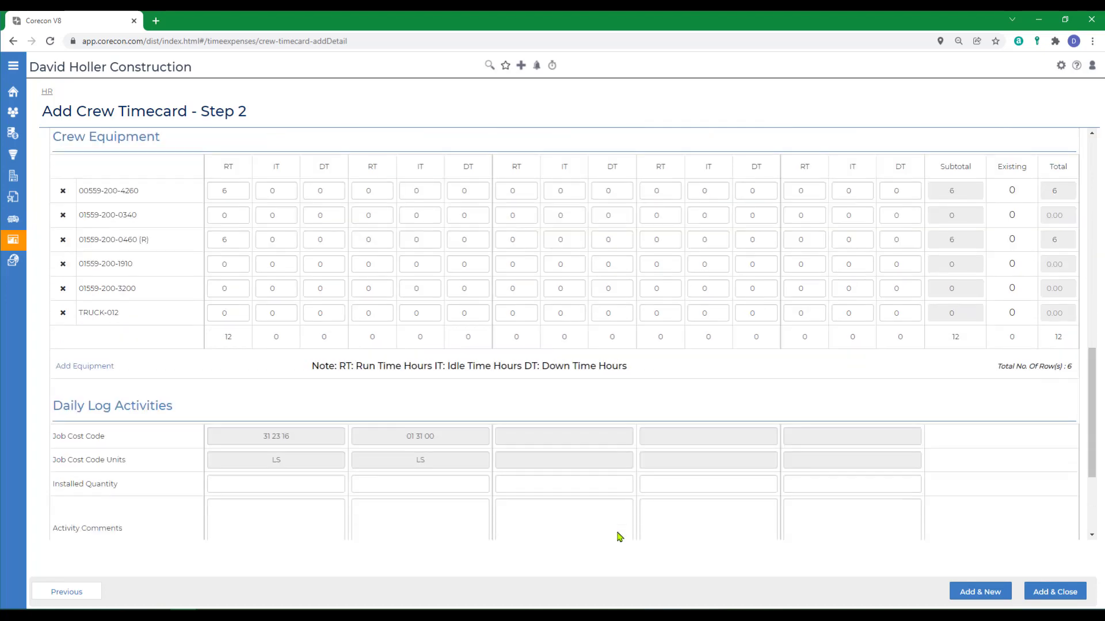
scroll(616, 524, "up", 10)
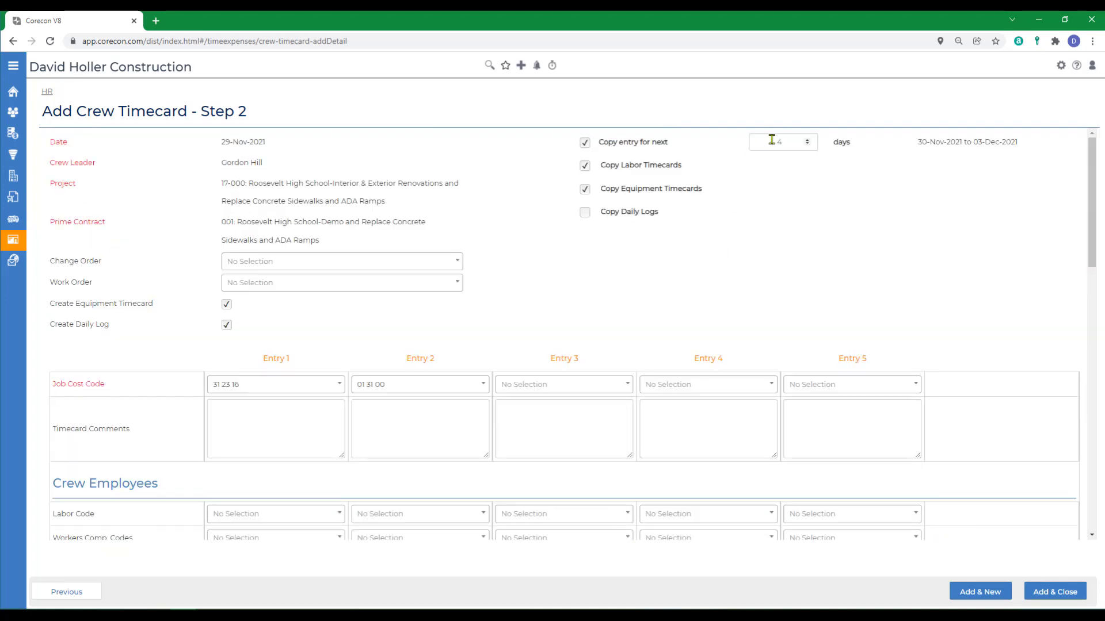
scroll(758, 230, "down", 15)
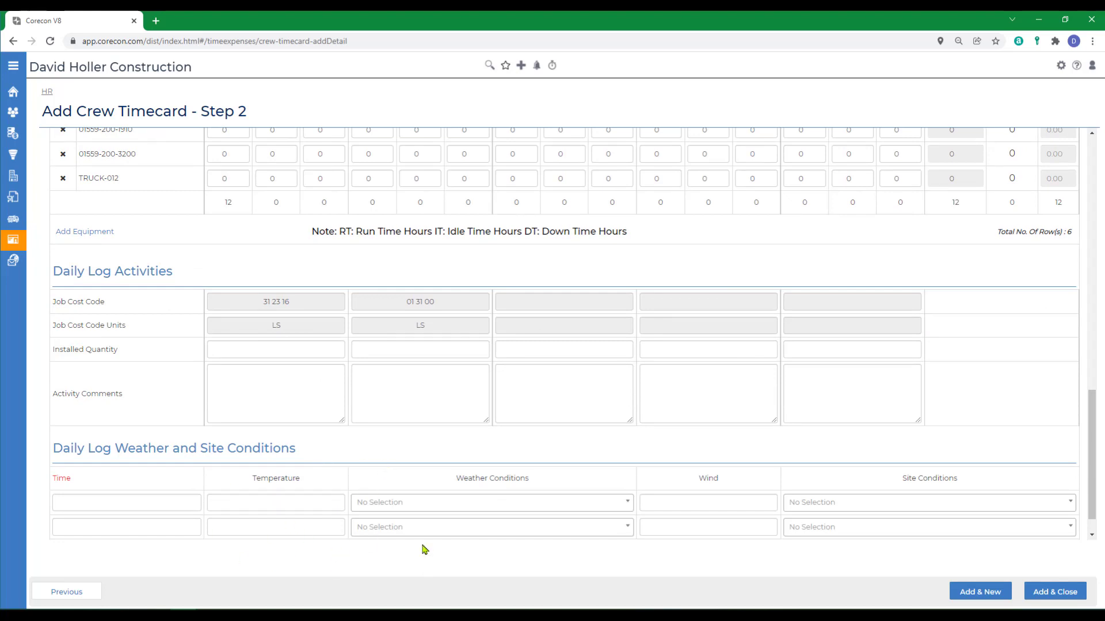
left_click(1042, 597)
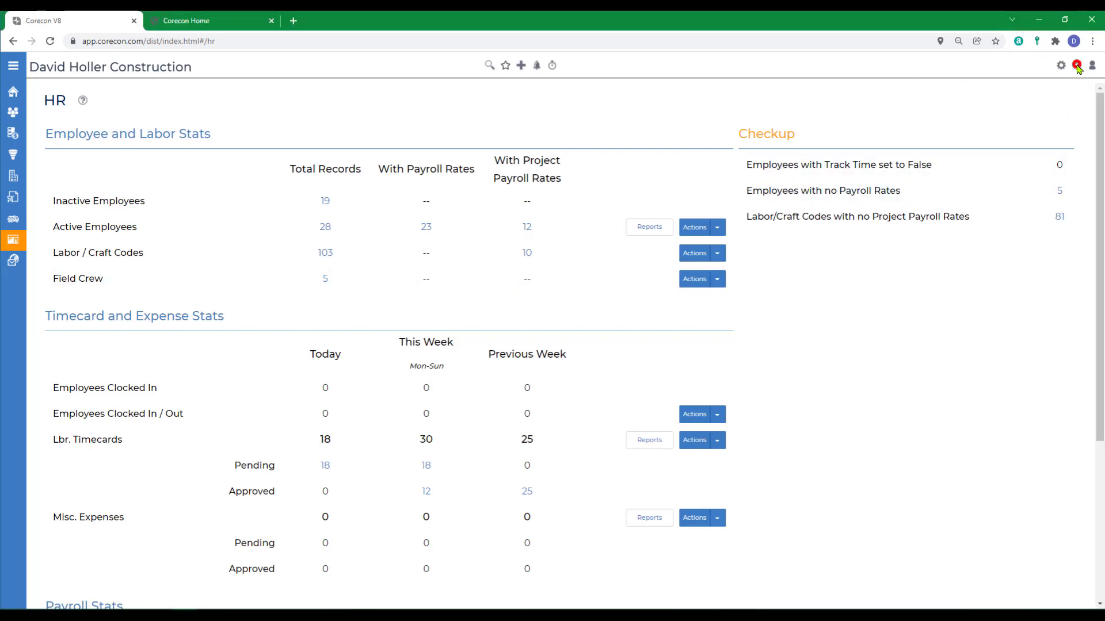
Open the Knowledge Base article on importing Labor Timecards from Microsoft Excel.
left_click(1078, 68)
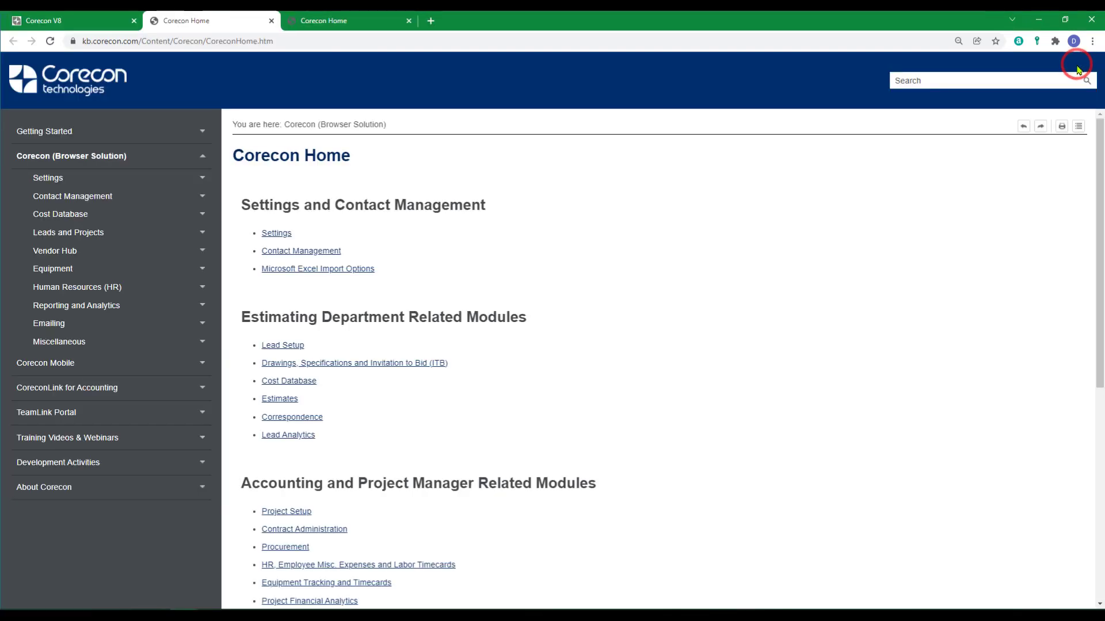
left_click(40, 133)
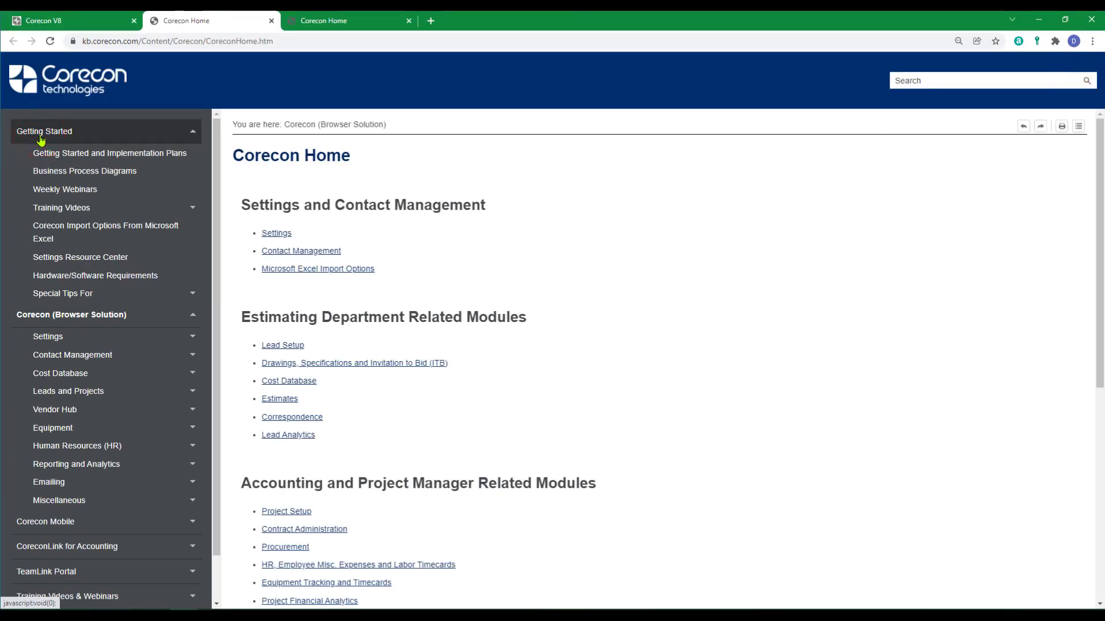
left_click(58, 228)
scroll(254, 289, "down", 10)
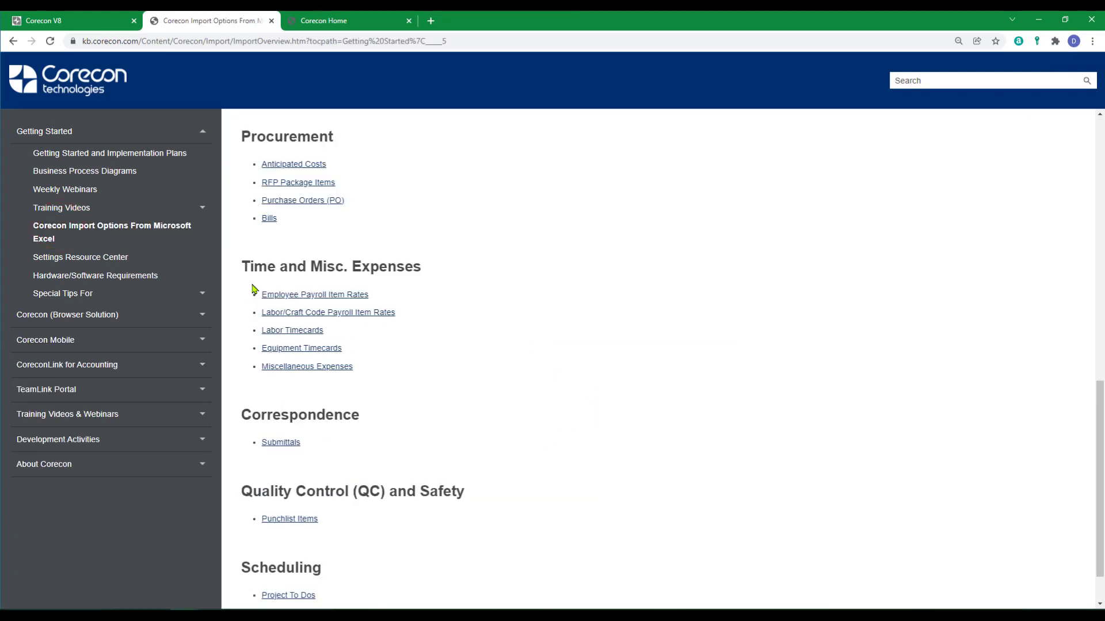
left_click(284, 331)
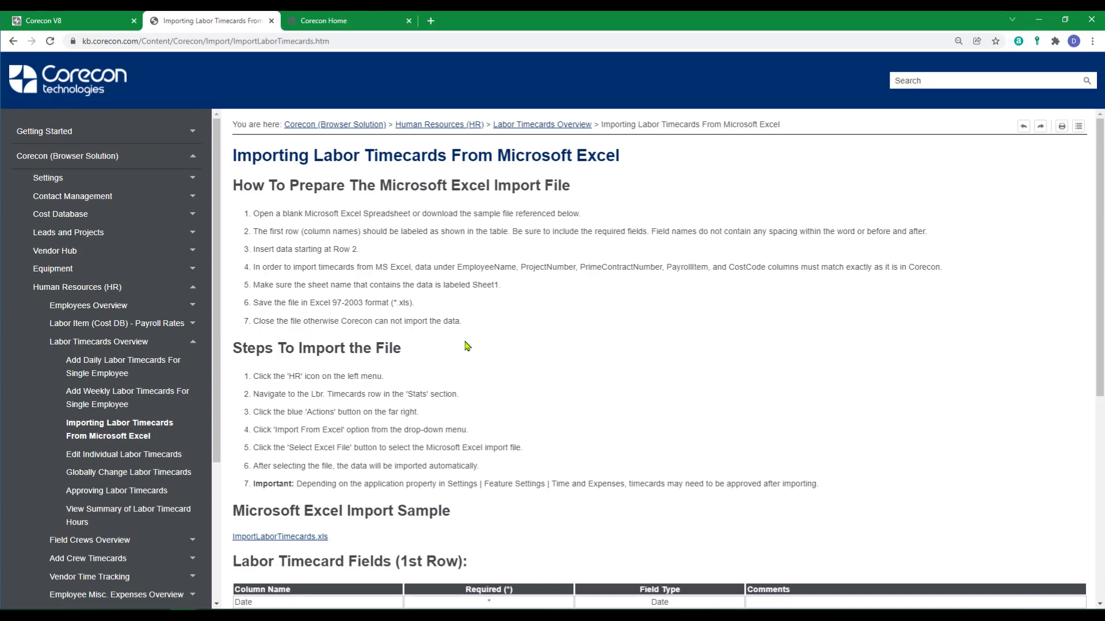
Download ImportLaborTimecards.xls, enable editing in Excel, and return to Corecon V8.
scroll(483, 357, "down", 5)
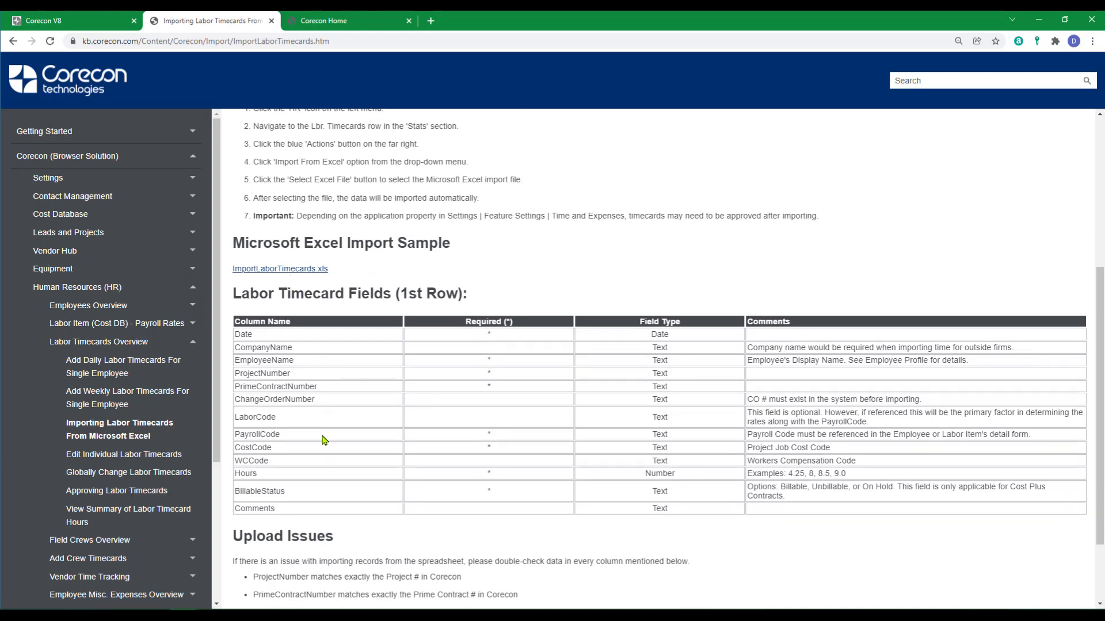
left_click(262, 269)
left_click(23, 599)
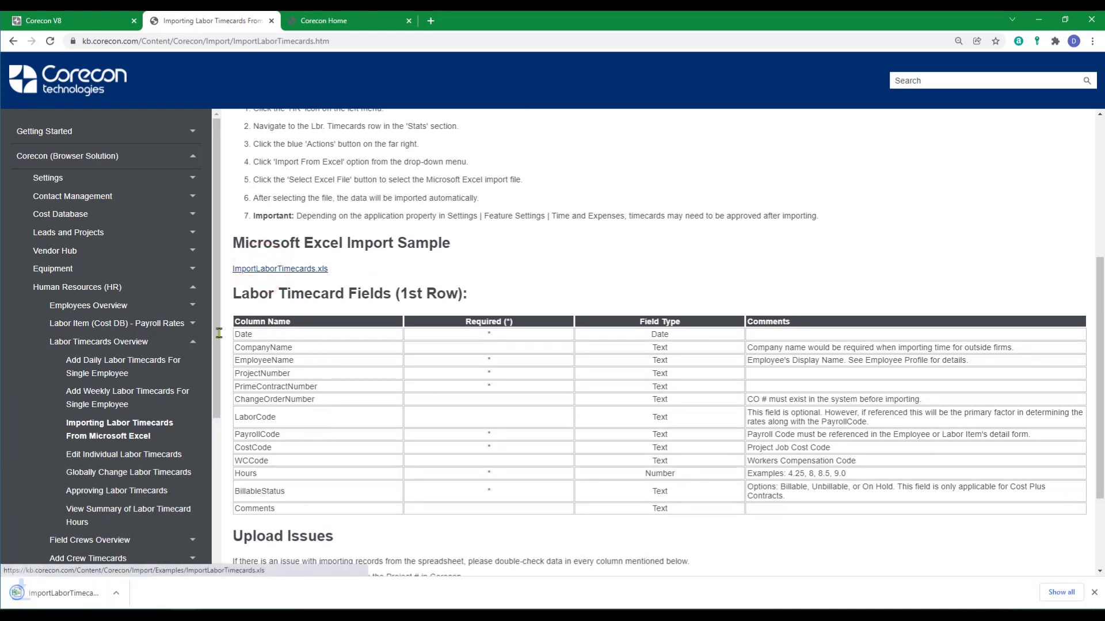
left_click(476, 64)
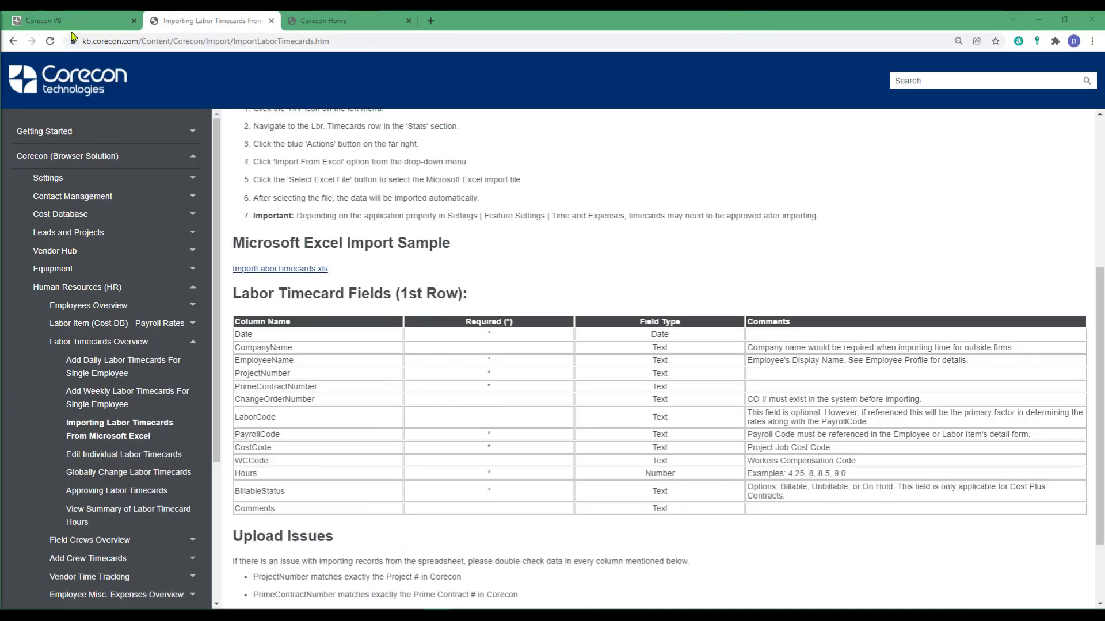
left_click(68, 22)
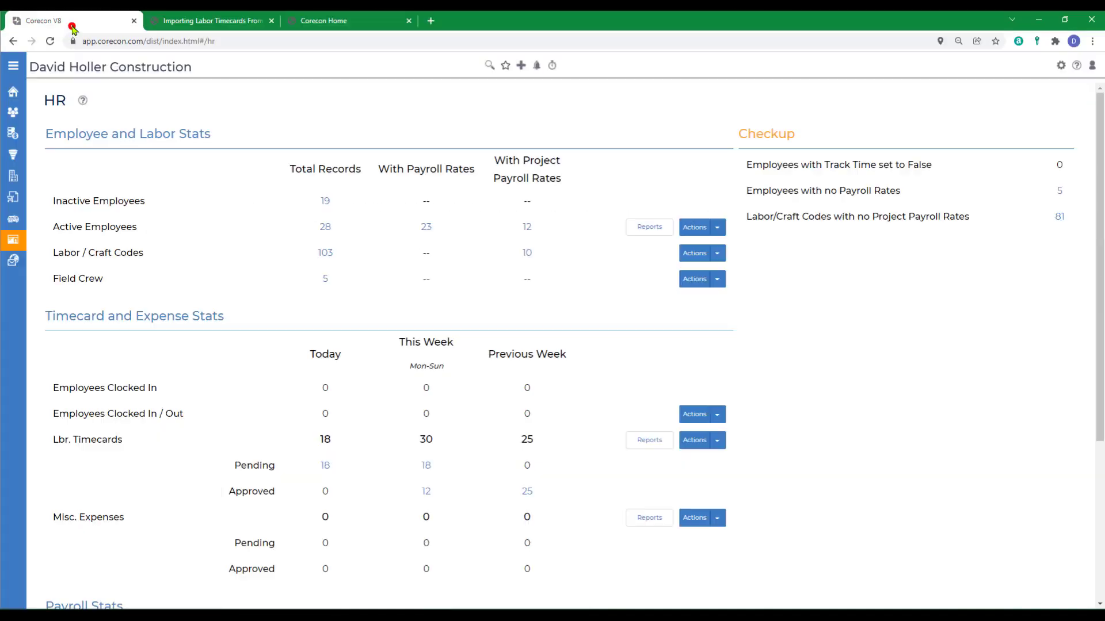
Open an active employee's profile for editing and select their display name.
left_click(324, 228)
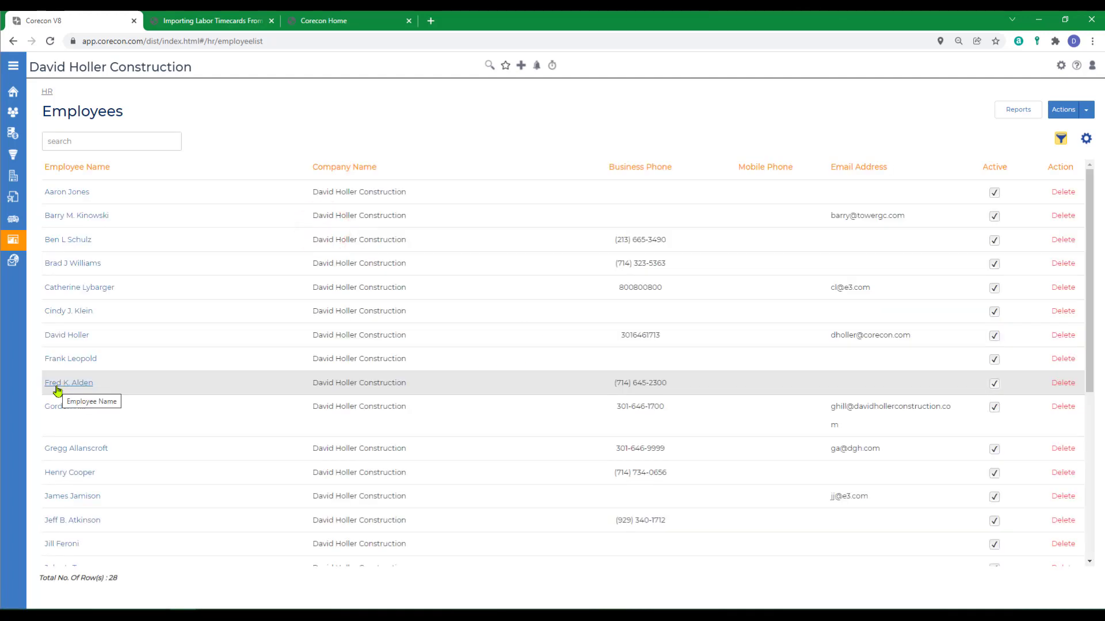
left_click(56, 387)
left_click(180, 114)
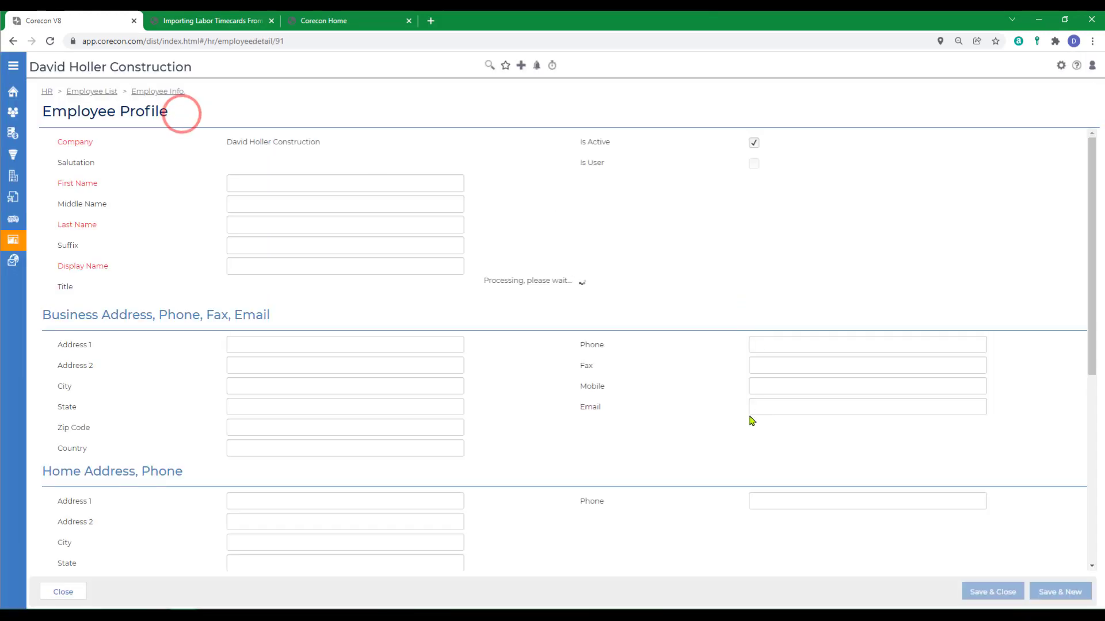
triple_click(291, 266)
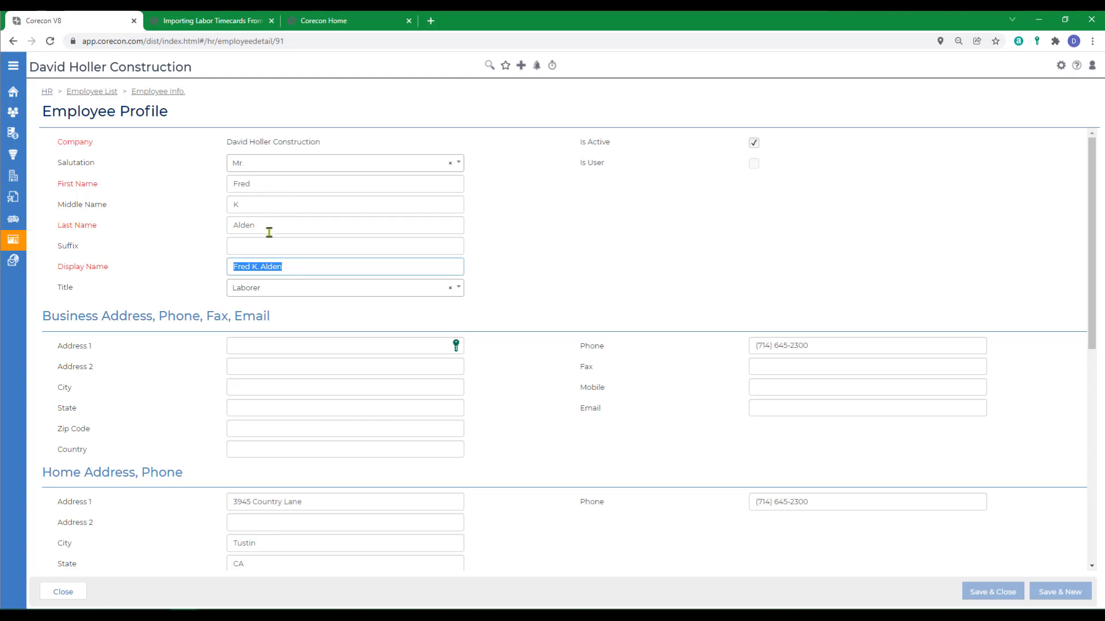
left_click(95, 92)
Copy another employee's display name, return to the read-only profile, and switch to Excel.
left_click(74, 361)
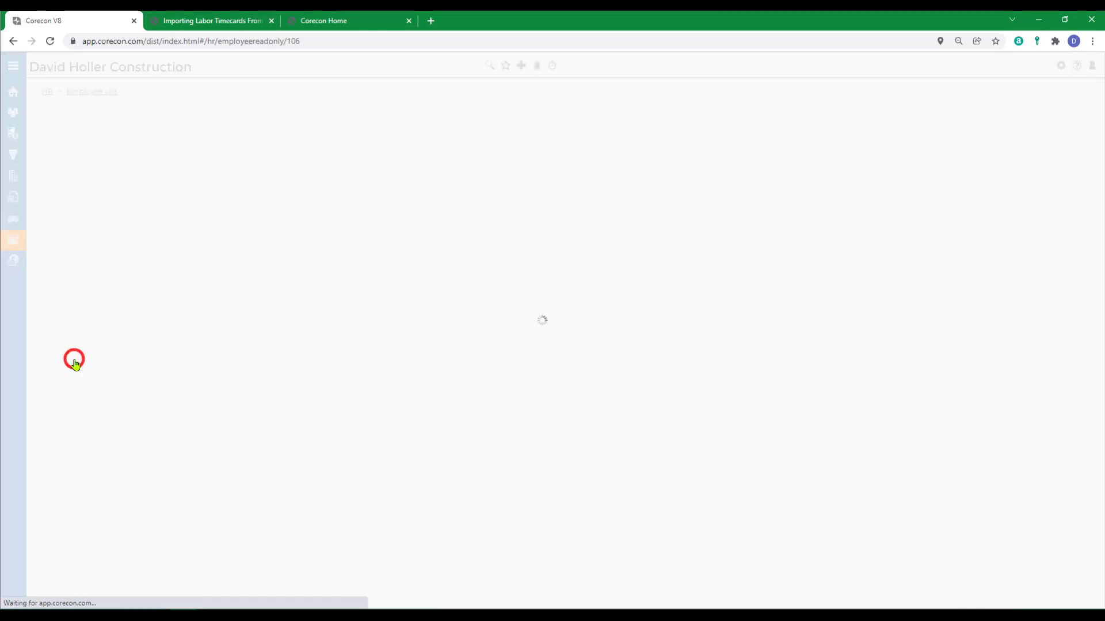
left_click(180, 111)
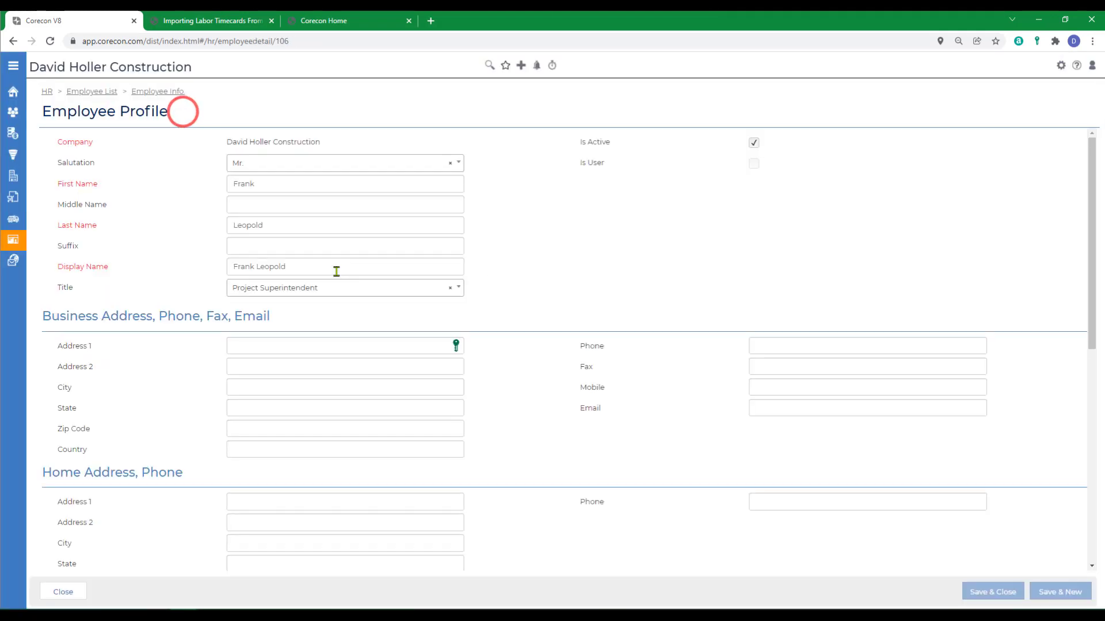
left_click(330, 267)
right_click(257, 269)
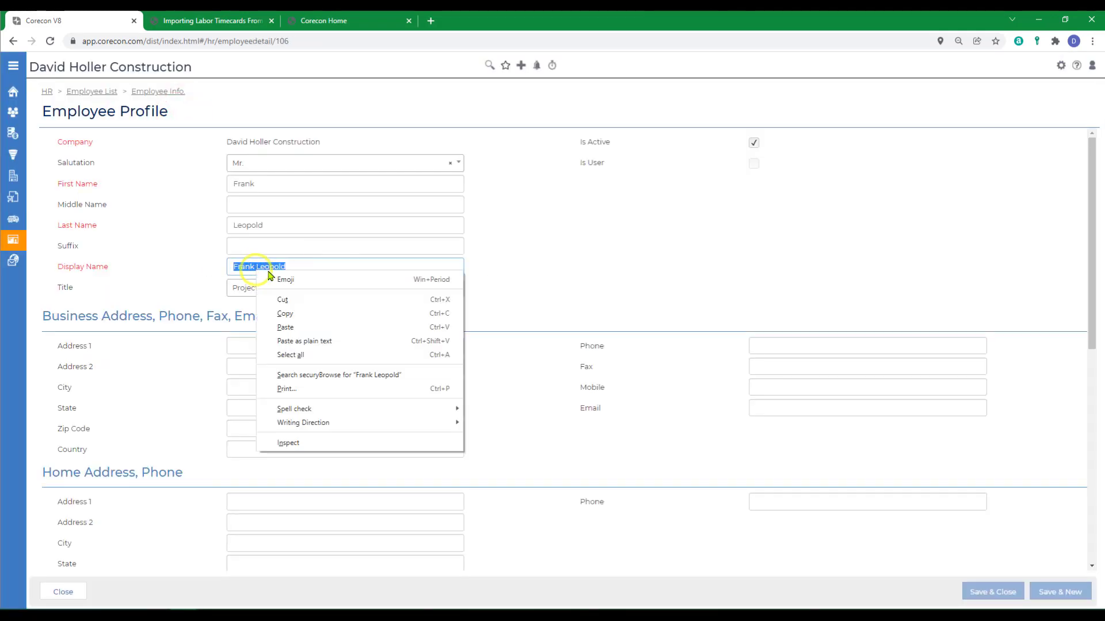
left_click(285, 313)
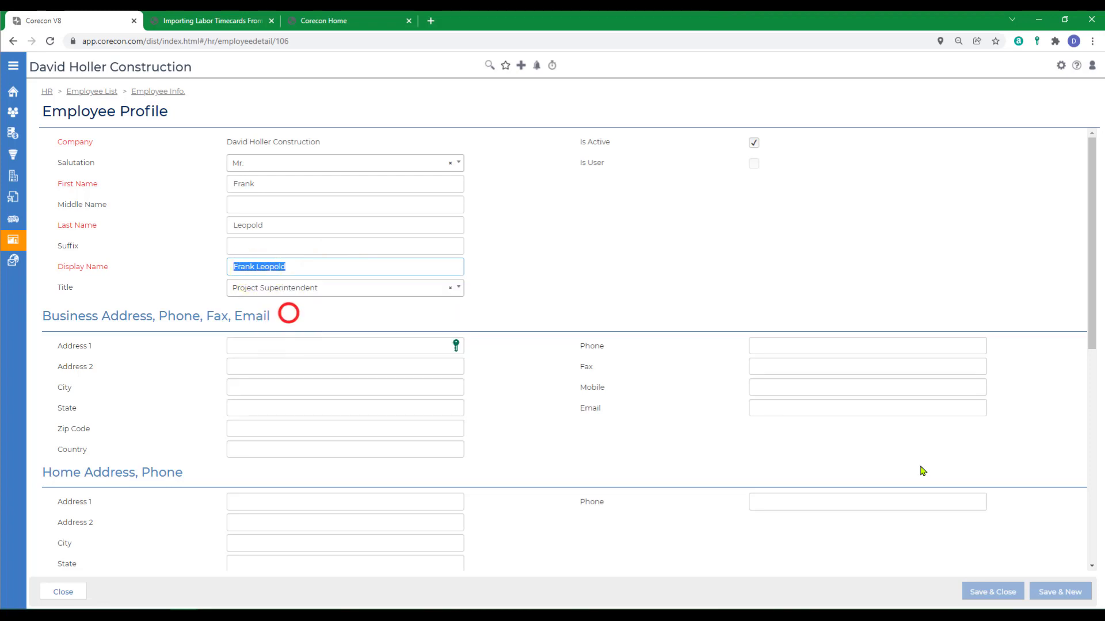
left_click(157, 91)
key("alt+Tab")
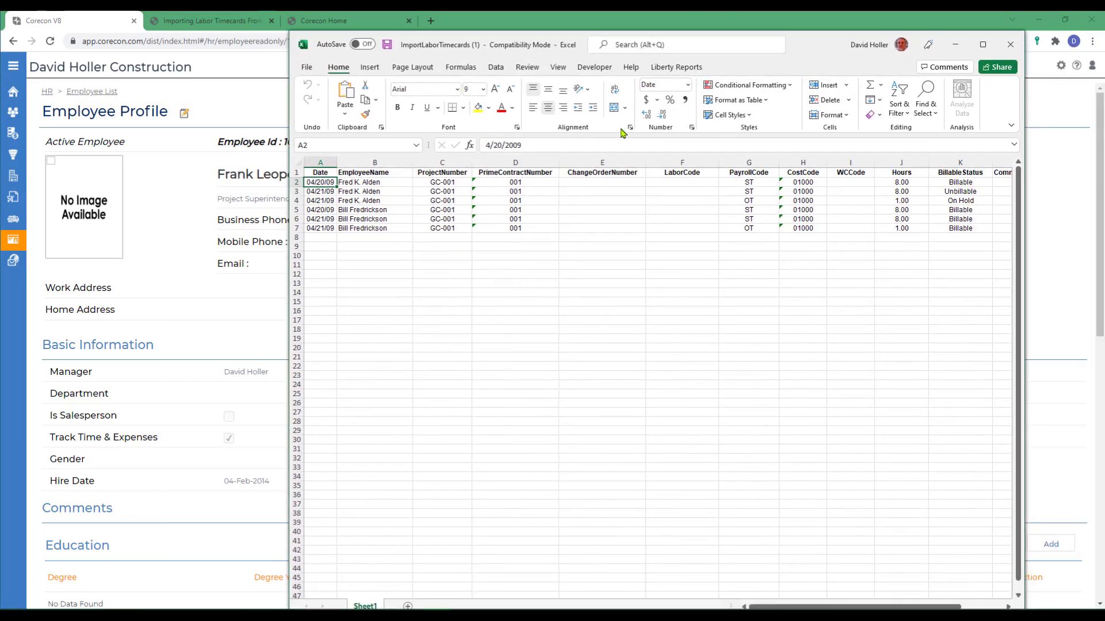
Paste the copied employee name into rows 5–7.
key("ctrl+v")
left_click_drag(380, 210, 412, 231)
left_click(532, 348)
left_click(379, 292)
Set dates 11/21/21–11/23/21 in rows 2–4 and copy them into rows 5–7.
left_click(312, 182)
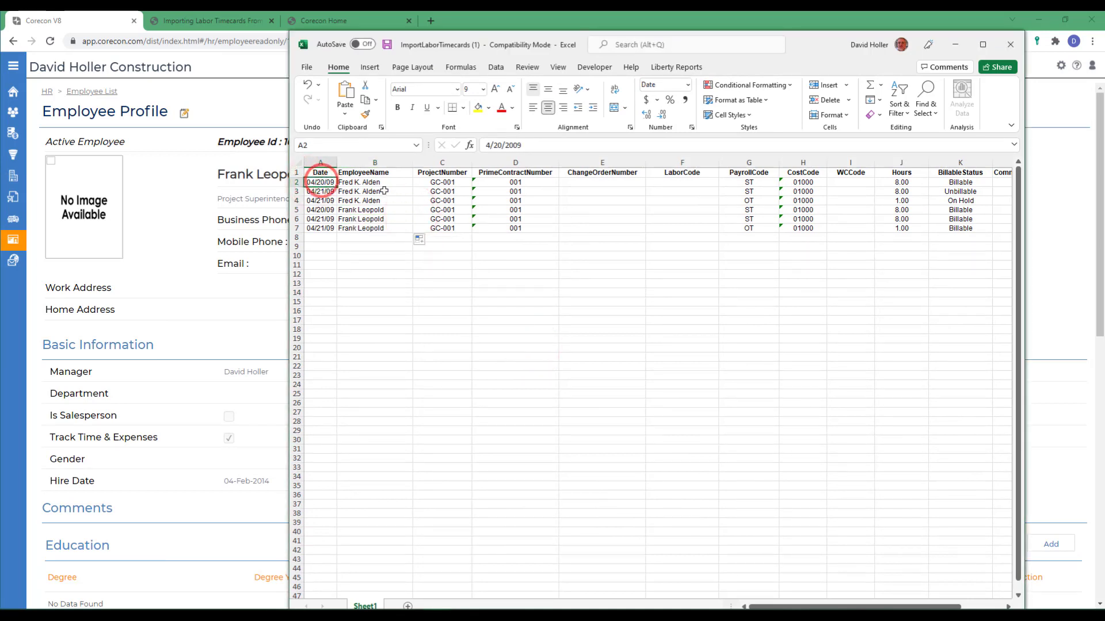
type("118")
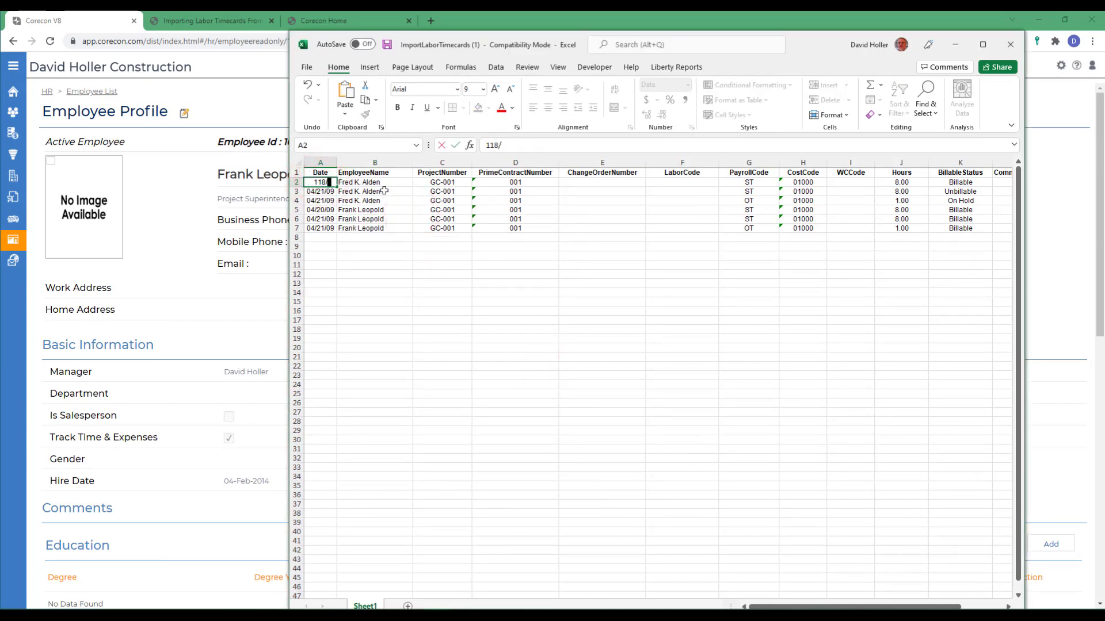
type("/21")
key("Return")
left_click(320, 182)
left_click_drag(336, 187, 332, 204)
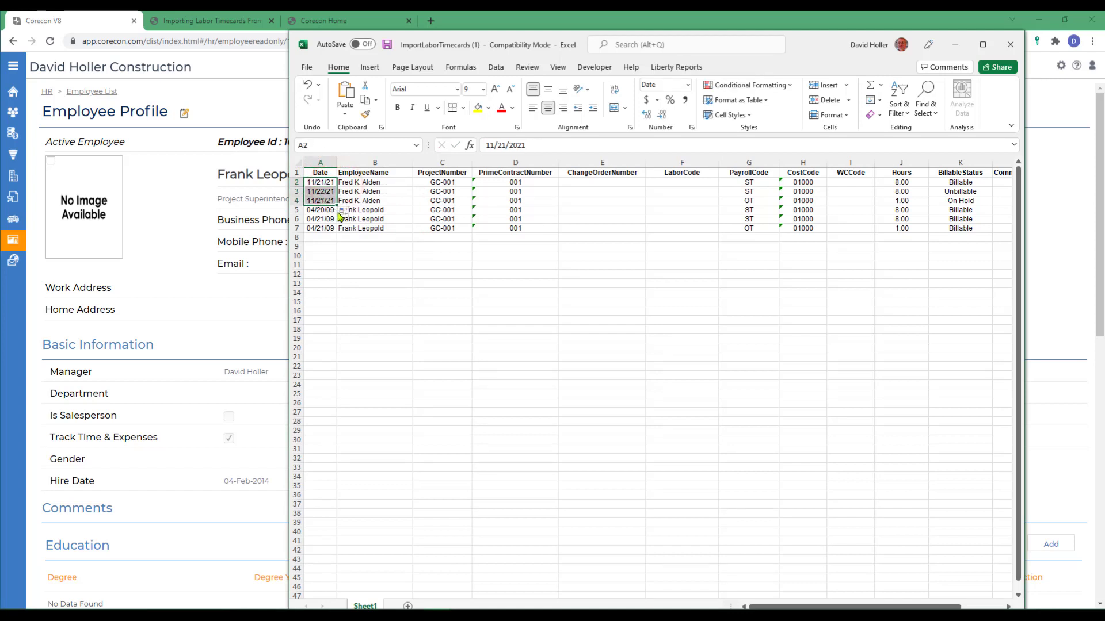
right_click(332, 187)
left_click(355, 215)
right_click(319, 210)
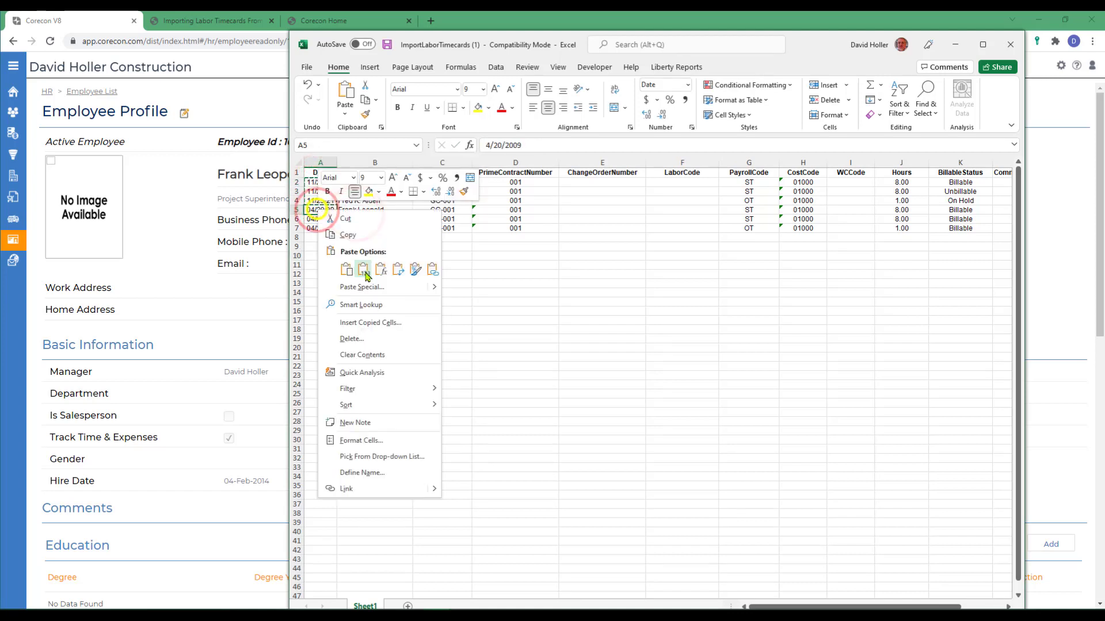
left_click(366, 271)
Enter project 17-001 and prime contract 002, then fill them down all timecard rows.
left_click(438, 184)
type("17")
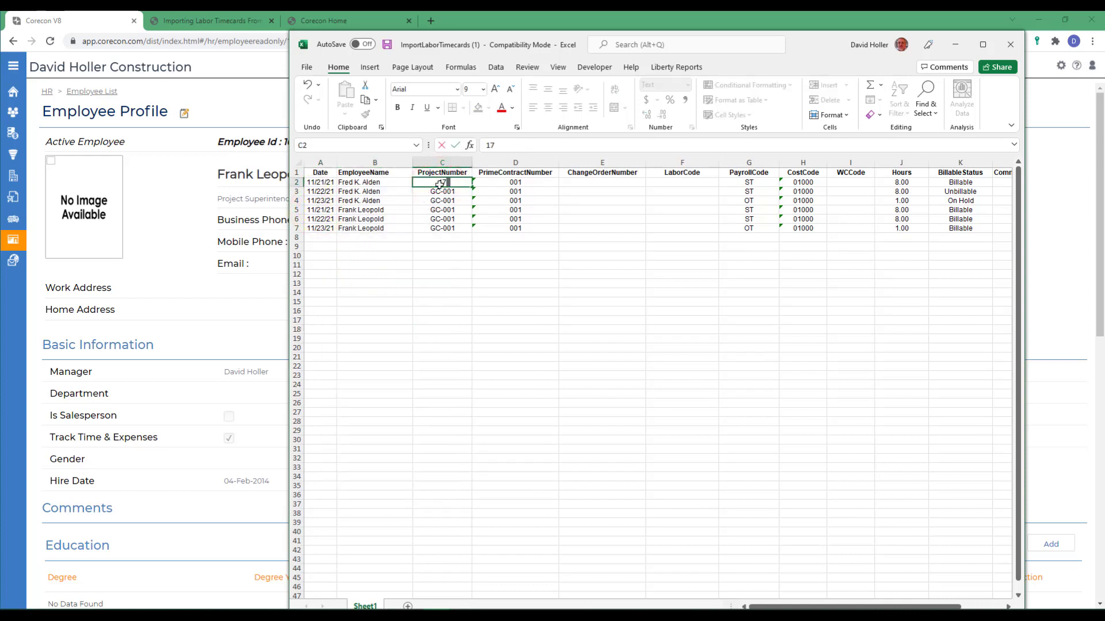
type("-001")
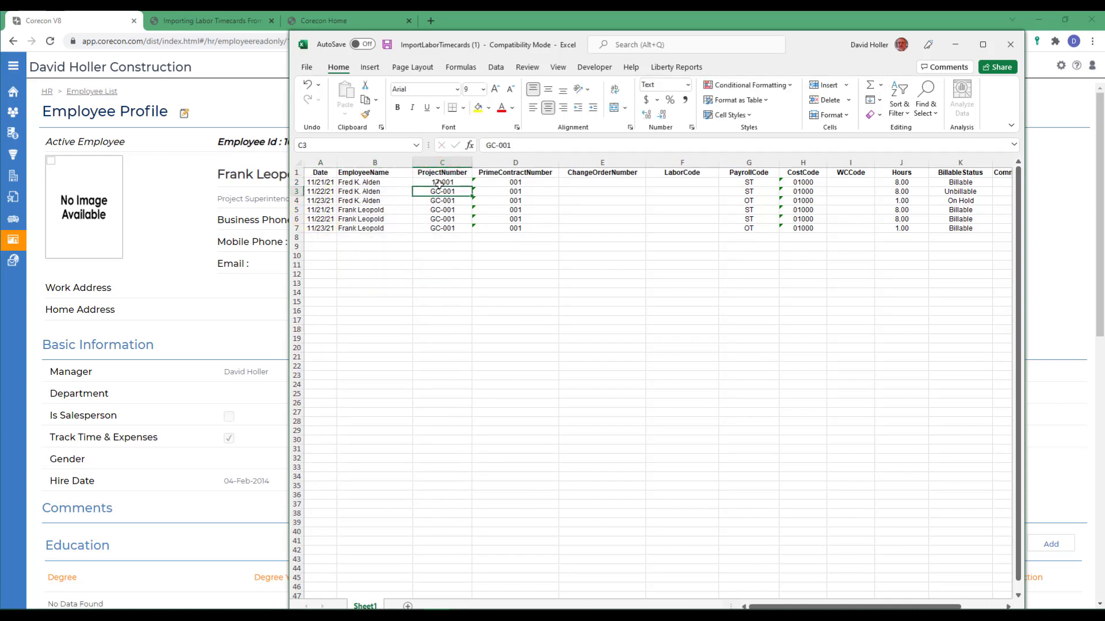
key("Tab")
type("0")
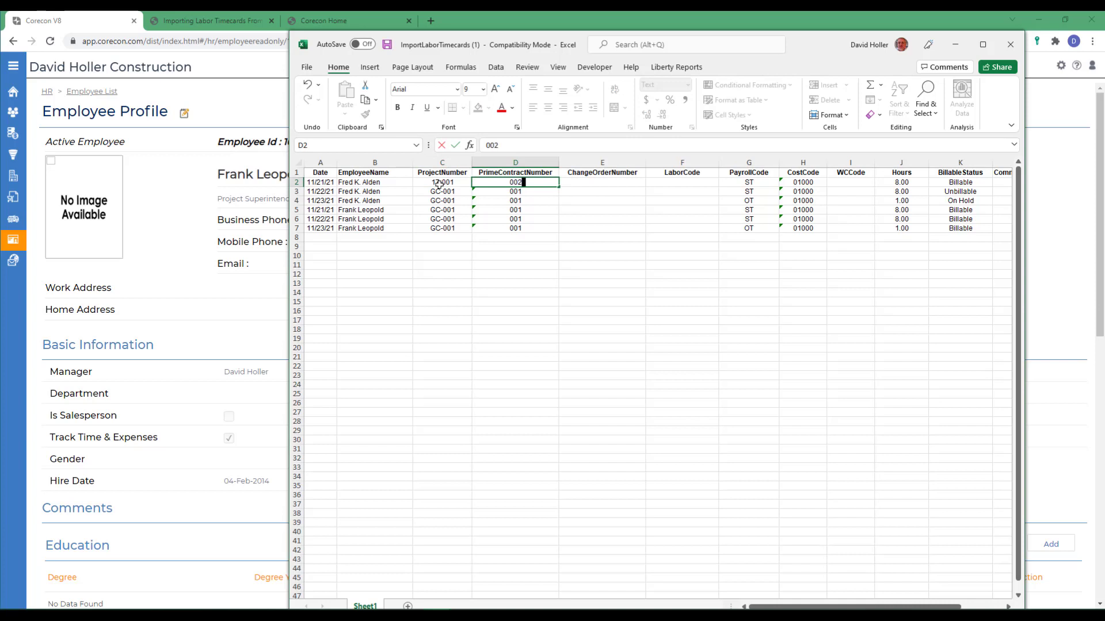
key("Down")
key("Up")
key("Left")
key("shift+Right")
key("shift+Down")
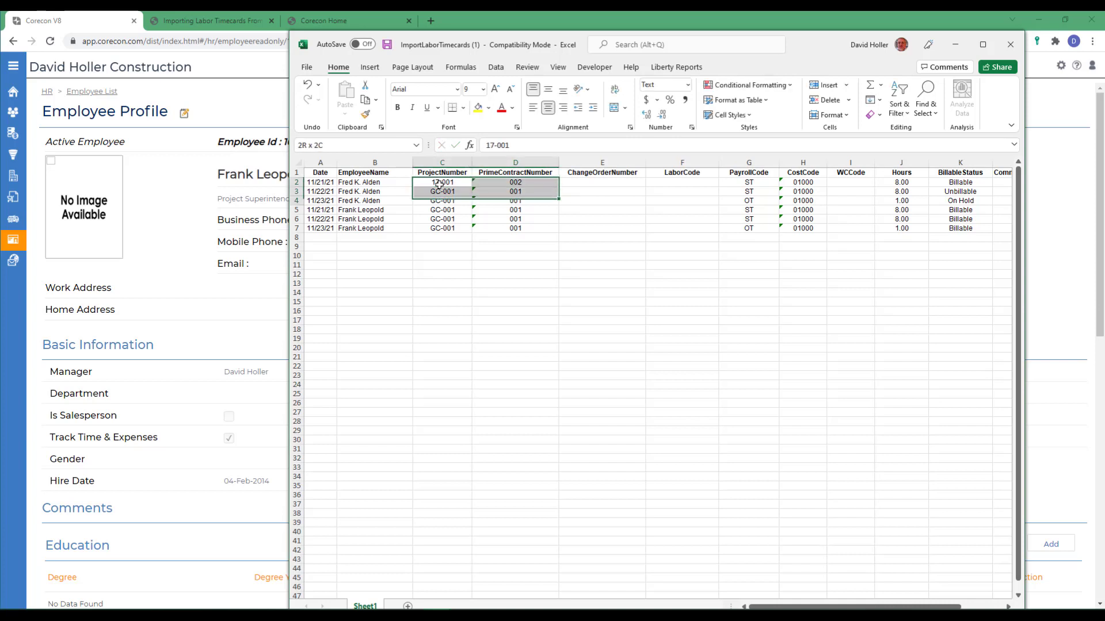
key("shift+Down")
key("shift+Down")
key("shift+Down")
key("shift+Down")
left_click(878, 99)
left_click(890, 113)
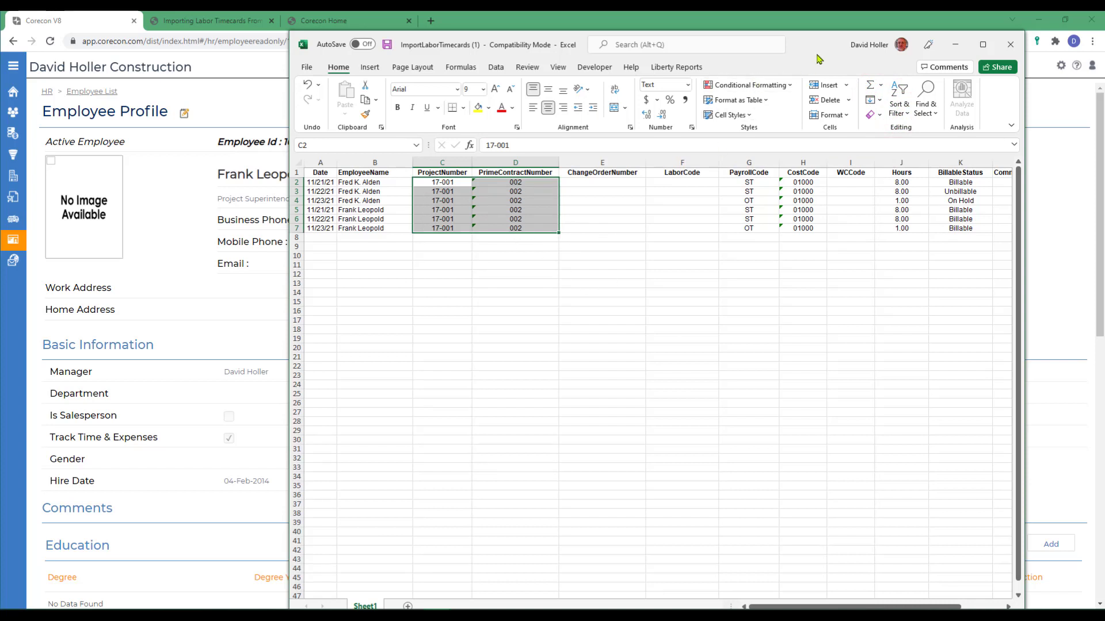
left_click_drag(820, 46, 5, 126)
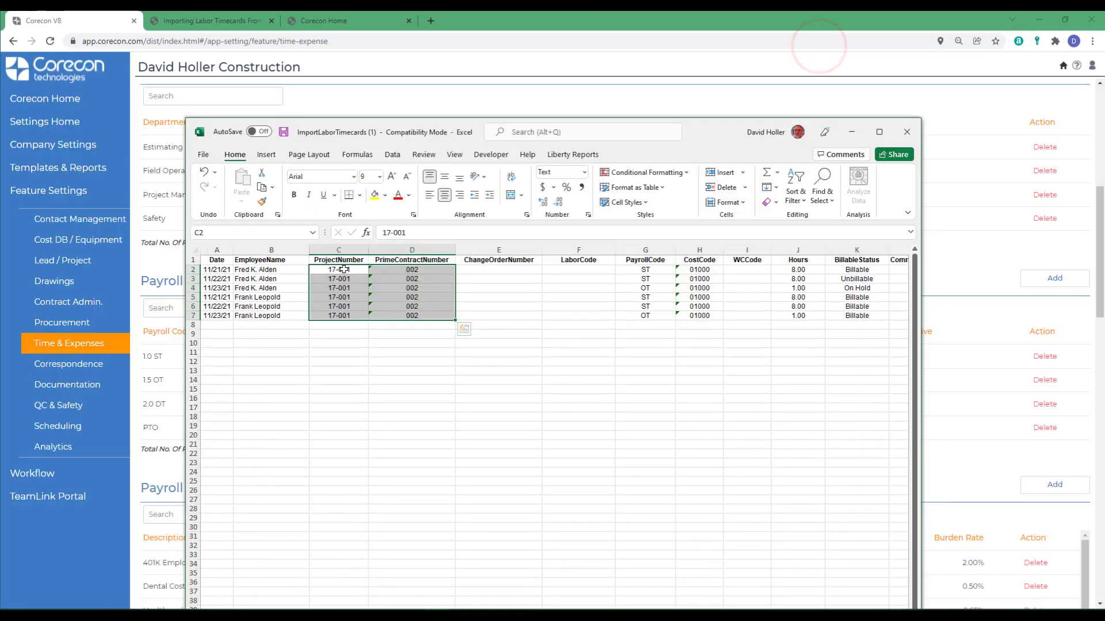
Enter 1.0 ST in G2, fill it down the PayrollCode column, then change G7 to 1.5 OT.
left_click(343, 269)
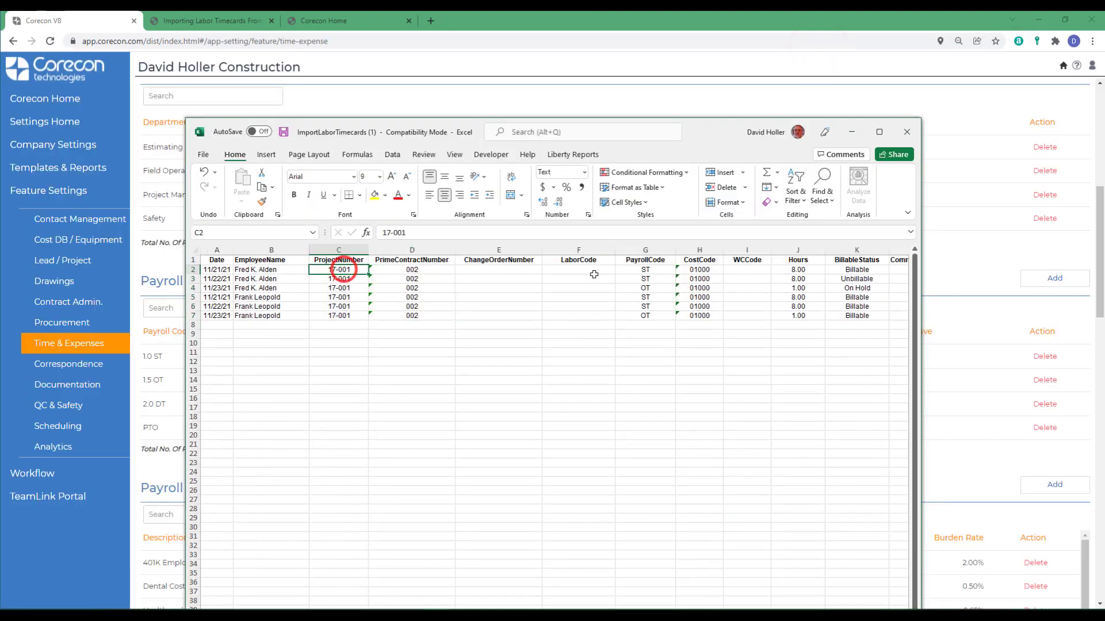
left_click(642, 269)
type("1")
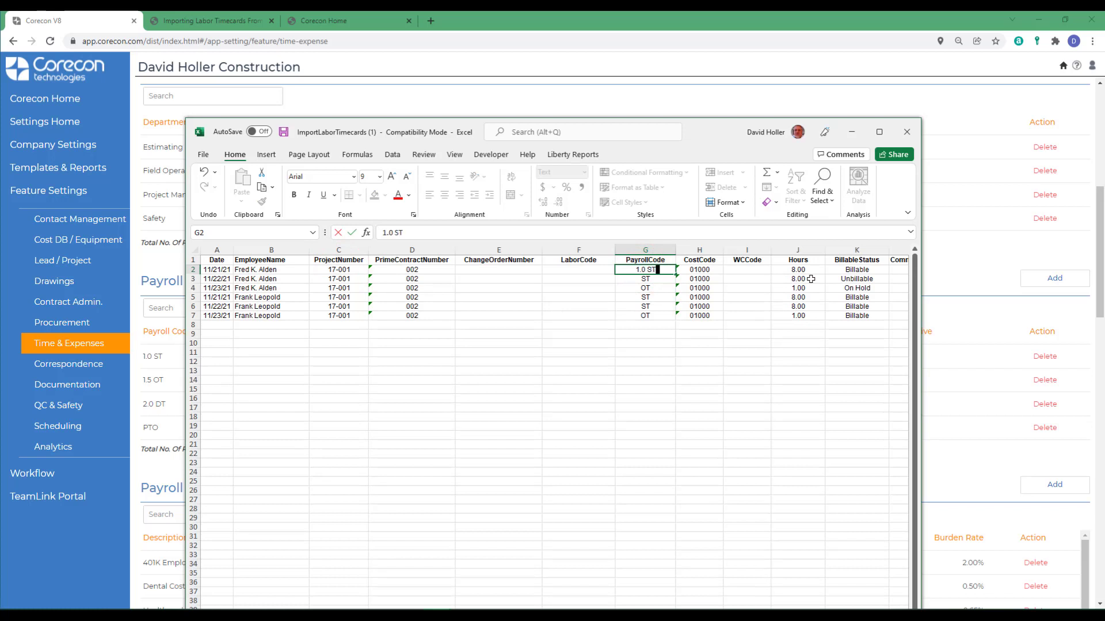
key("shift+Down")
key("shift+Down")
key("shift+Down")
key("shift+Down")
key("shift+Down")
left_click(658, 270)
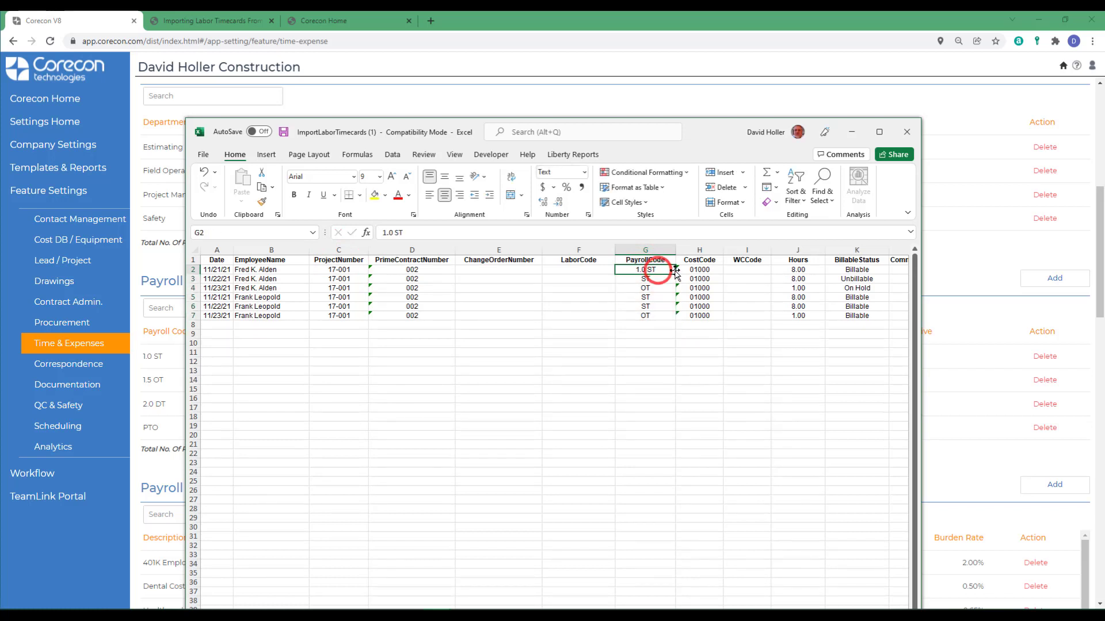
double_click(675, 274)
left_click(635, 316)
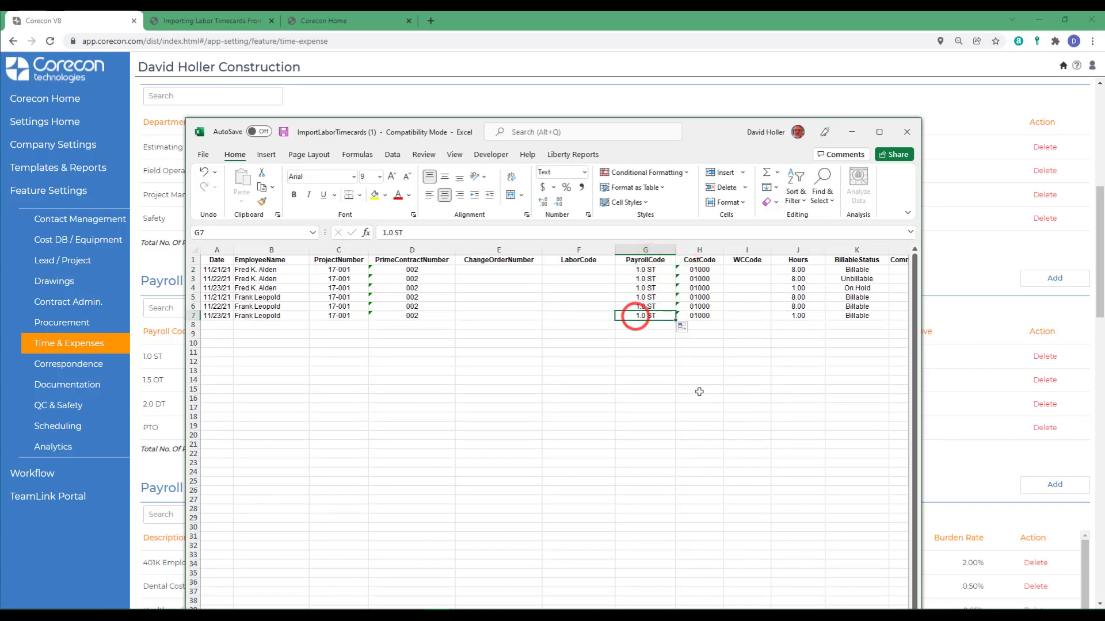
type("1")
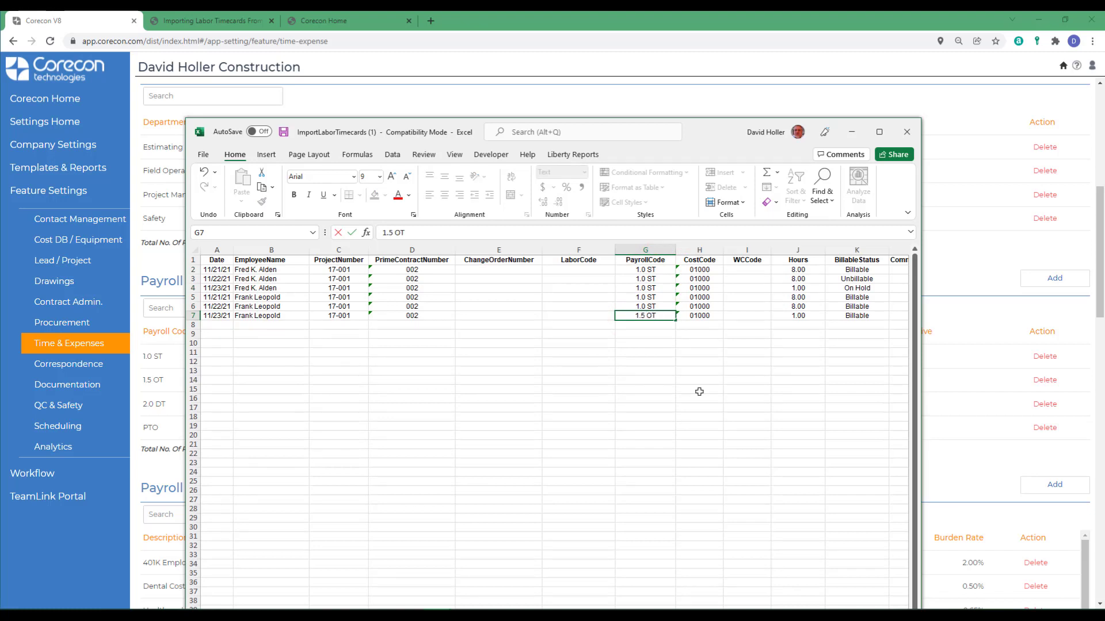
key("Tab")
left_click(700, 307)
left_click_drag(702, 132, 0, 193)
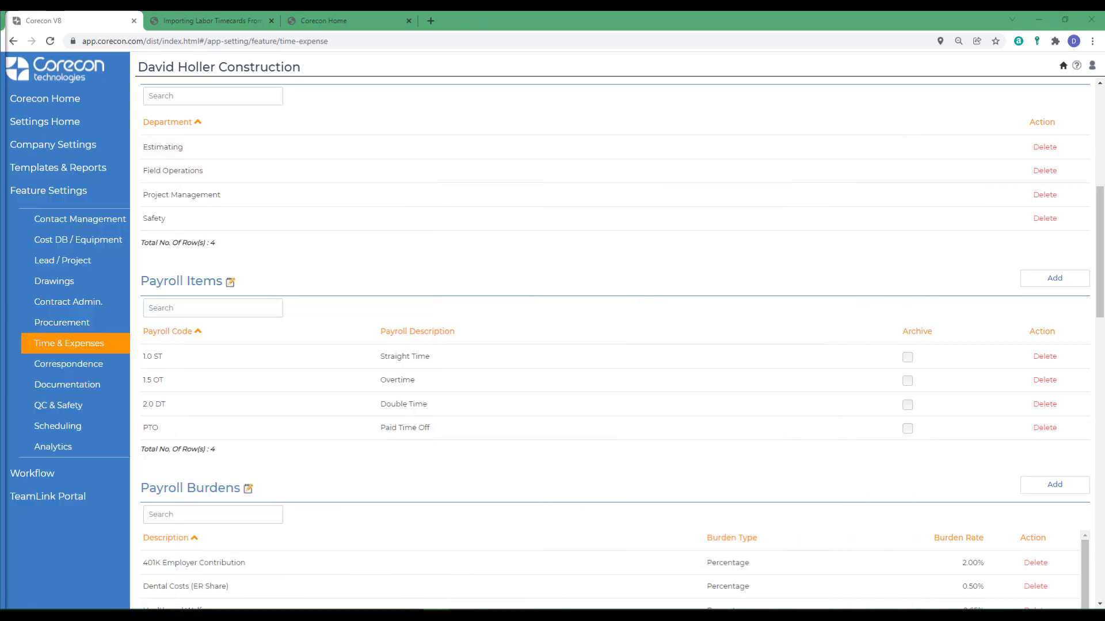
Open project 17-000 from the Projects area.
left_click(58, 104)
mouse_move(18, 136)
left_click(46, 178)
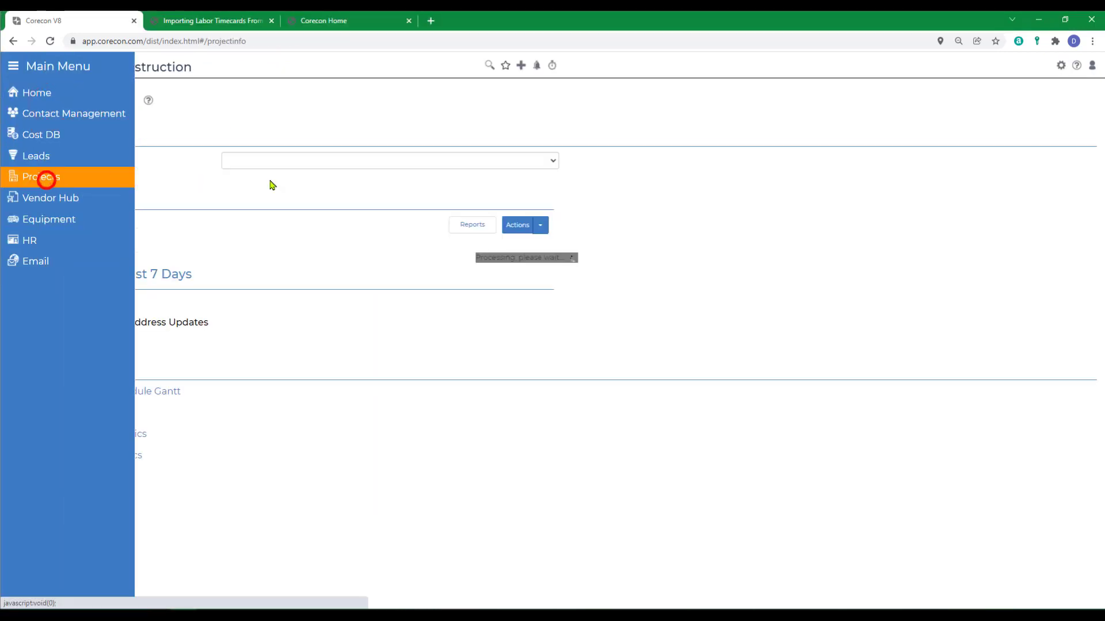
left_click(262, 162)
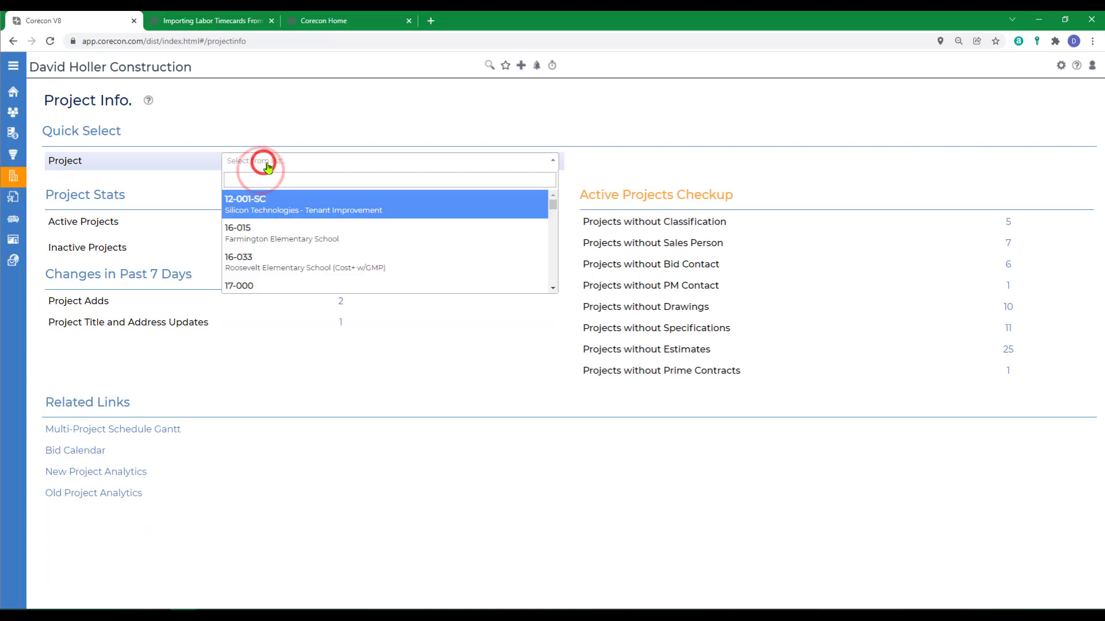
type("17")
key("Return")
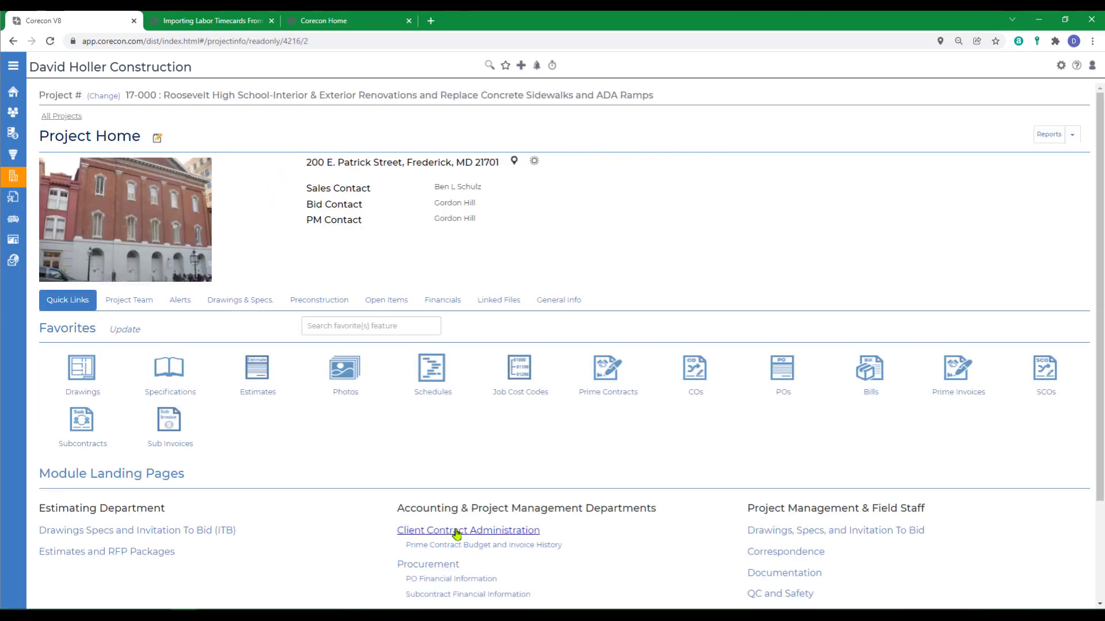
Open the project's Job Cost Codes list and copy Demolition cost code 02 41 00.
left_click(456, 532)
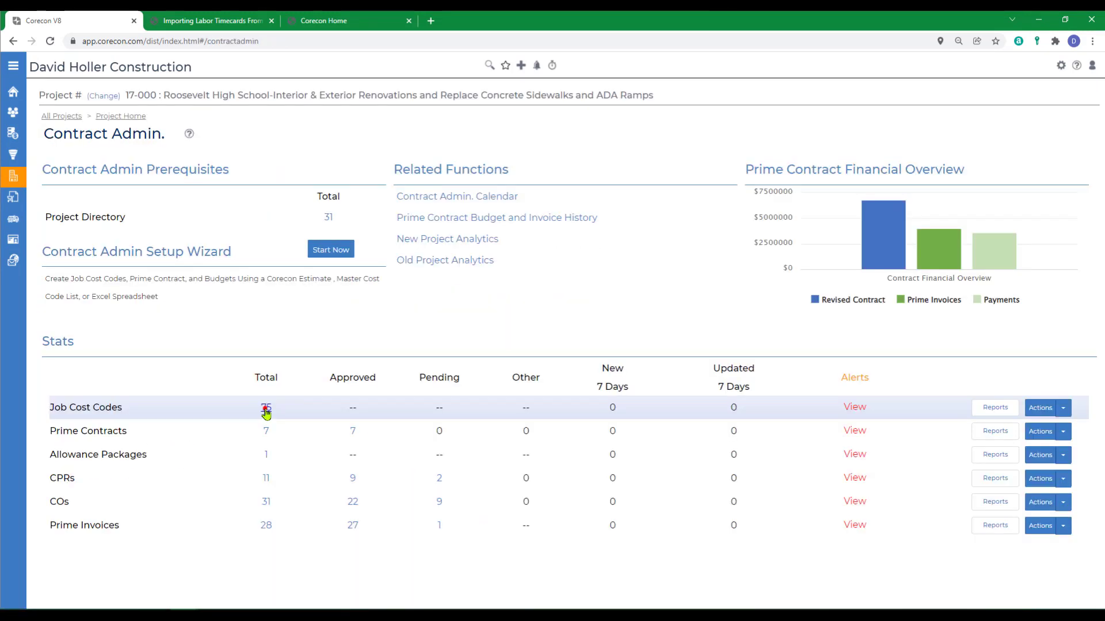
left_click(265, 409)
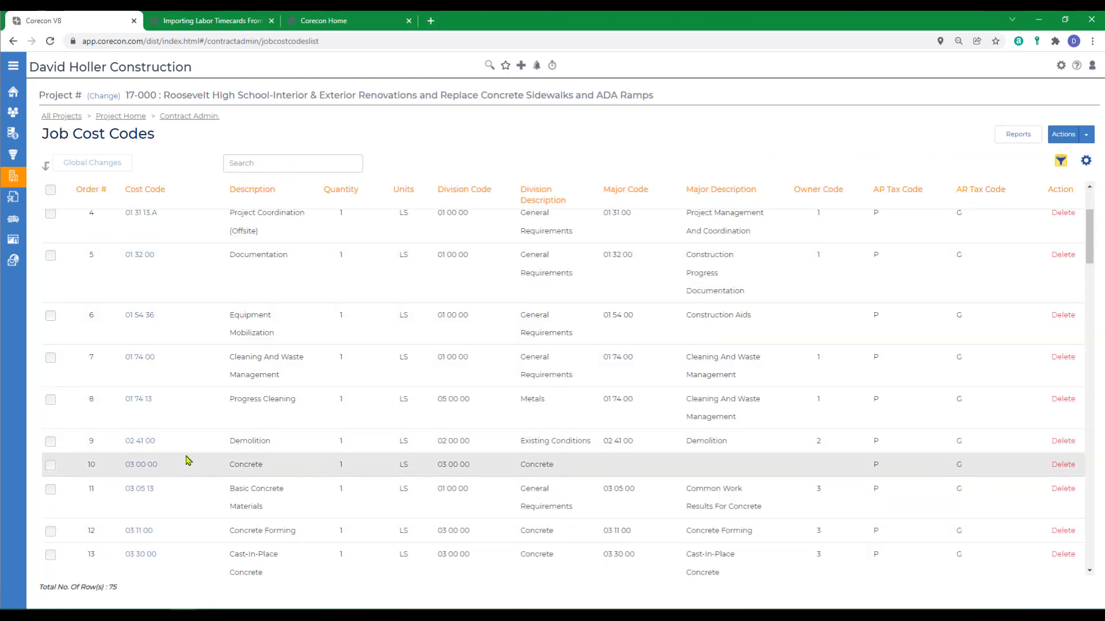
left_click_drag(165, 445, 138, 447)
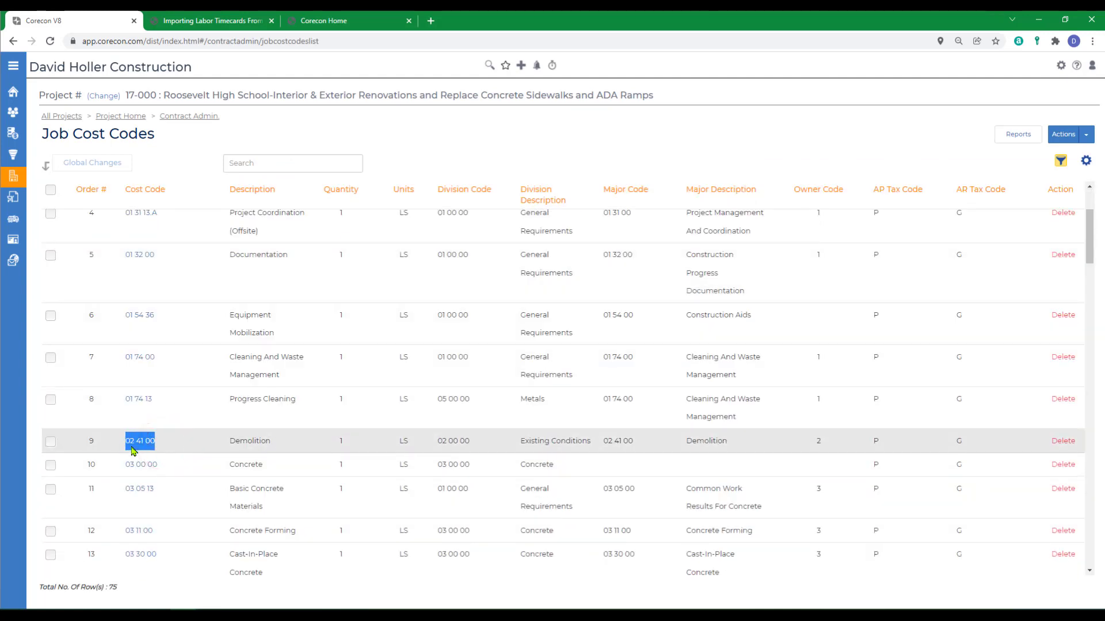
right_click(127, 445)
left_click(154, 454)
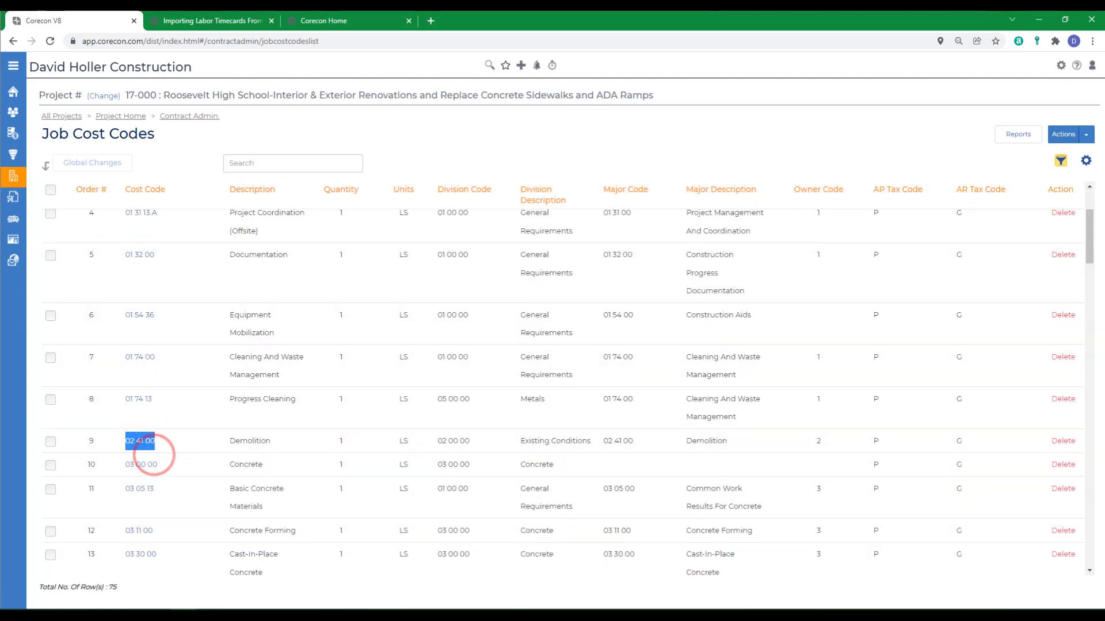
left_click_drag(0, 75, 632, 30)
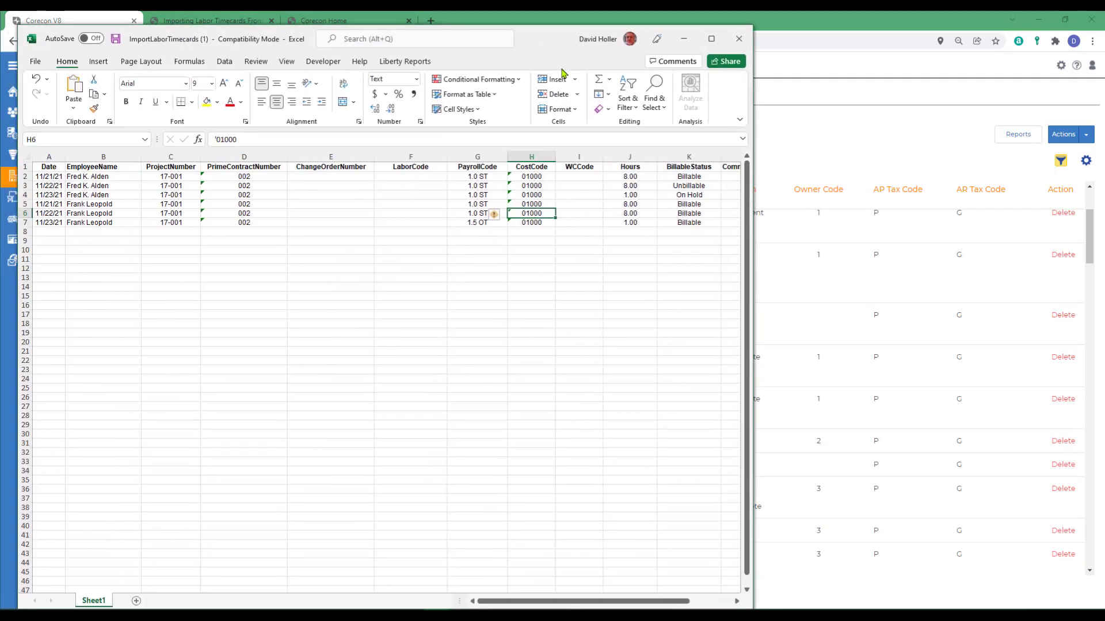
Paste 02 41 00 into H2 and fill it down to H7 using Copy Cells.
left_click(546, 174)
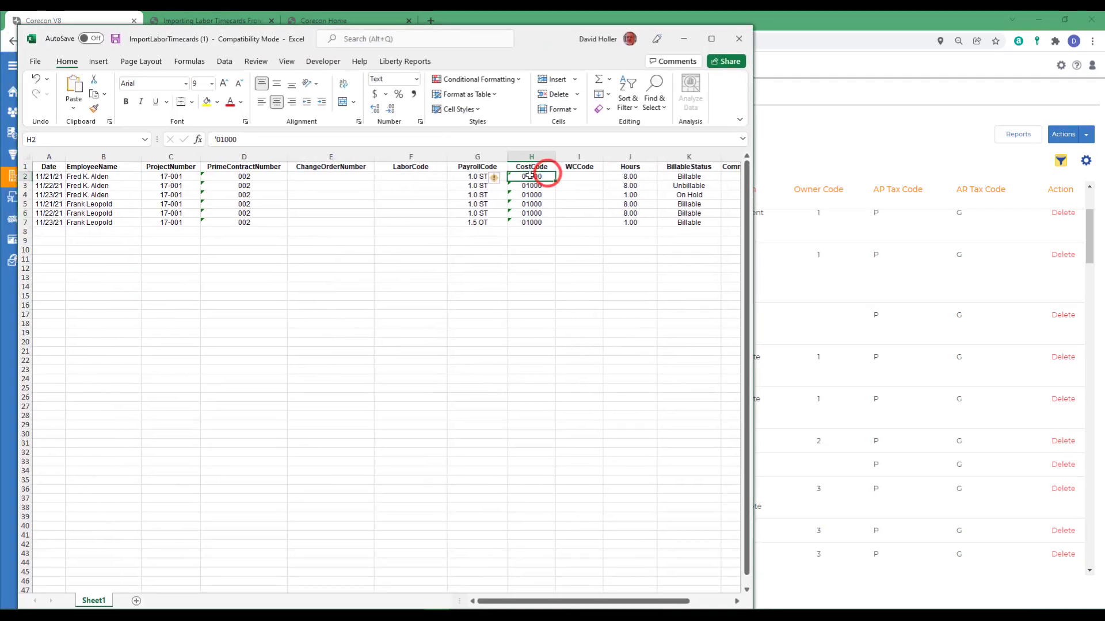
left_click_drag(529, 175, 530, 220)
left_click(581, 249)
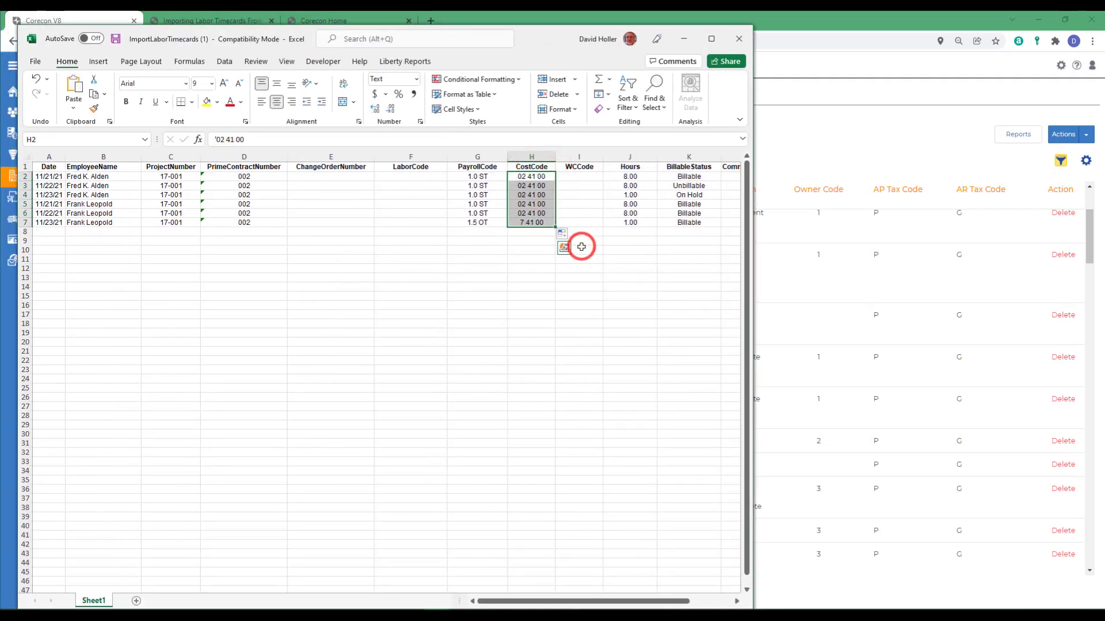
left_click(631, 277)
left_click_drag(580, 601, 696, 607)
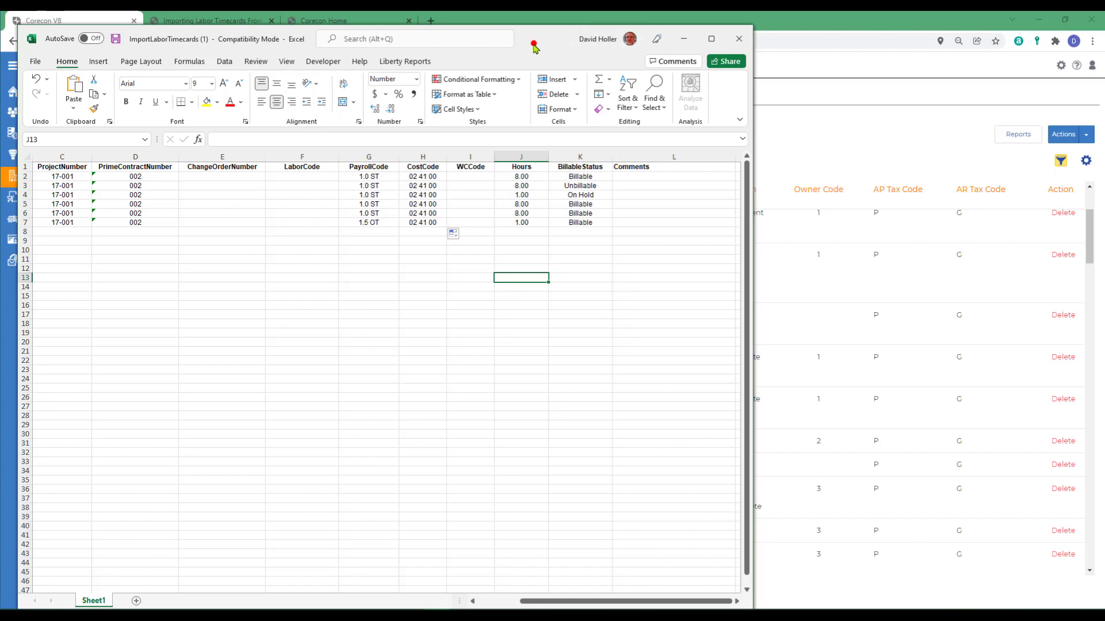
left_click_drag(532, 41, 723, 30)
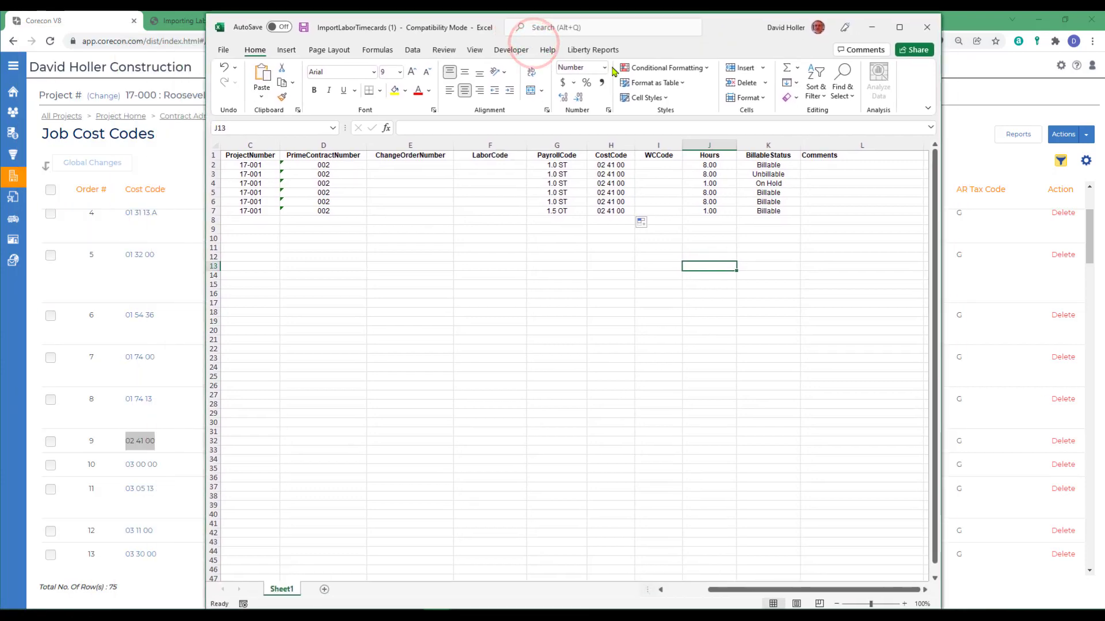
Save and close the ImportLaborTimecards workbook, then go to Corecon's All Projects list.
left_click(223, 50)
left_click(236, 179)
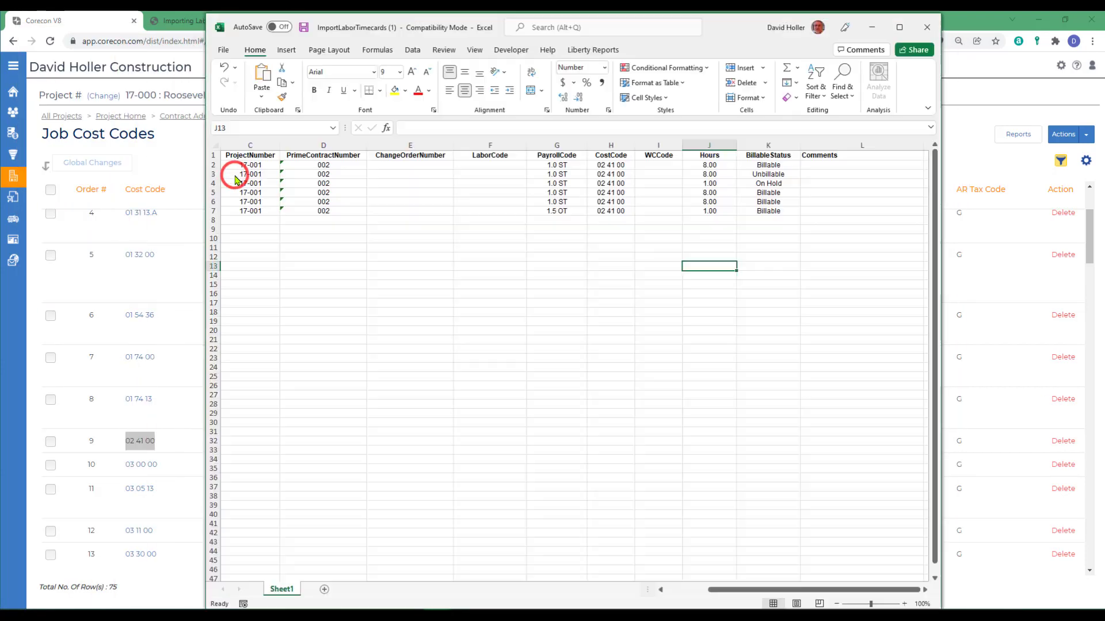
left_click(223, 50)
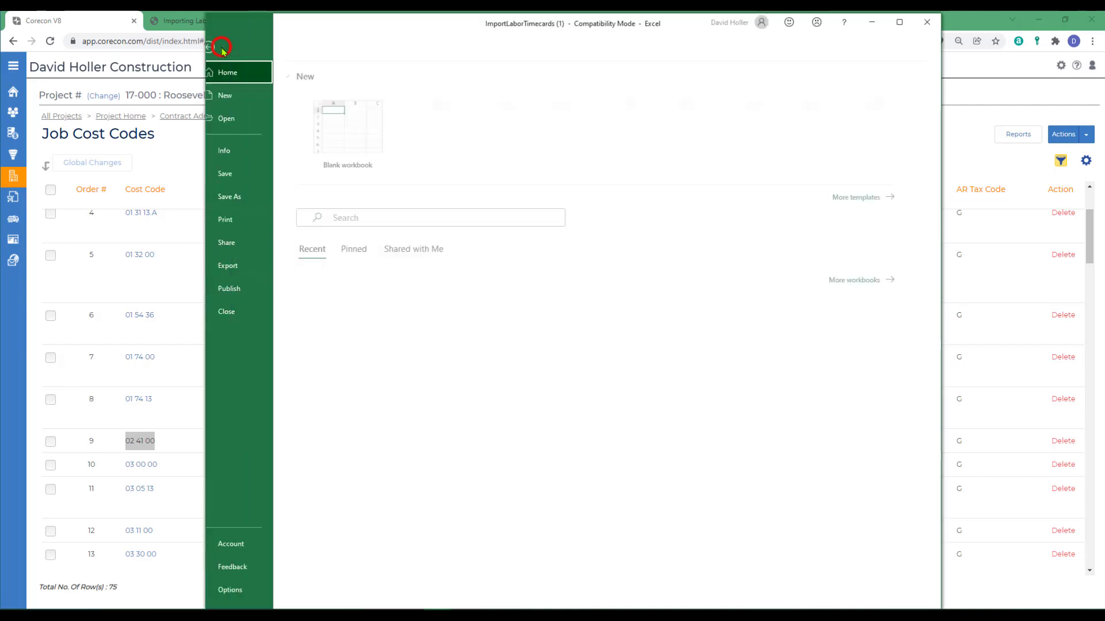
left_click(233, 313)
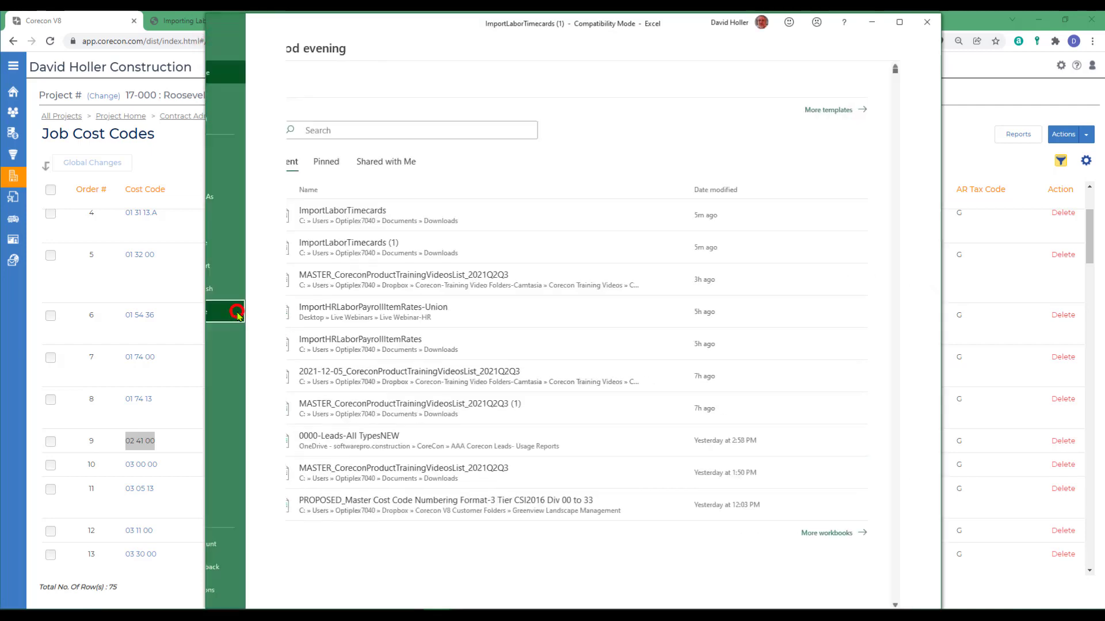
left_click(61, 116)
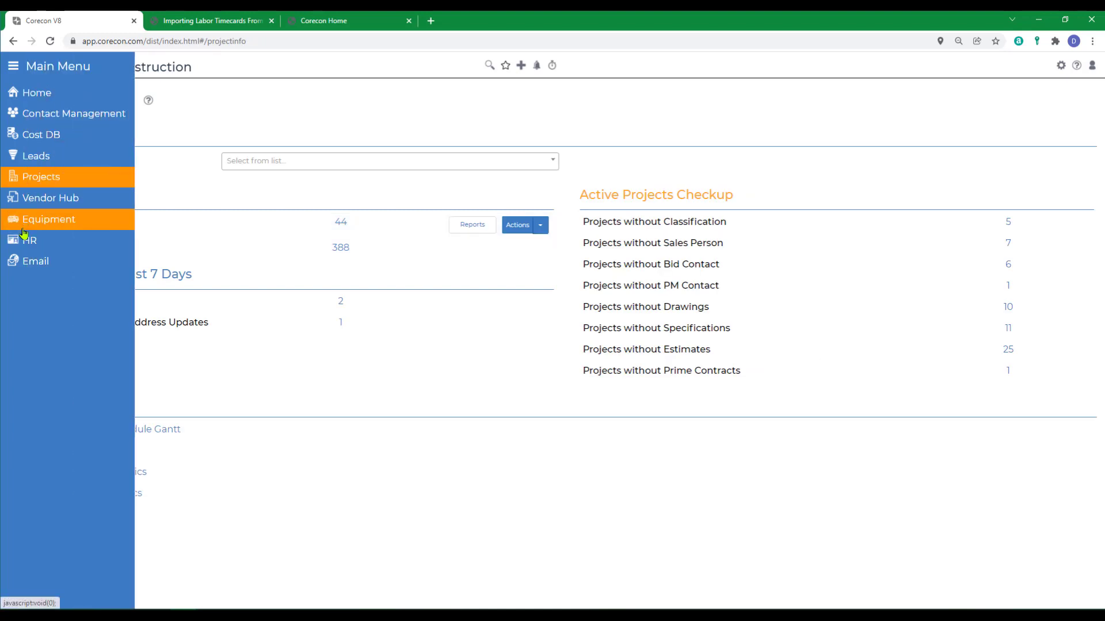
Import the edited timecard spreadsheet via Import Labor Timecards From Excel, then return to HR.
left_click(17, 240)
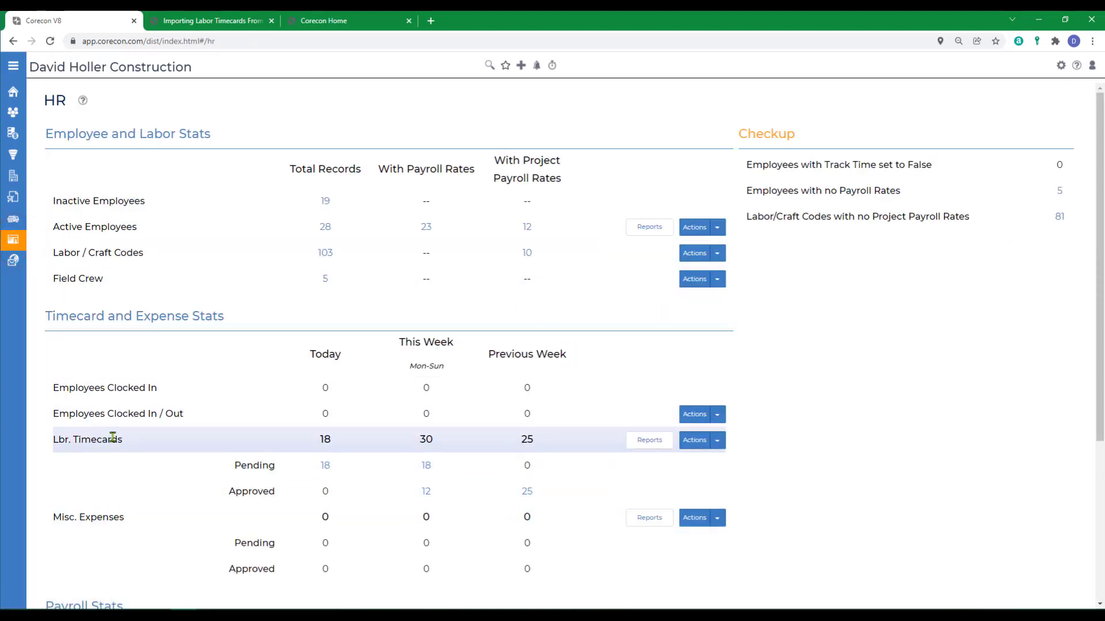
left_click(716, 443)
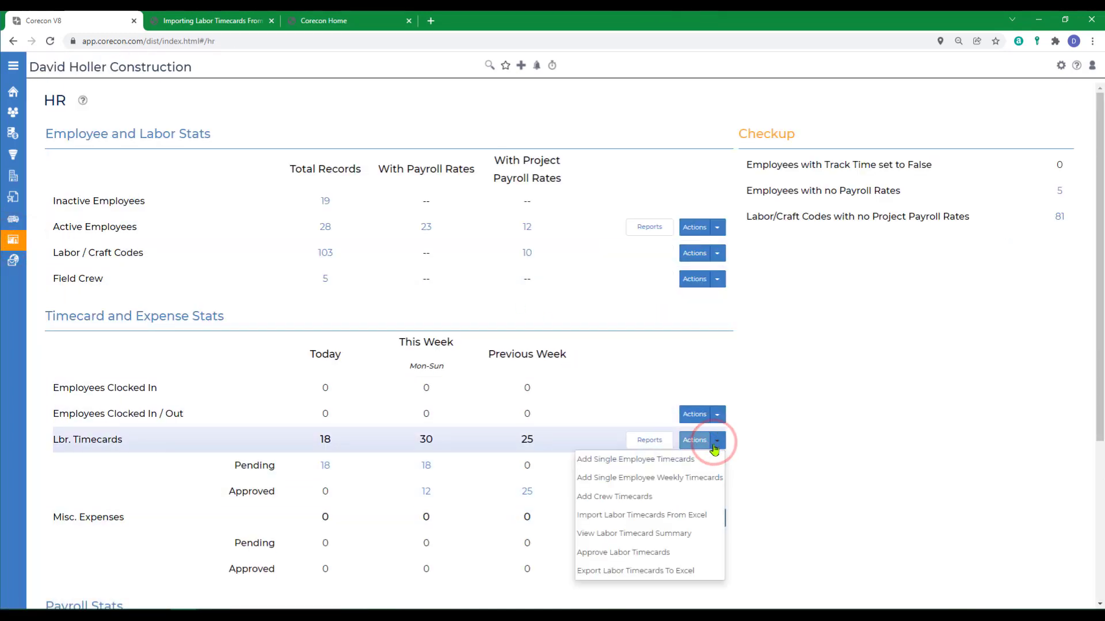
left_click(596, 520)
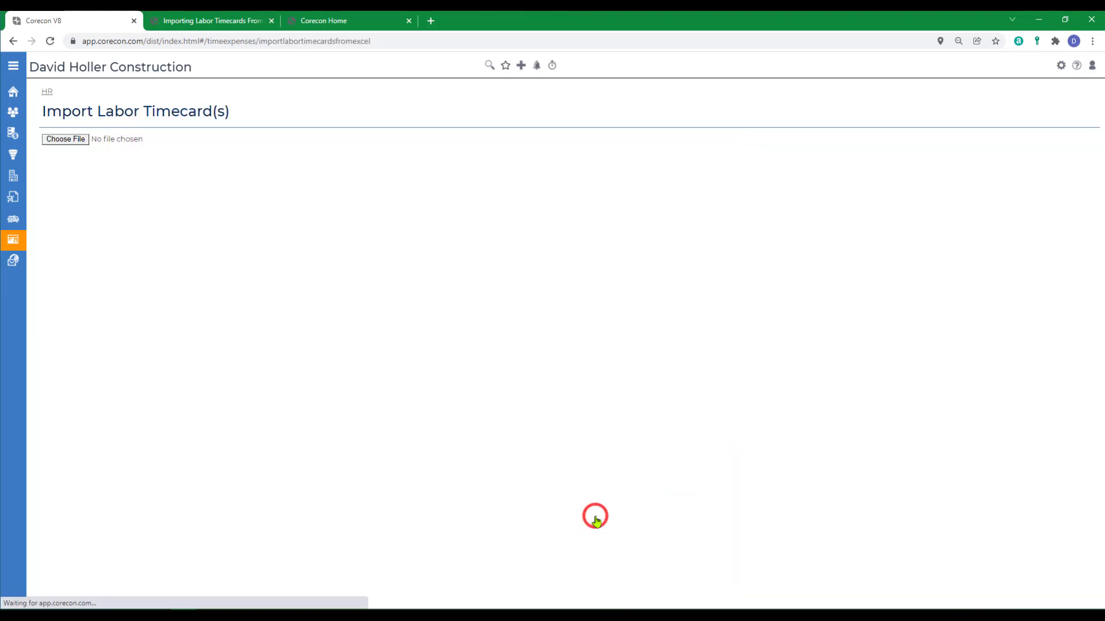
left_click(75, 139)
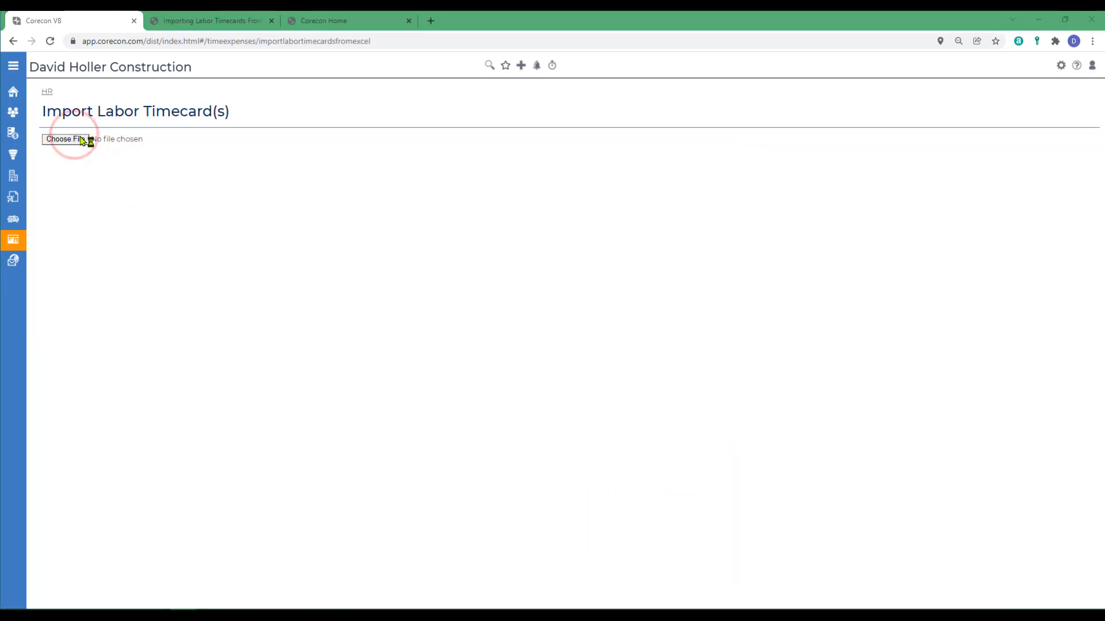
left_click(116, 191)
left_click(1005, 467)
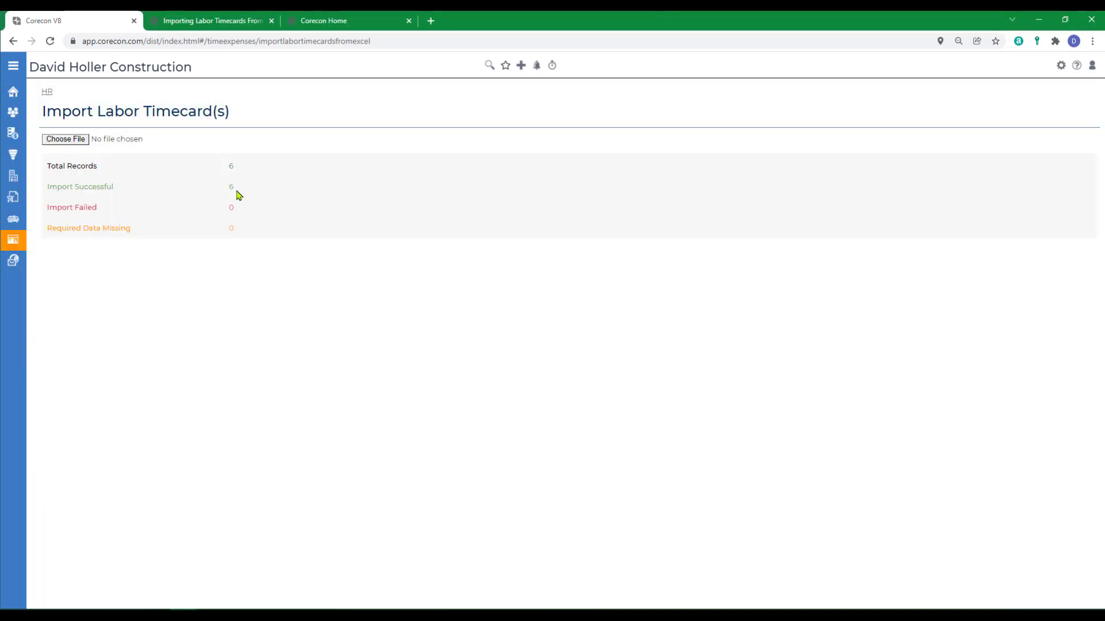
left_click(47, 92)
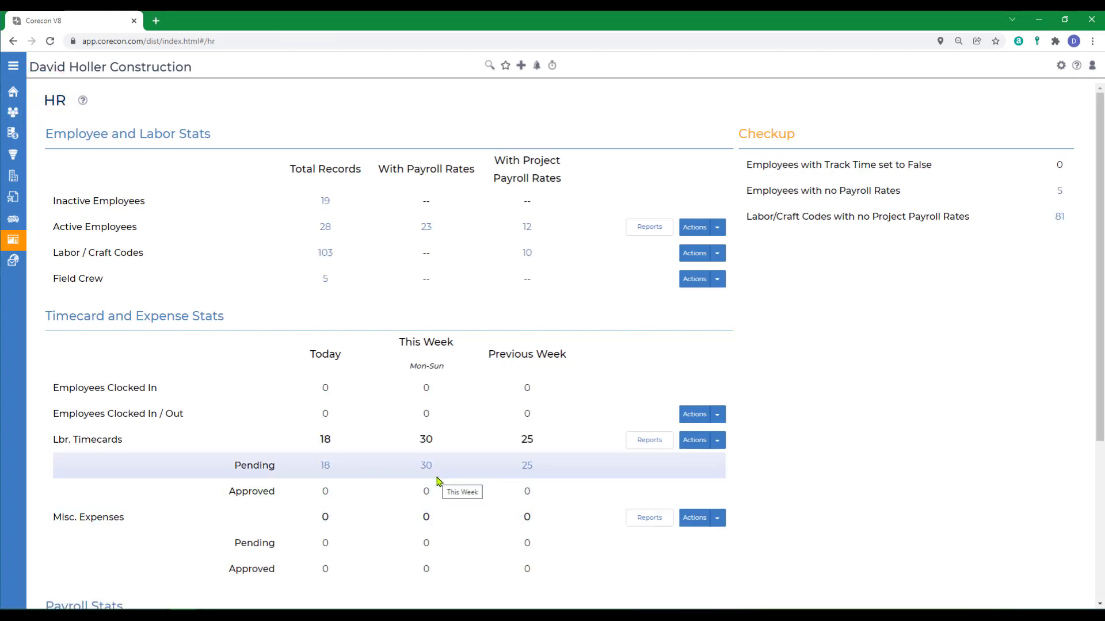
Load labor timecard reports for This Week with the start date moved to 29-Nov-2021.
left_click(649, 447)
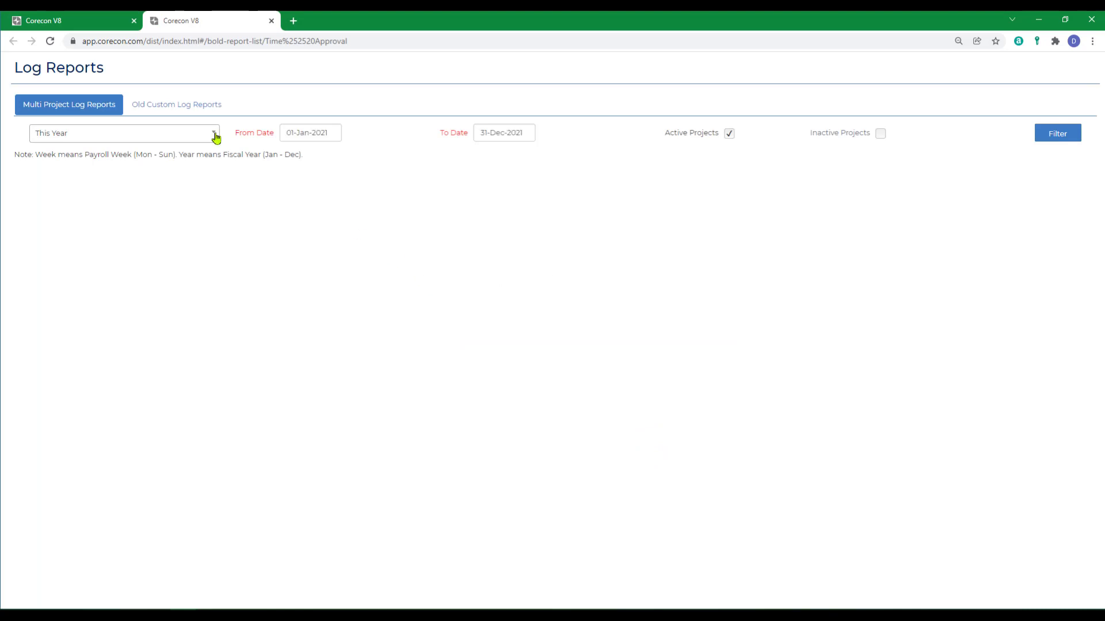
left_click(215, 135)
left_click(67, 170)
left_click(1046, 132)
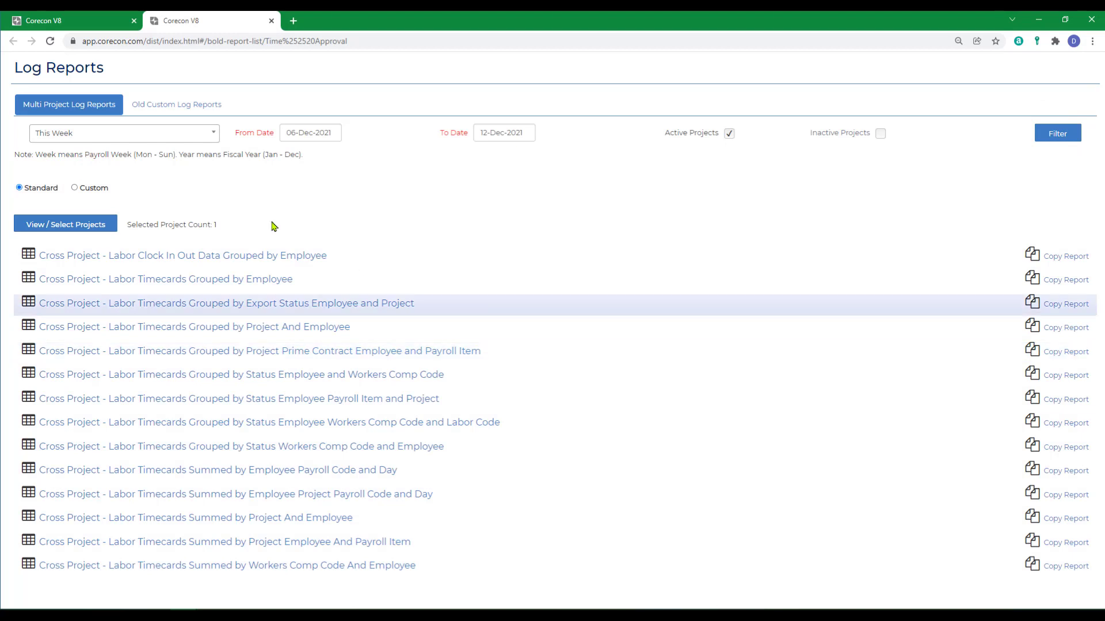
left_click(336, 133)
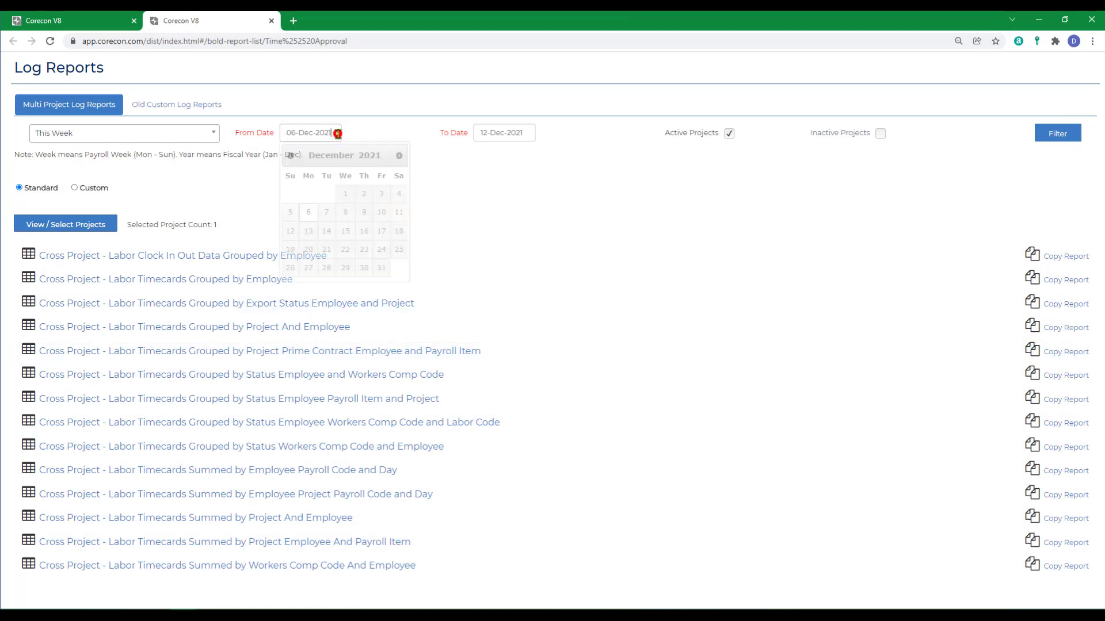
left_click(290, 156)
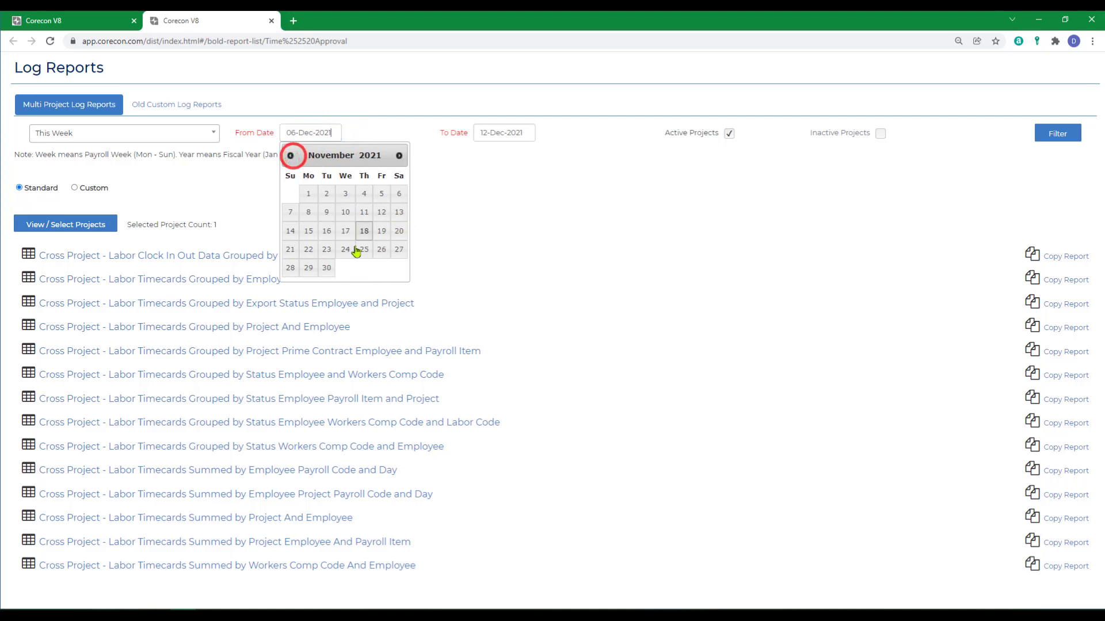
left_click(305, 269)
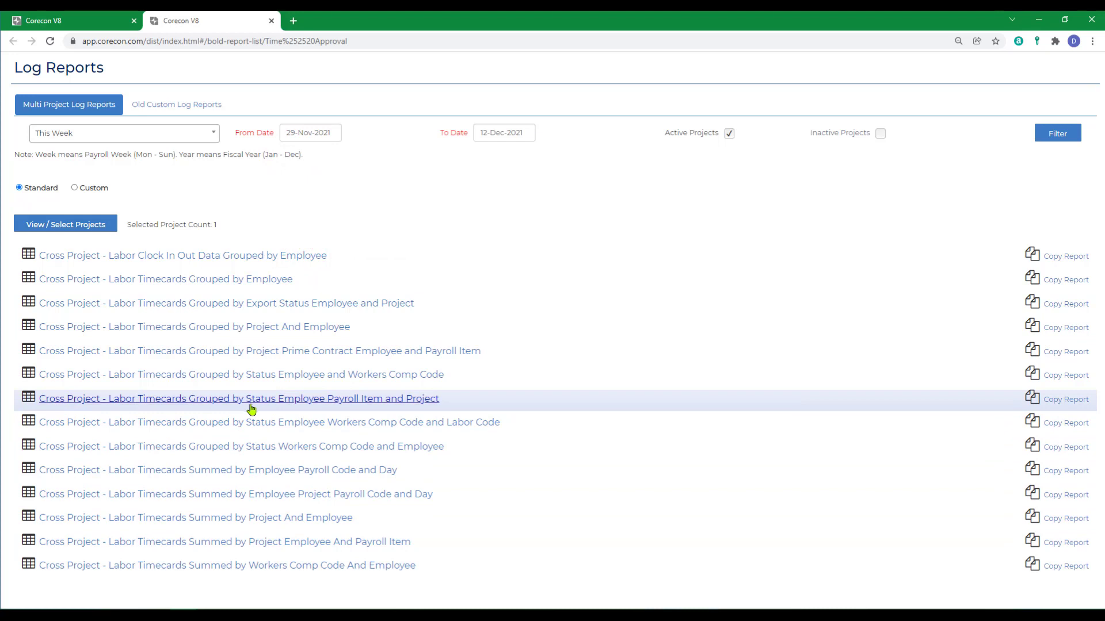
Review the Labor Timecards Grouped by Employee report, then return to the HR dashboard tab.
left_click(219, 282)
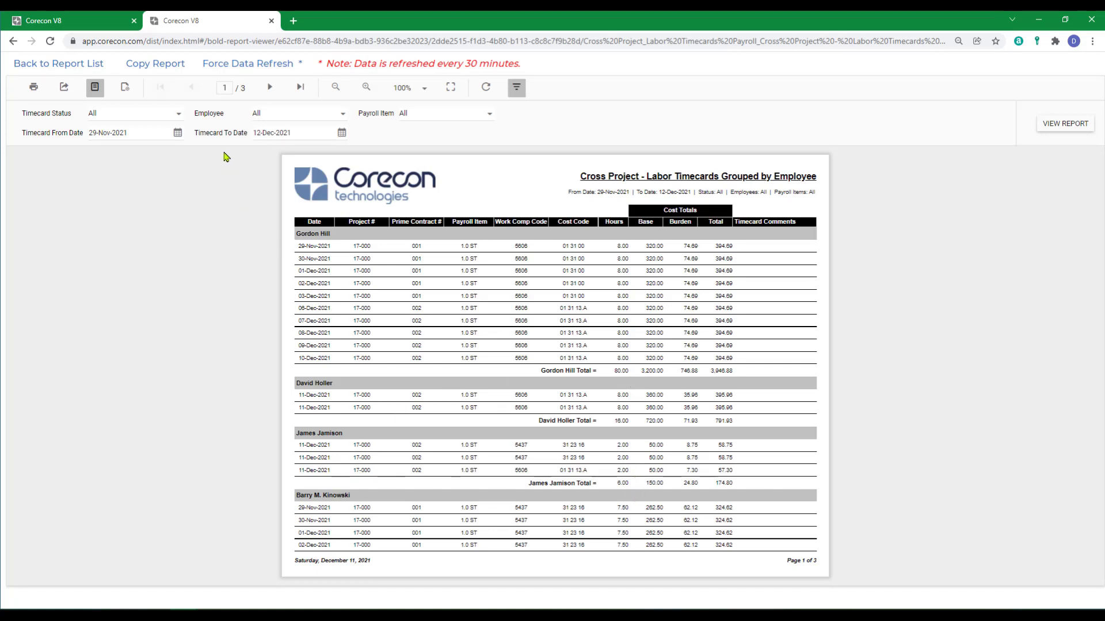
left_click(51, 64)
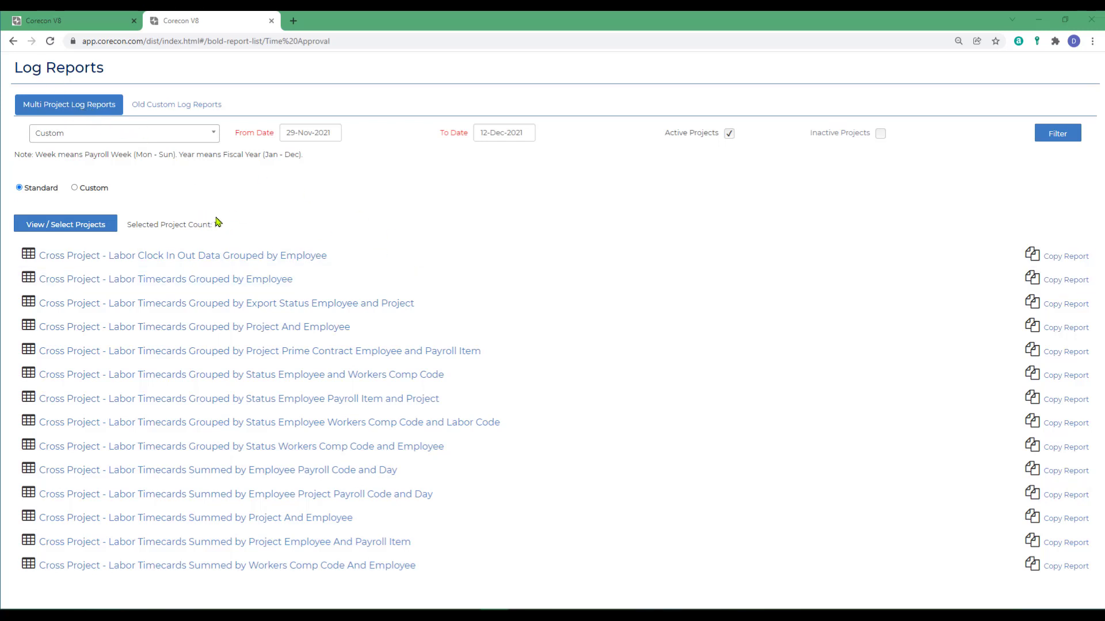
left_click(63, 20)
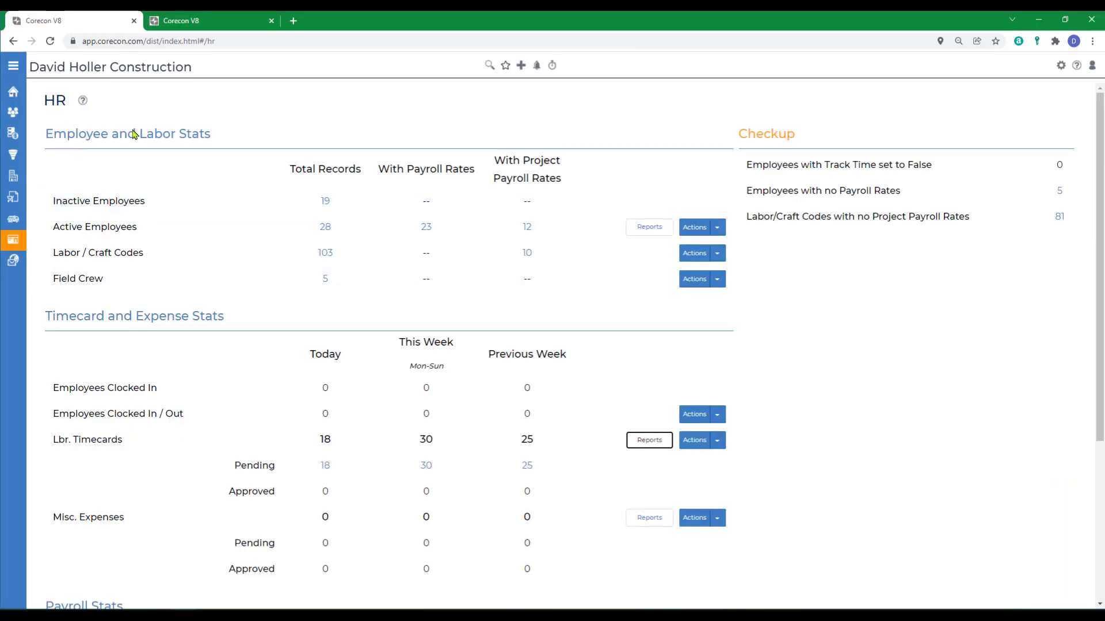
Open the list of labor timecards waiting for approval.
left_click(717, 440)
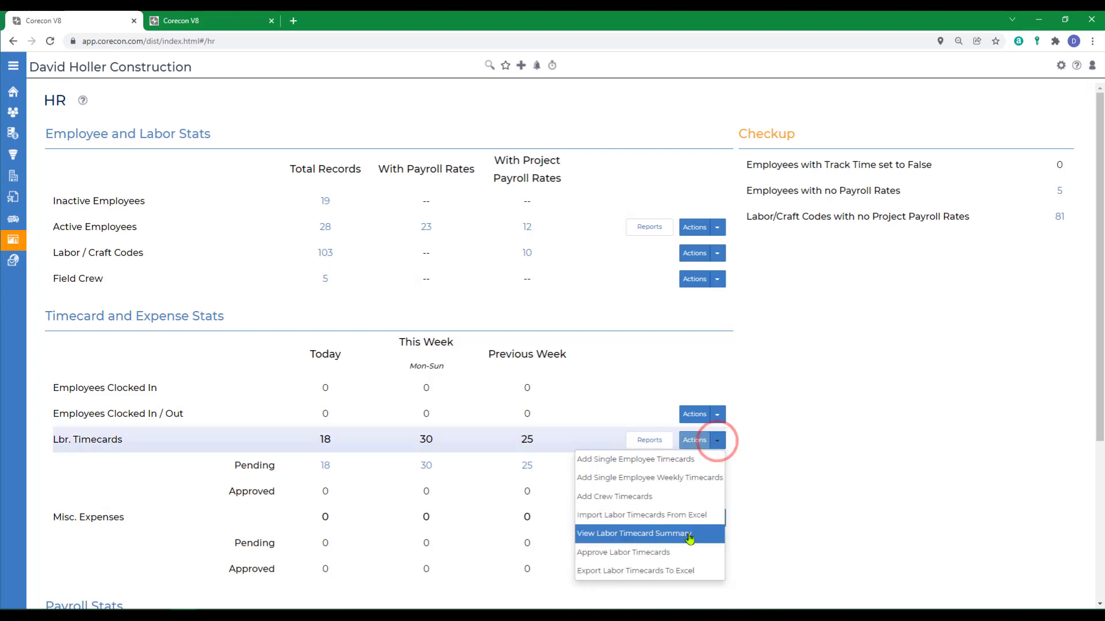
left_click(609, 552)
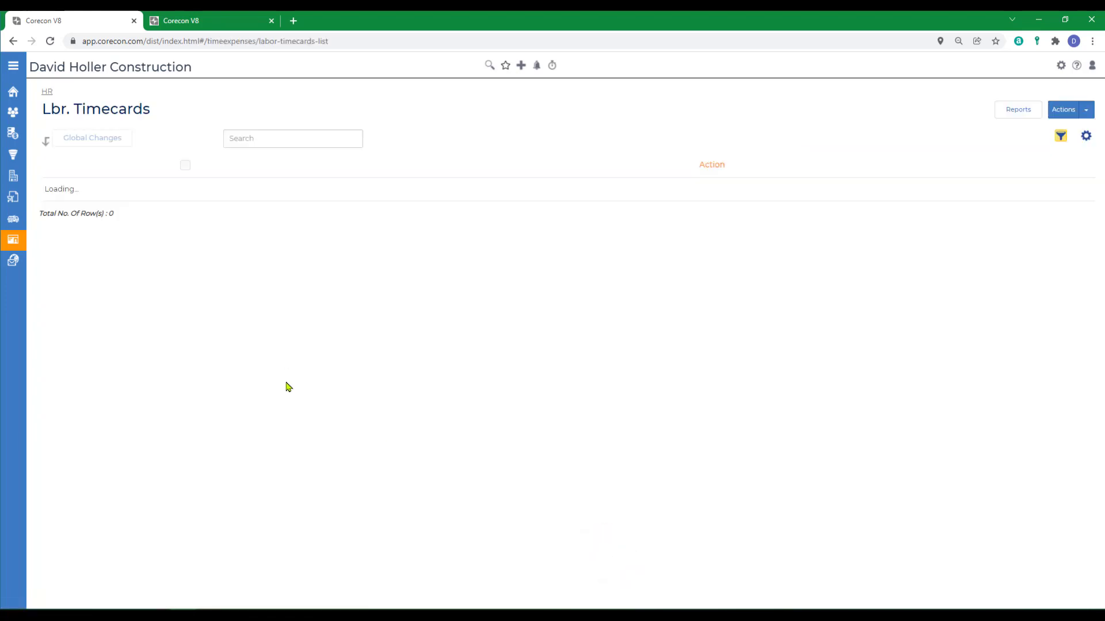
scroll(288, 387, "down", 10)
scroll(290, 361, "up", 8)
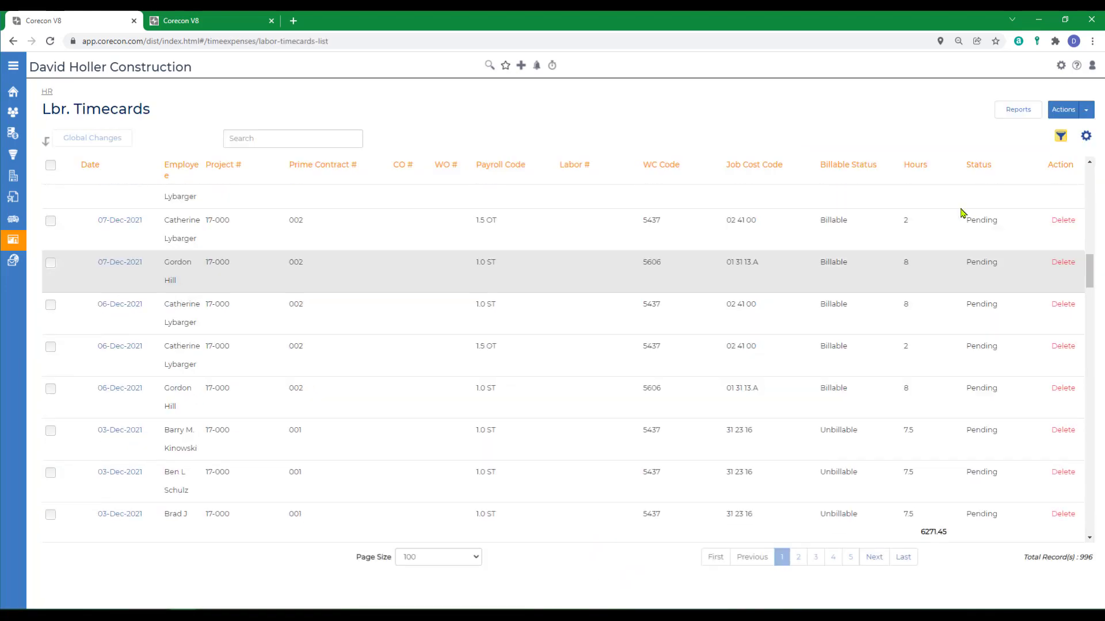
scroll(961, 213, "up", 10)
Filter timecards by date from 29-Nov-2021 to 10-Dec-2021 and mark all 37 listed.
left_click(1060, 136)
scroll(961, 288, "down", 3)
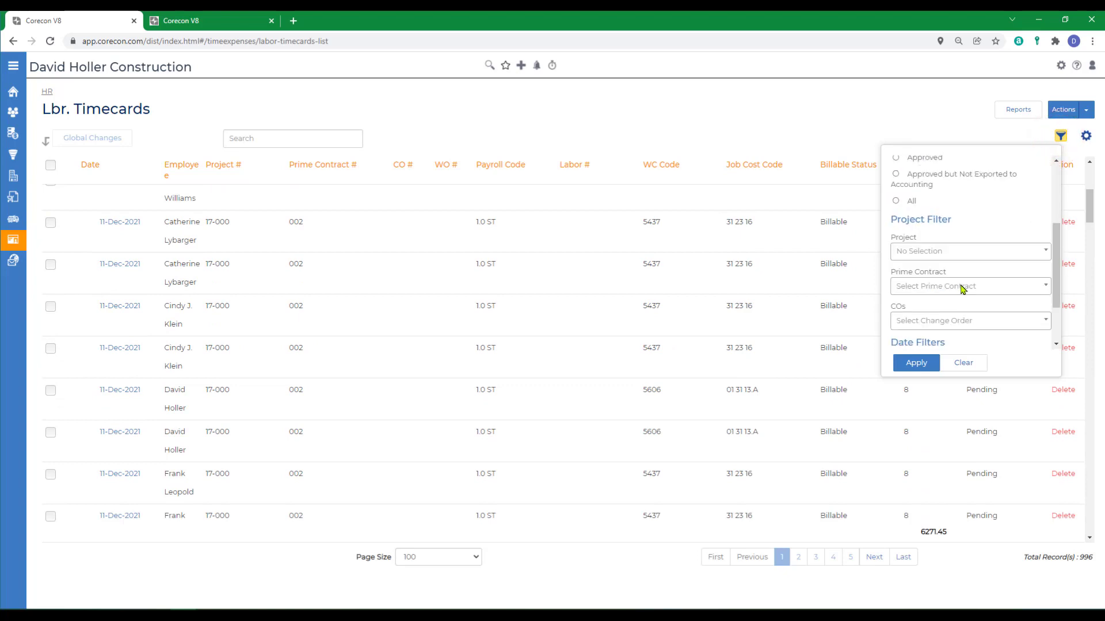
scroll(966, 299, "down", 2)
left_click(965, 292)
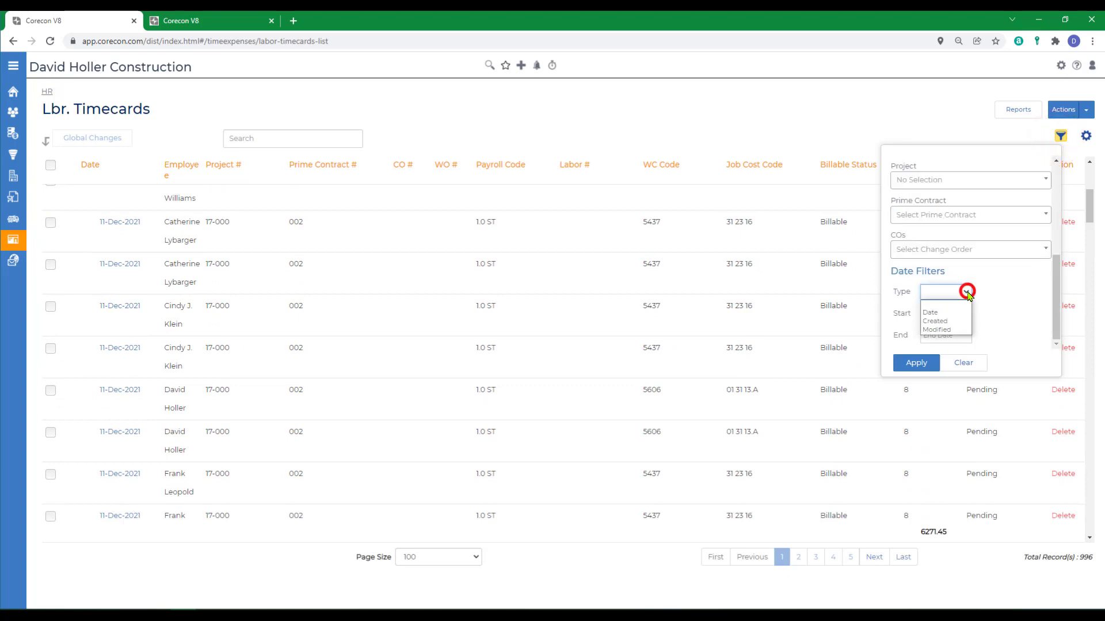
left_click(930, 311)
left_click(935, 314)
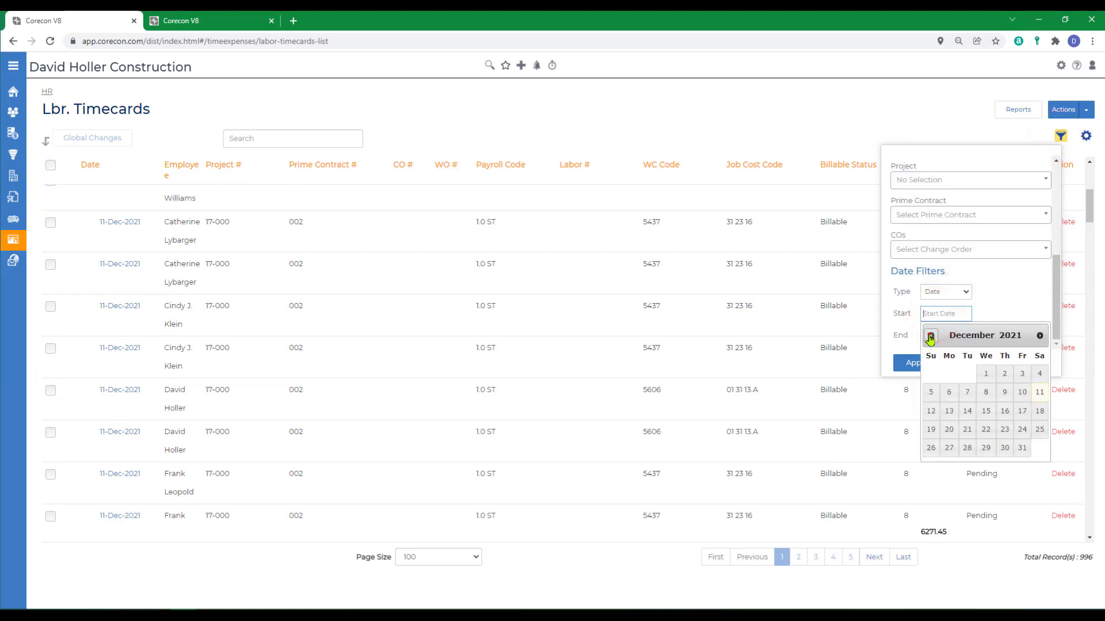
left_click(930, 335)
left_click(942, 448)
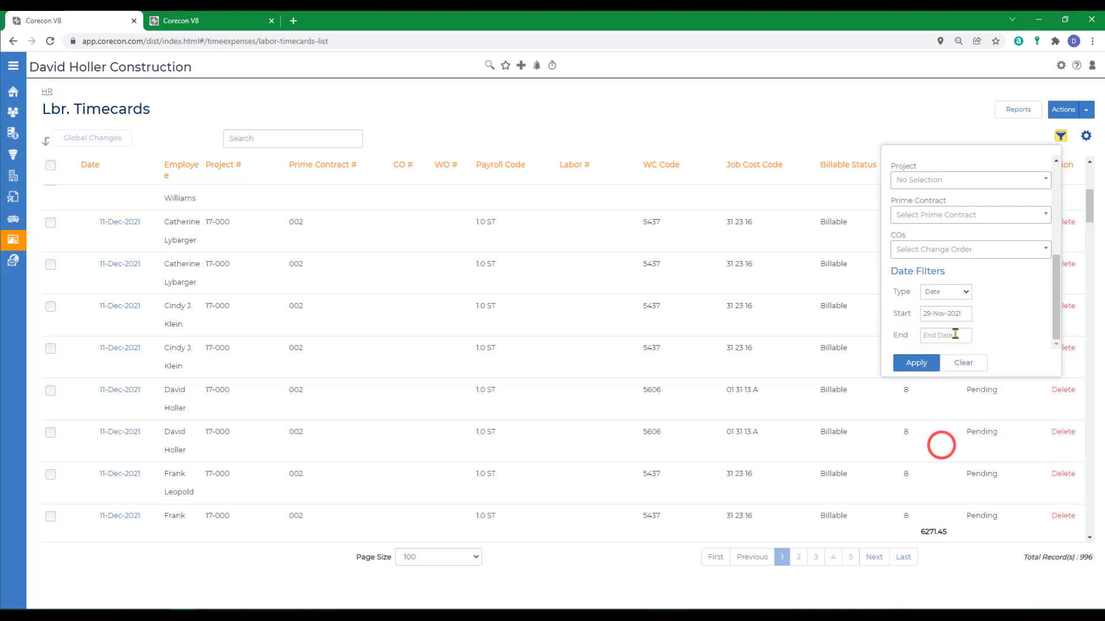
left_click(949, 333)
left_click(1023, 416)
left_click(911, 367)
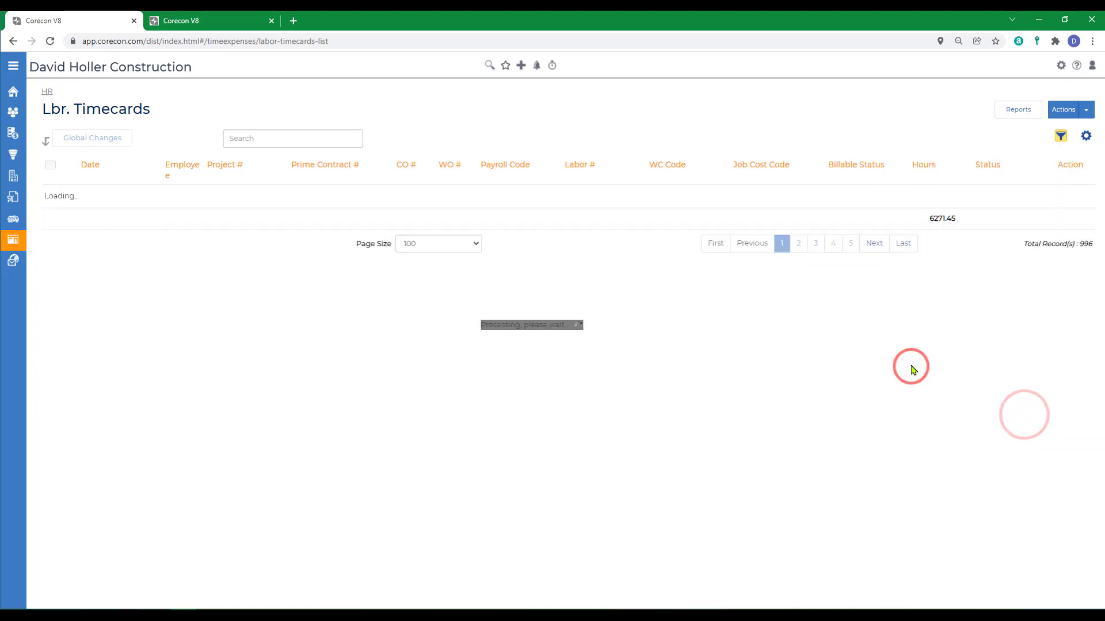
left_click(51, 166)
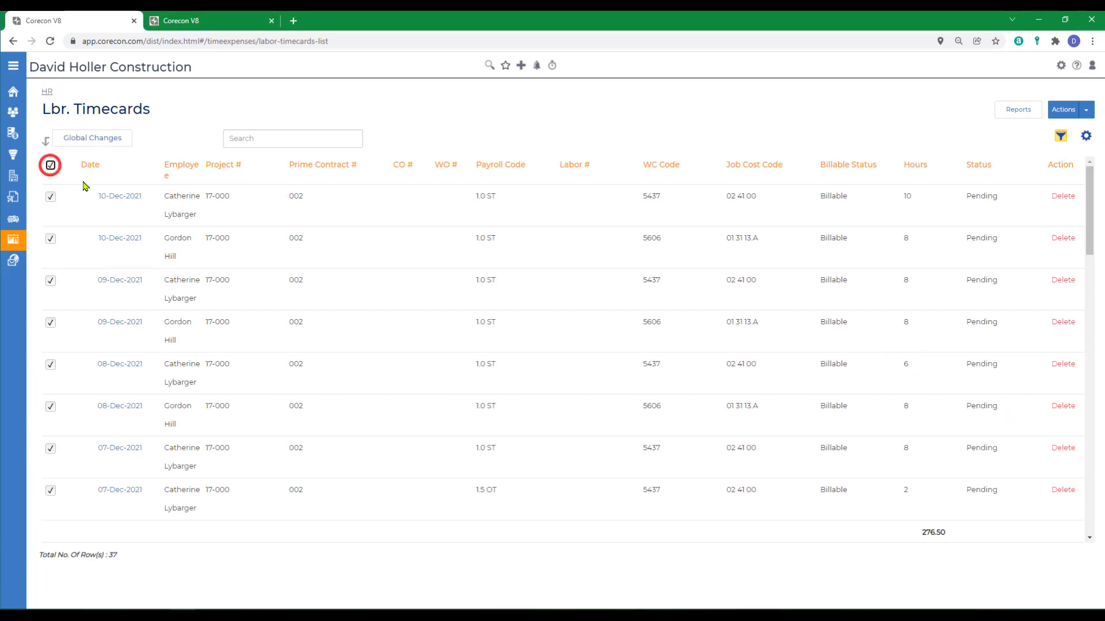
Approve and lock all 37 marked timecards through Global Changes, then open the Corecon help site.
left_click(73, 142)
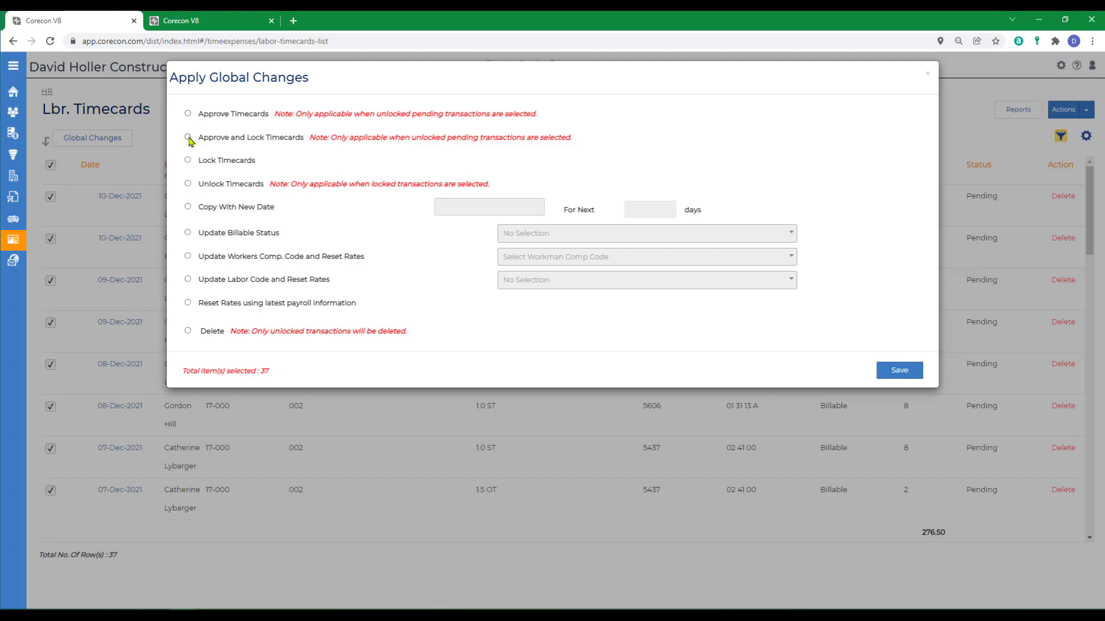
left_click(900, 371)
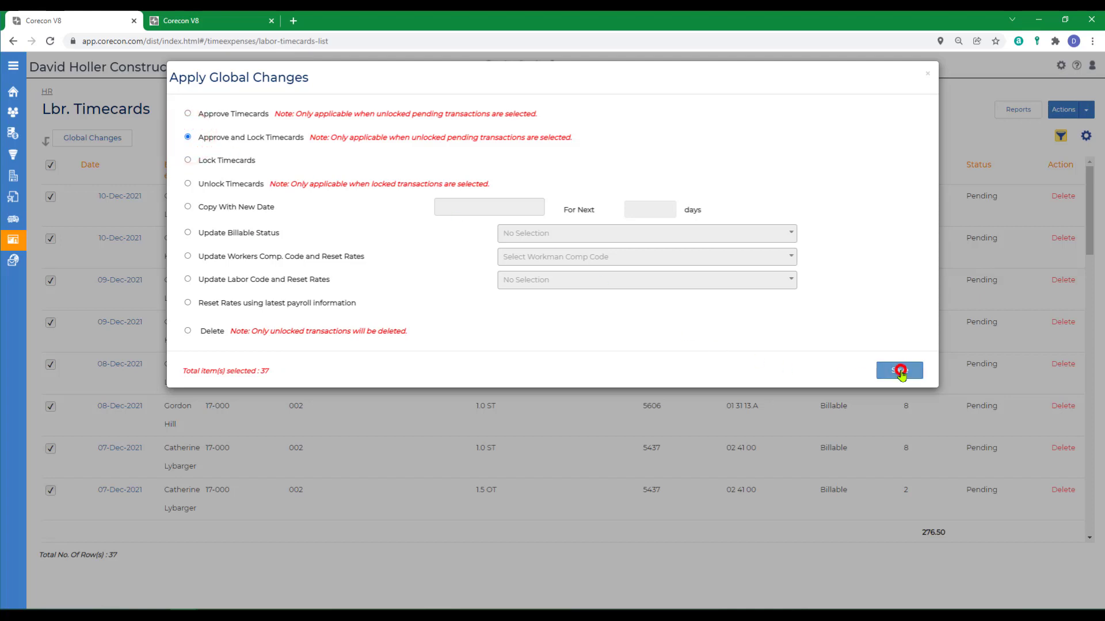
left_click(618, 119)
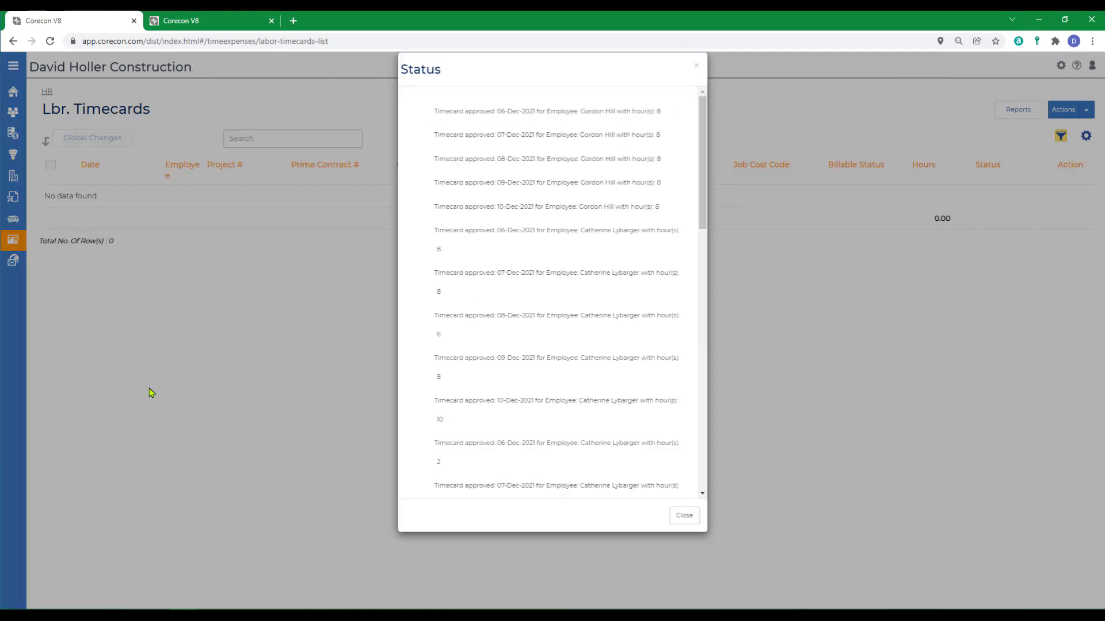
left_click(253, 542)
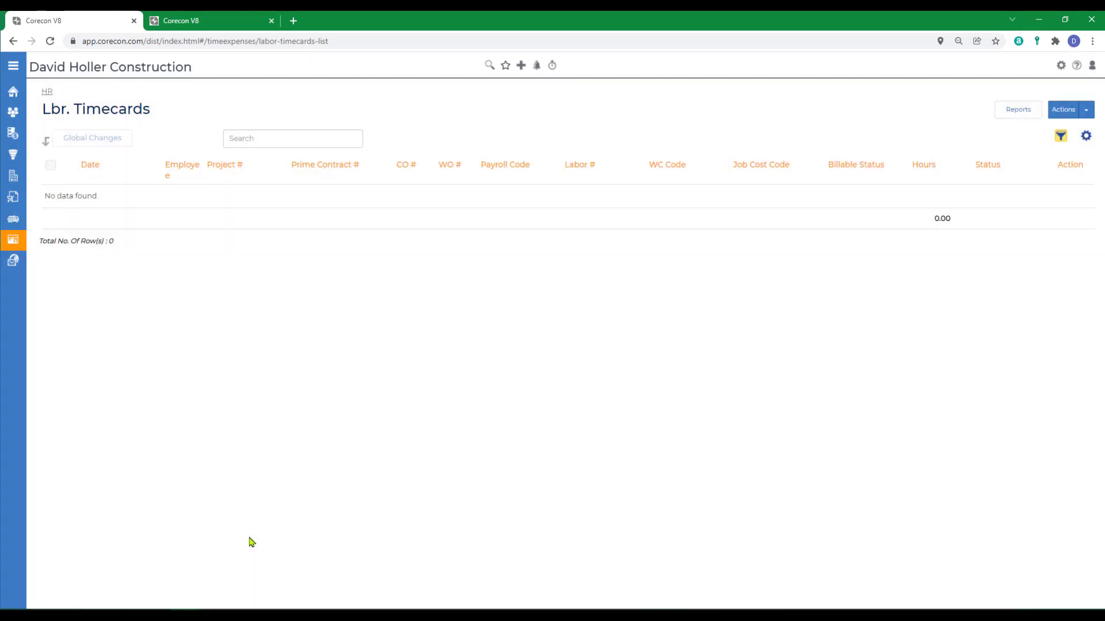
left_click(1076, 66)
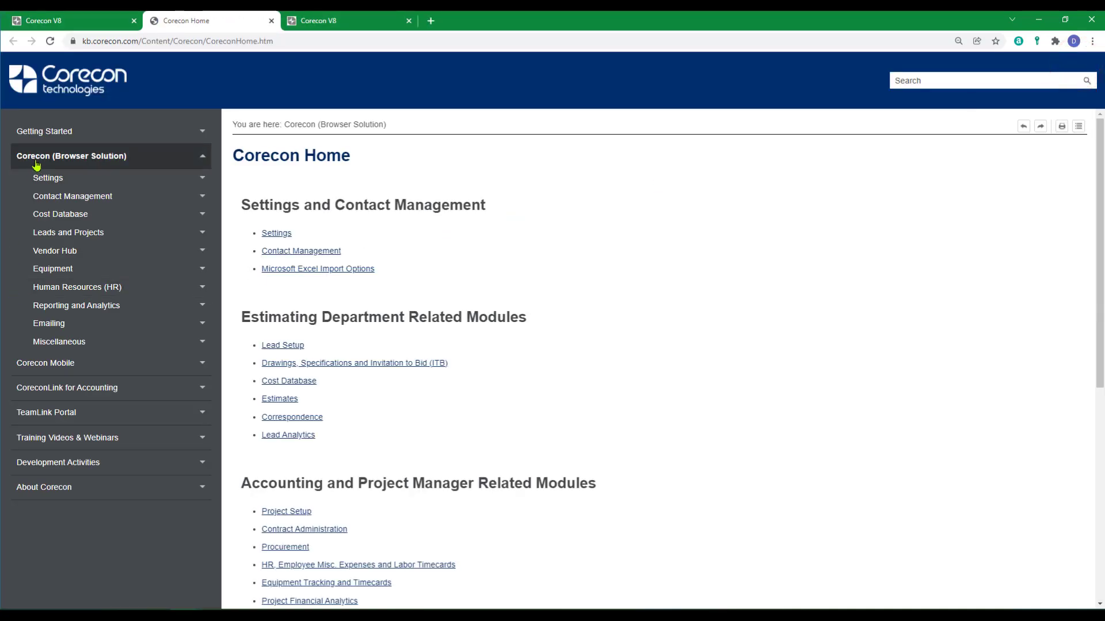
Open the Labor Timecards Overview article under Human Resources (HR) in the Knowledge Base.
left_click(105, 293)
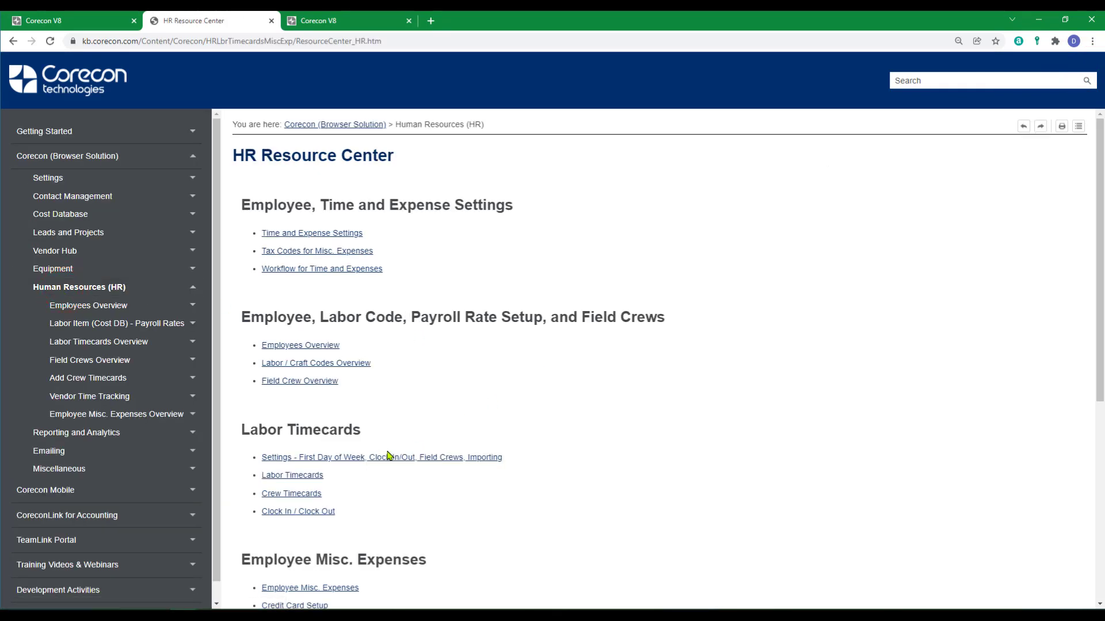
left_click(291, 475)
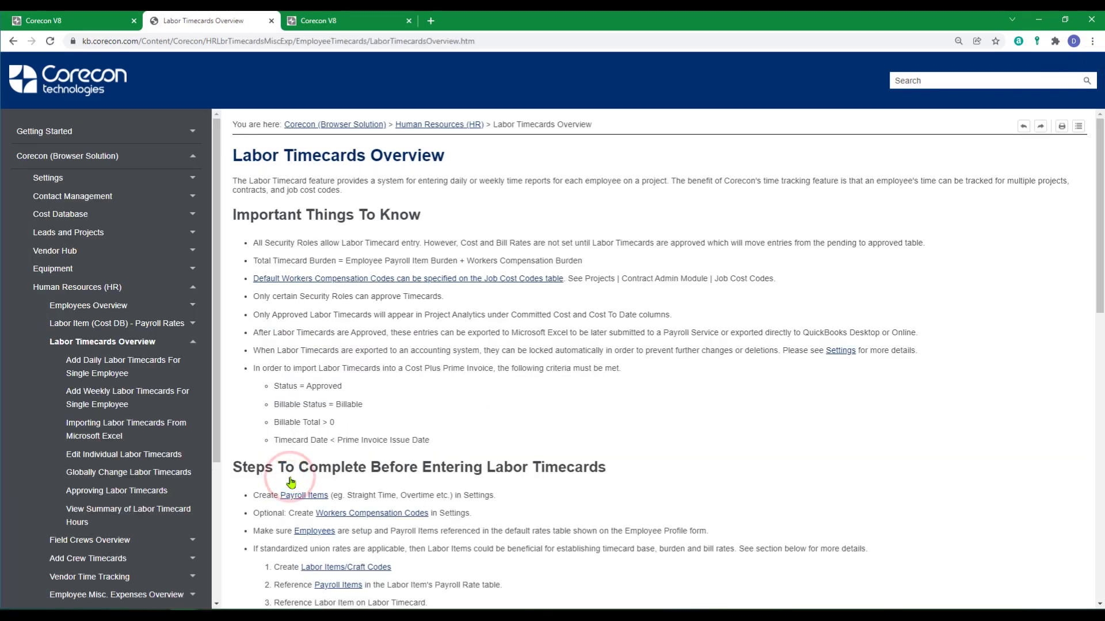